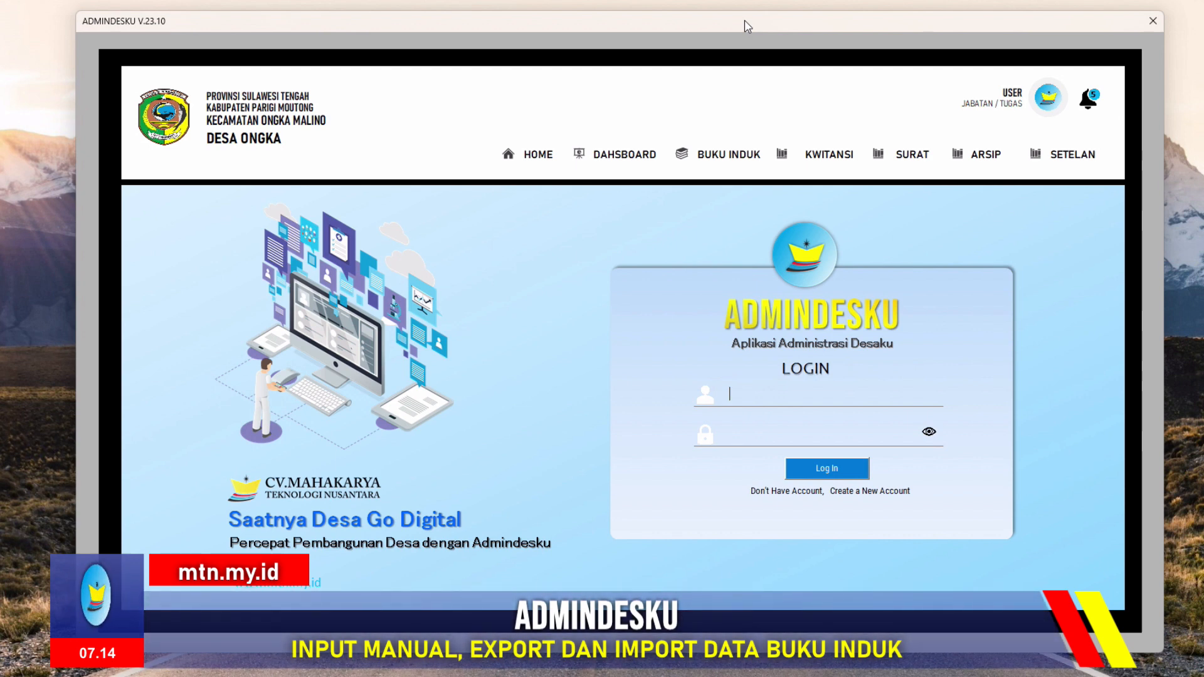
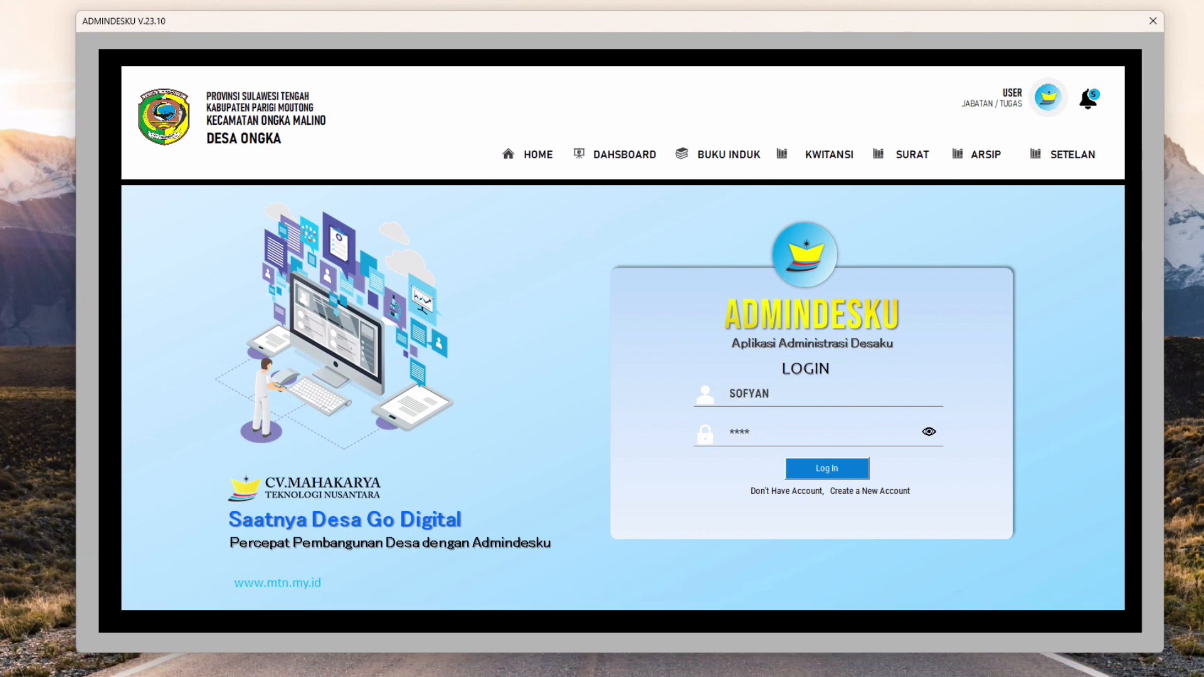
Log in with the village account credentials and go to the Buku Induk resident page
key(Return)
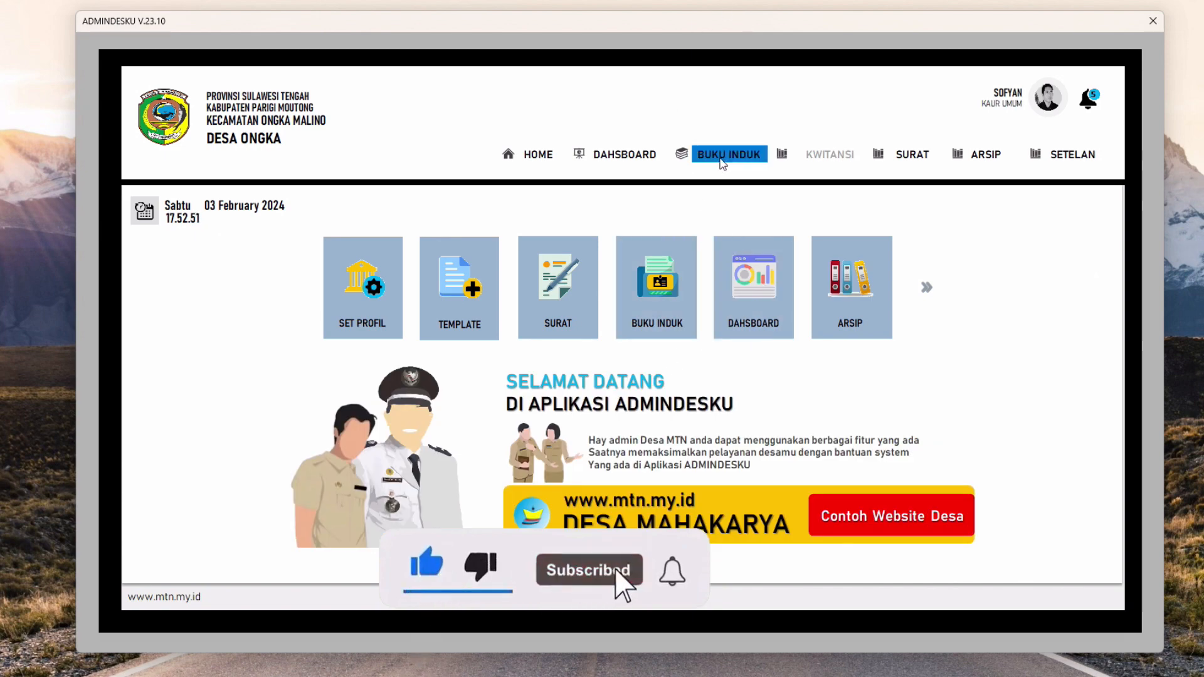
click(723, 163)
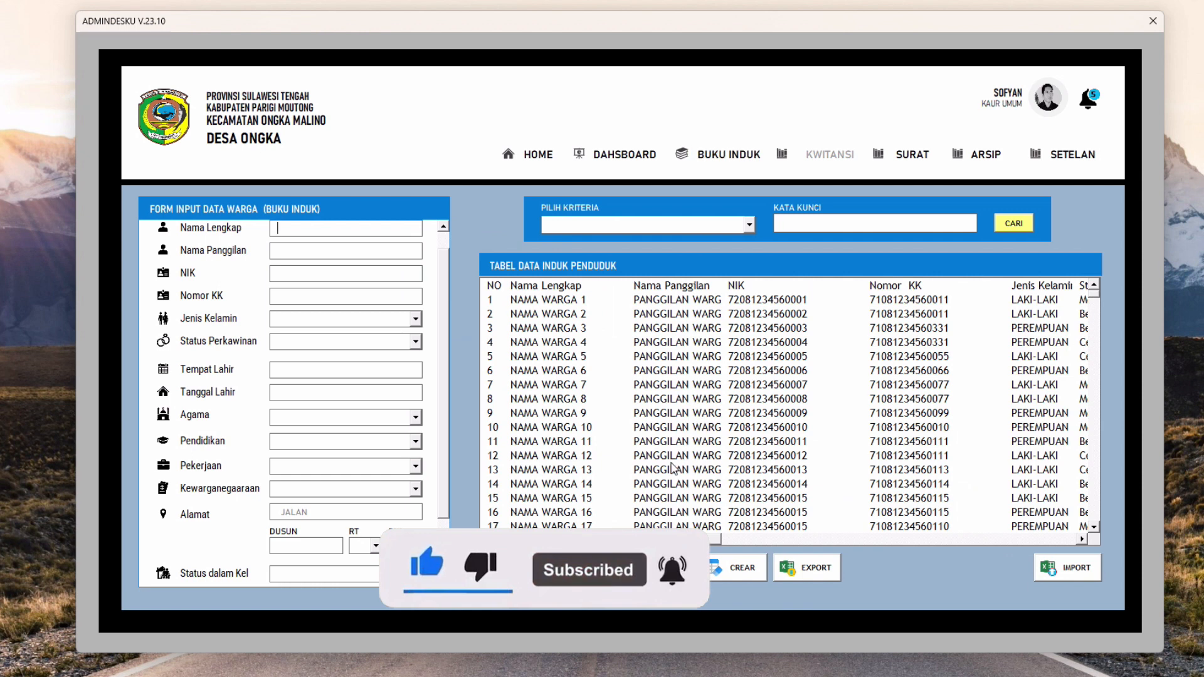
click(1096, 525)
drag(1098, 530, 1098, 530)
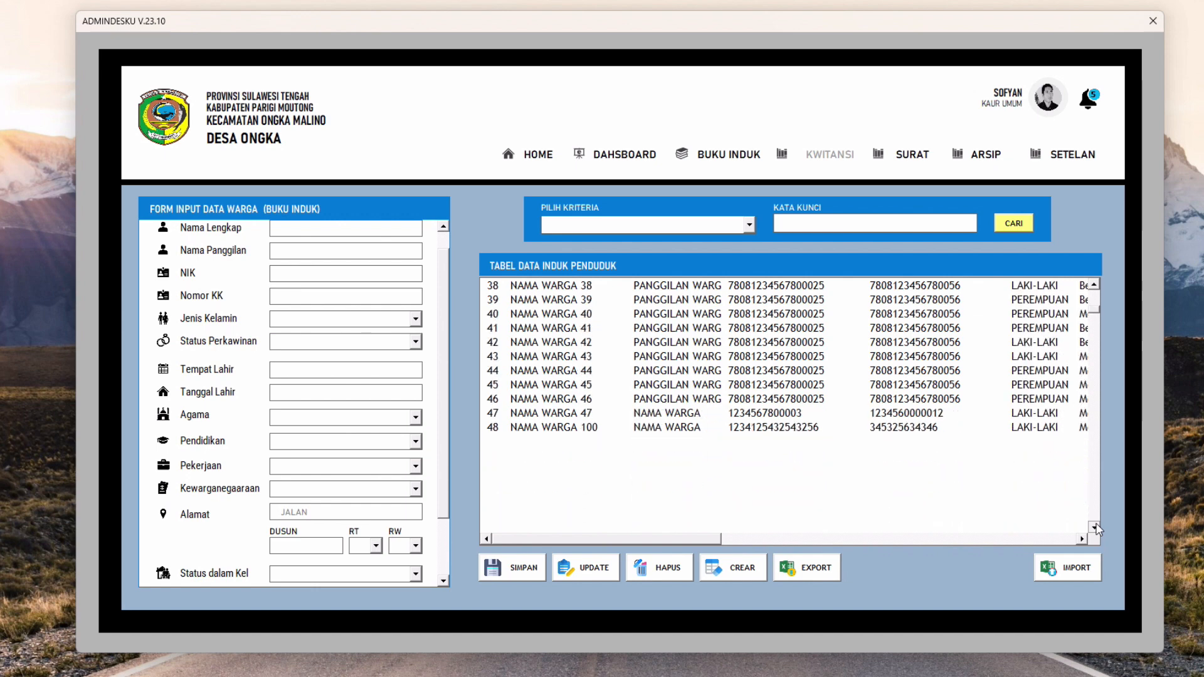
click(592, 428)
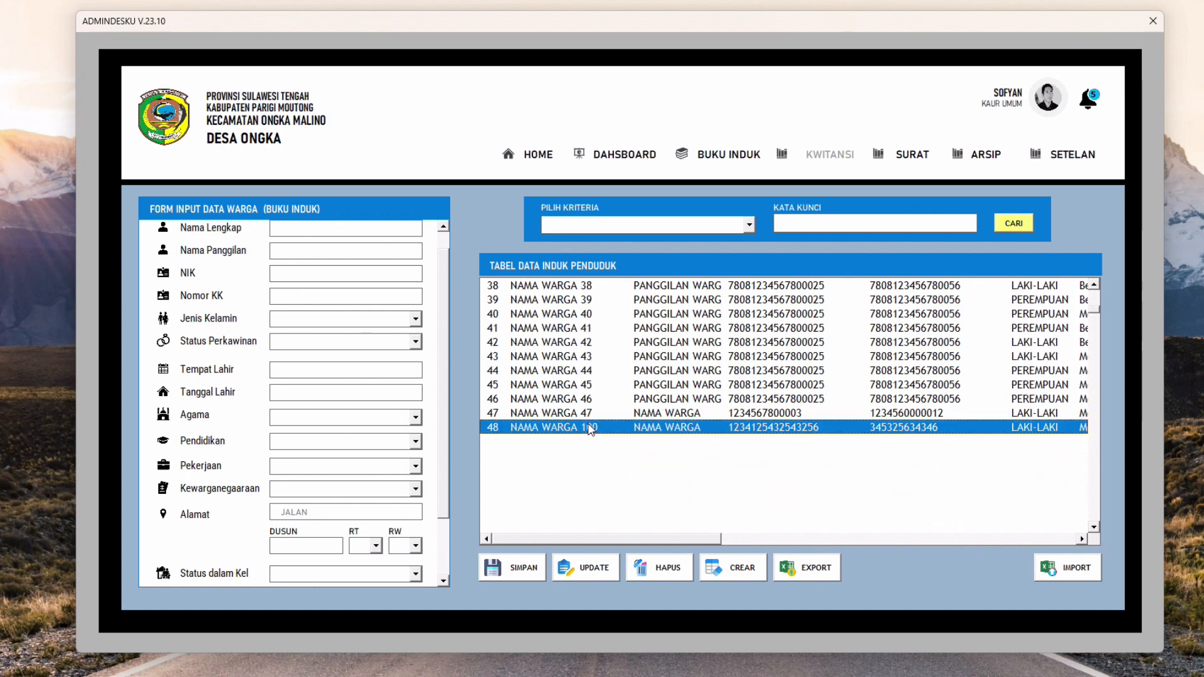
click(1087, 300)
scroll(1088, 304, up, 6)
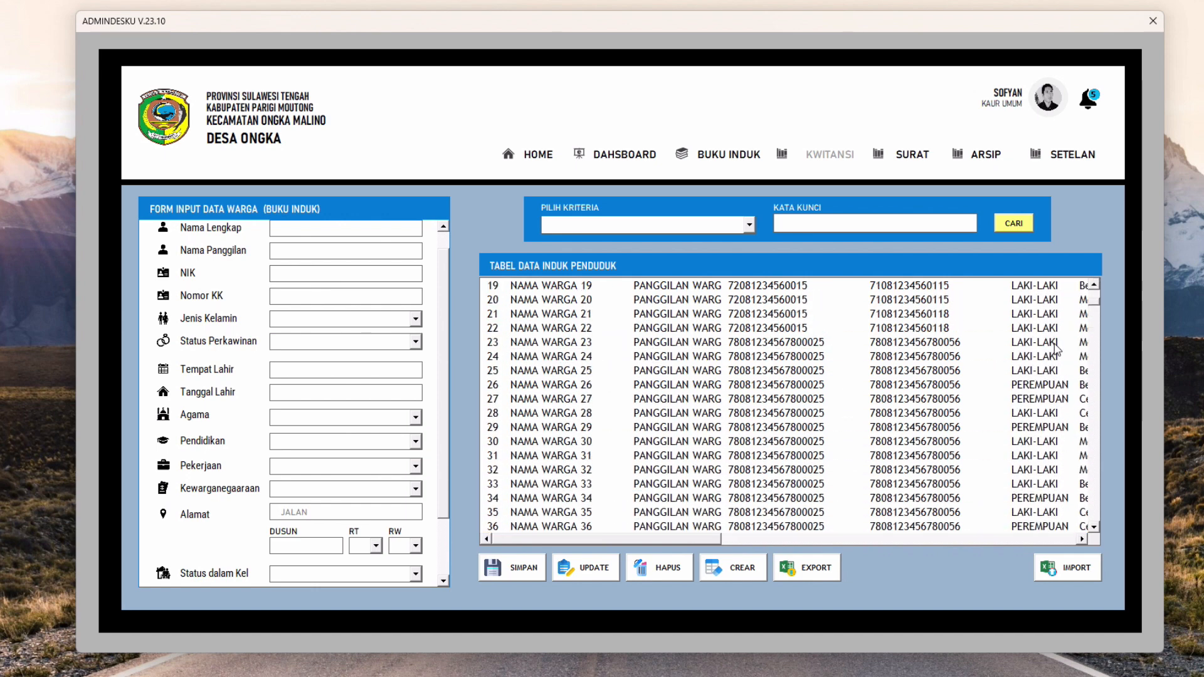
drag(685, 542, 623, 544)
drag(443, 359, 444, 312)
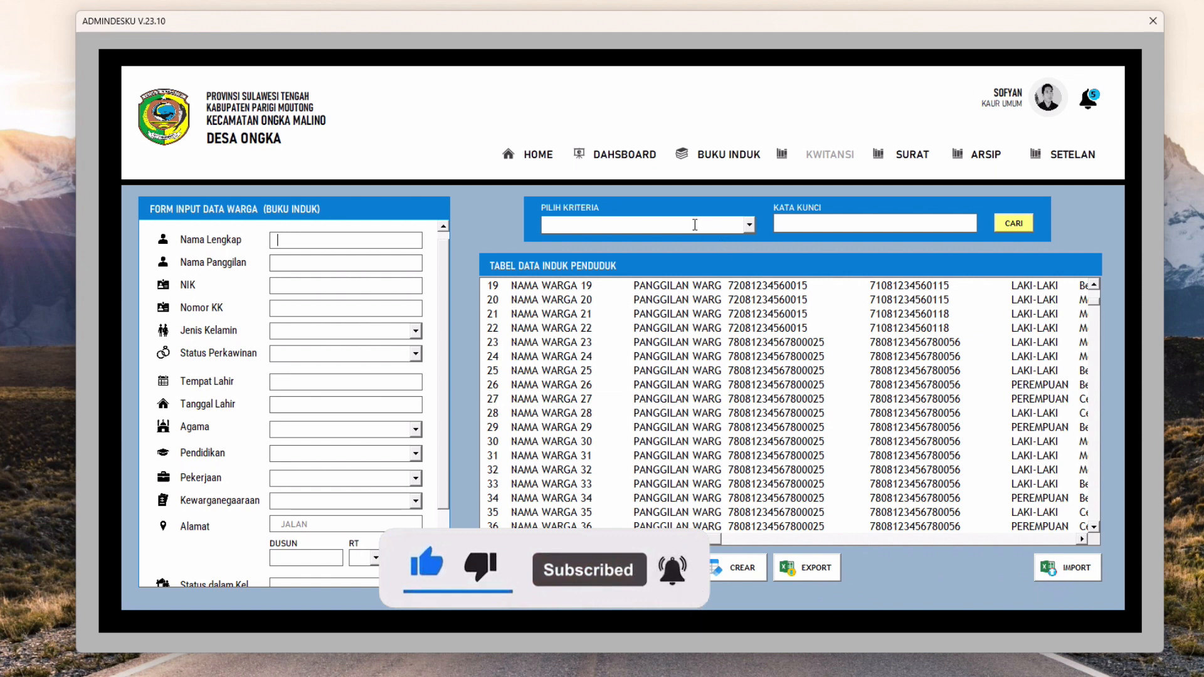
click(748, 226)
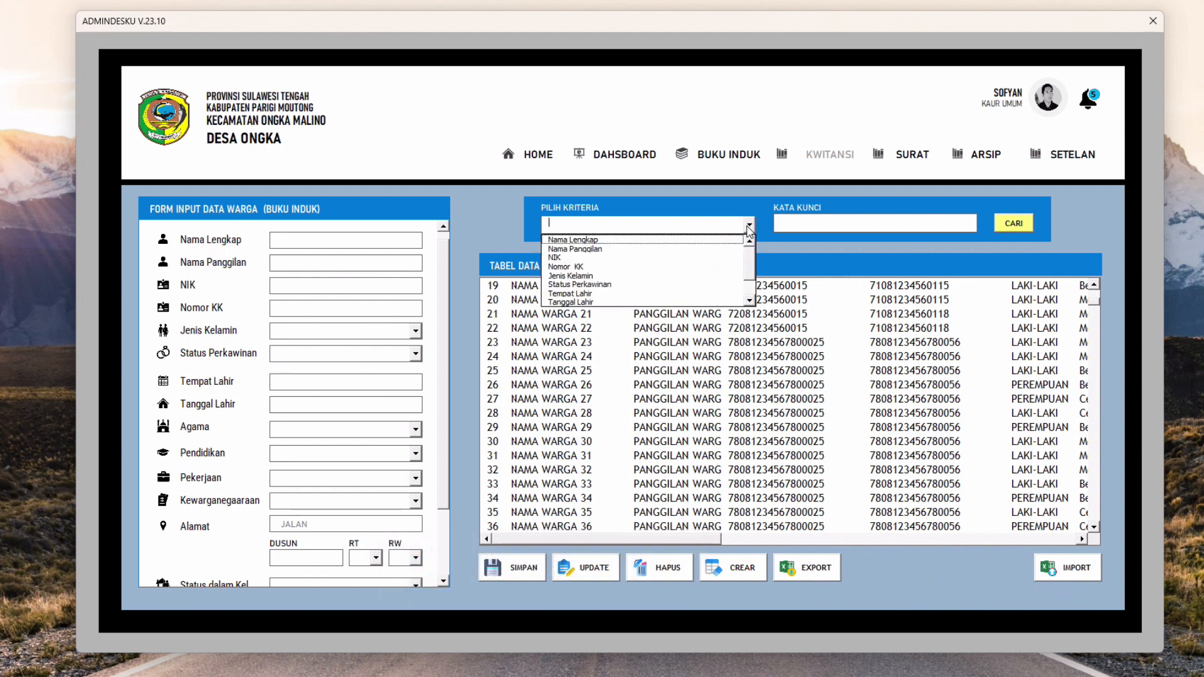
click(750, 224)
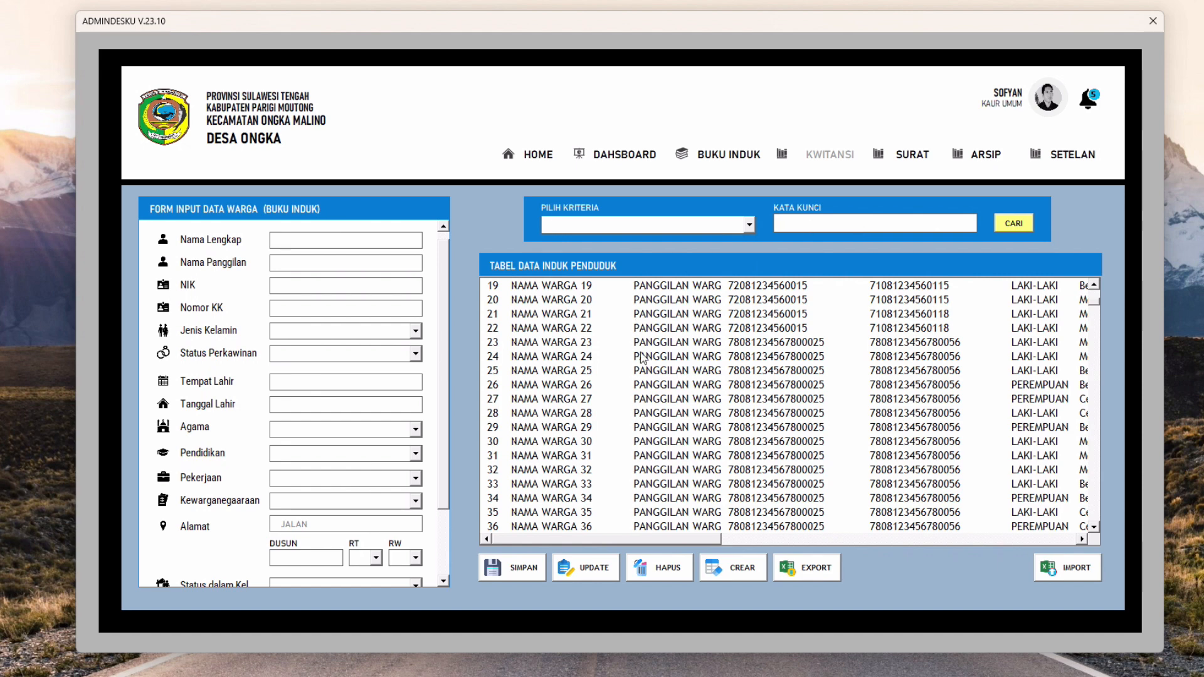
drag(1094, 303, 1095, 317)
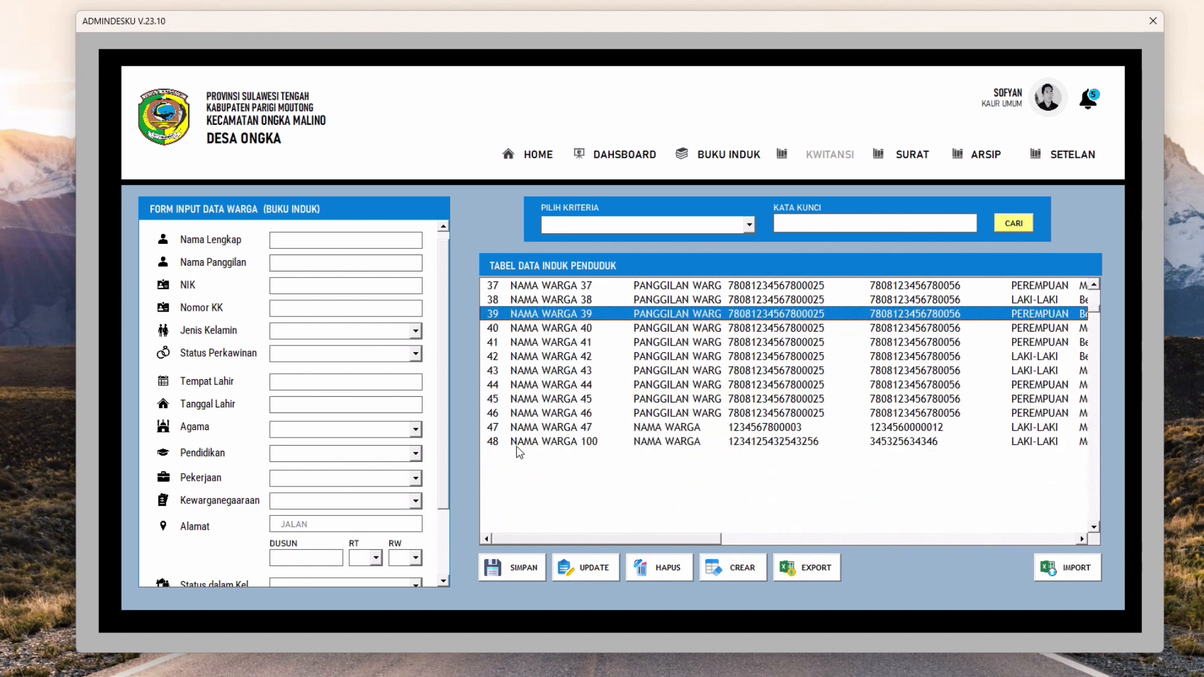
click(515, 442)
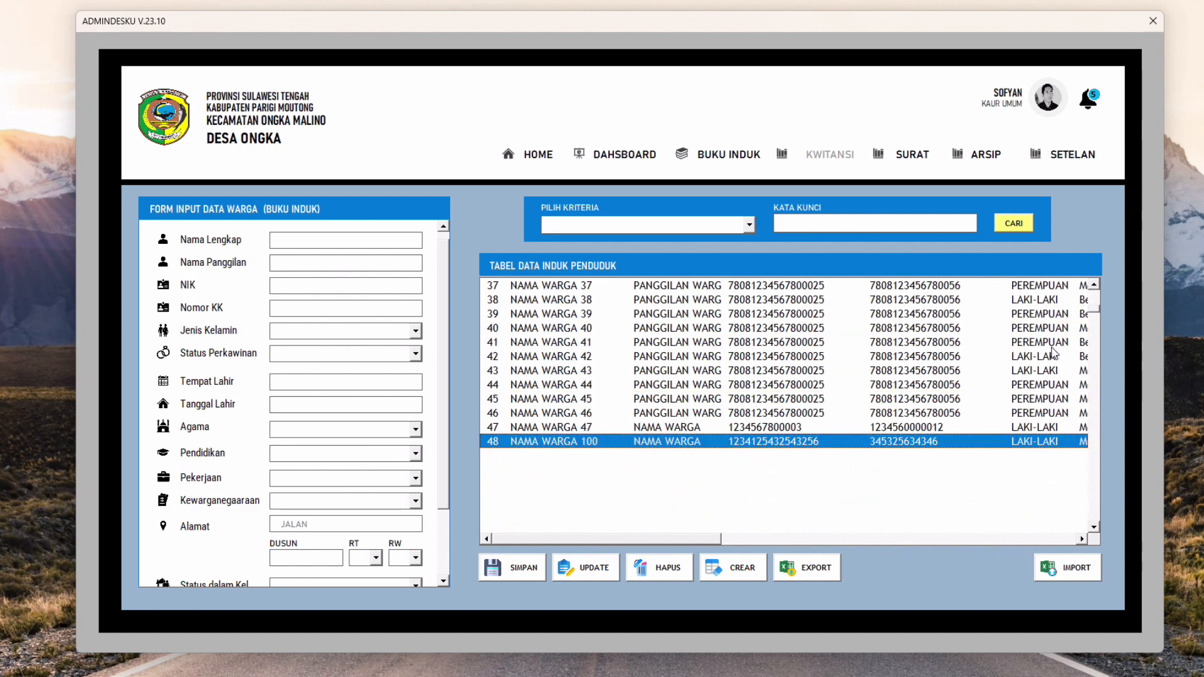
click(1093, 287)
click(1093, 287)
click(1094, 286)
click(1093, 286)
drag(685, 539, 1048, 548)
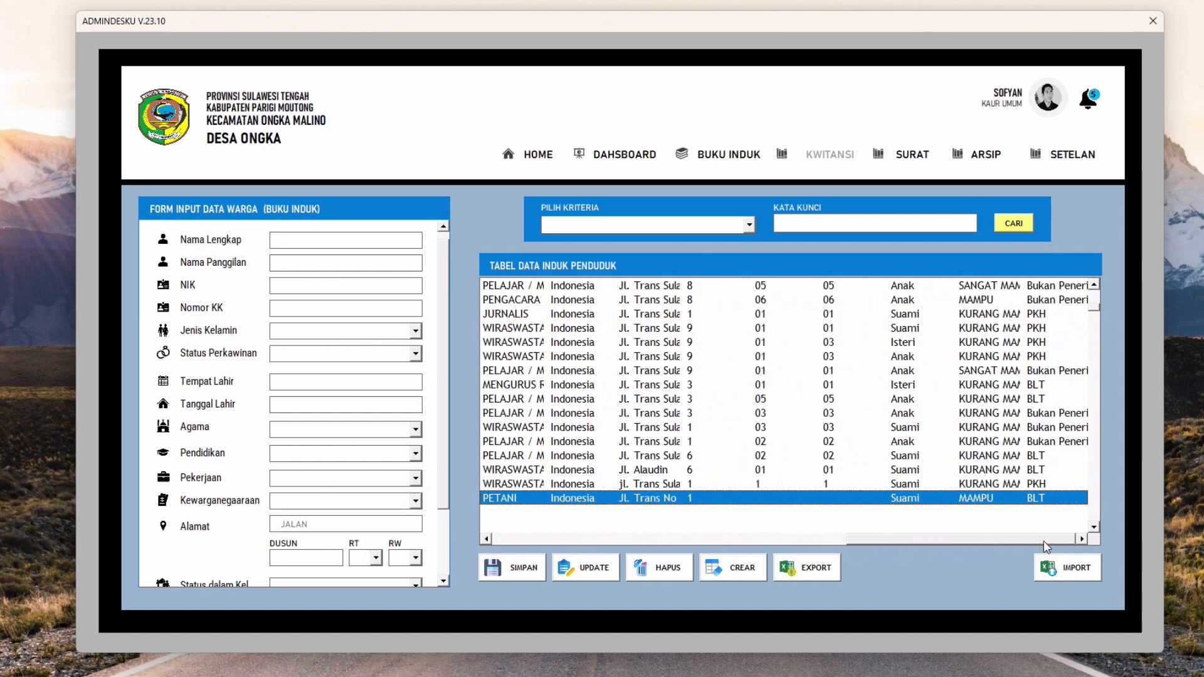
drag(1097, 311, 1099, 298)
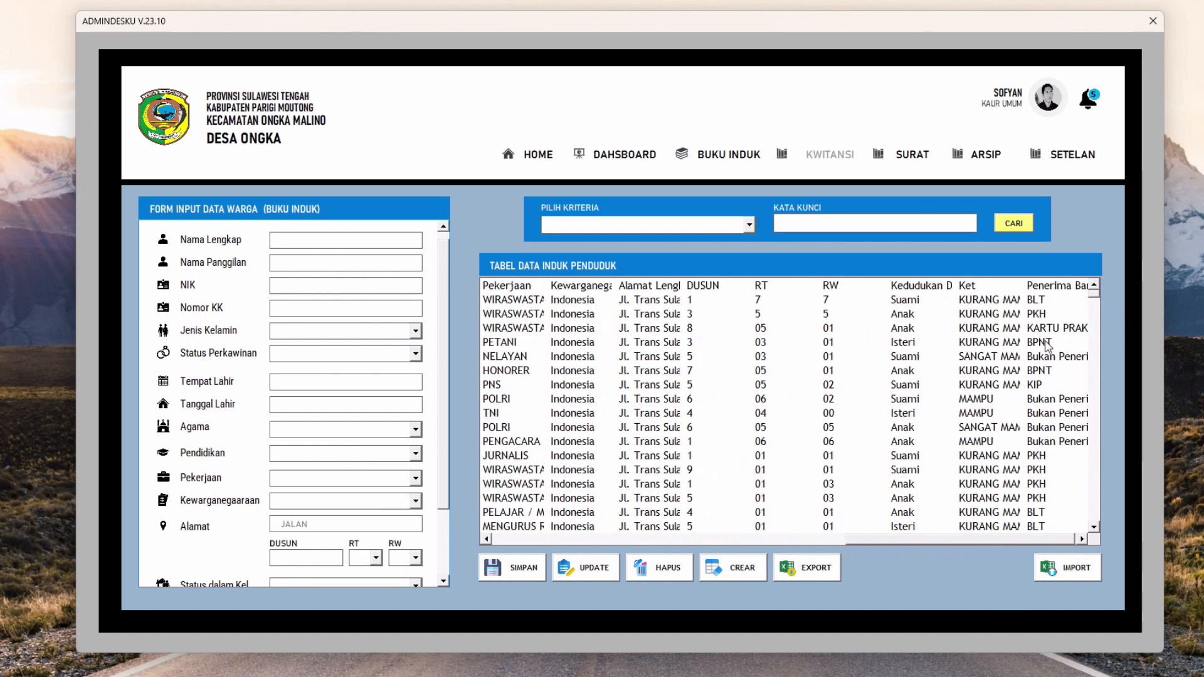
drag(908, 540, 528, 550)
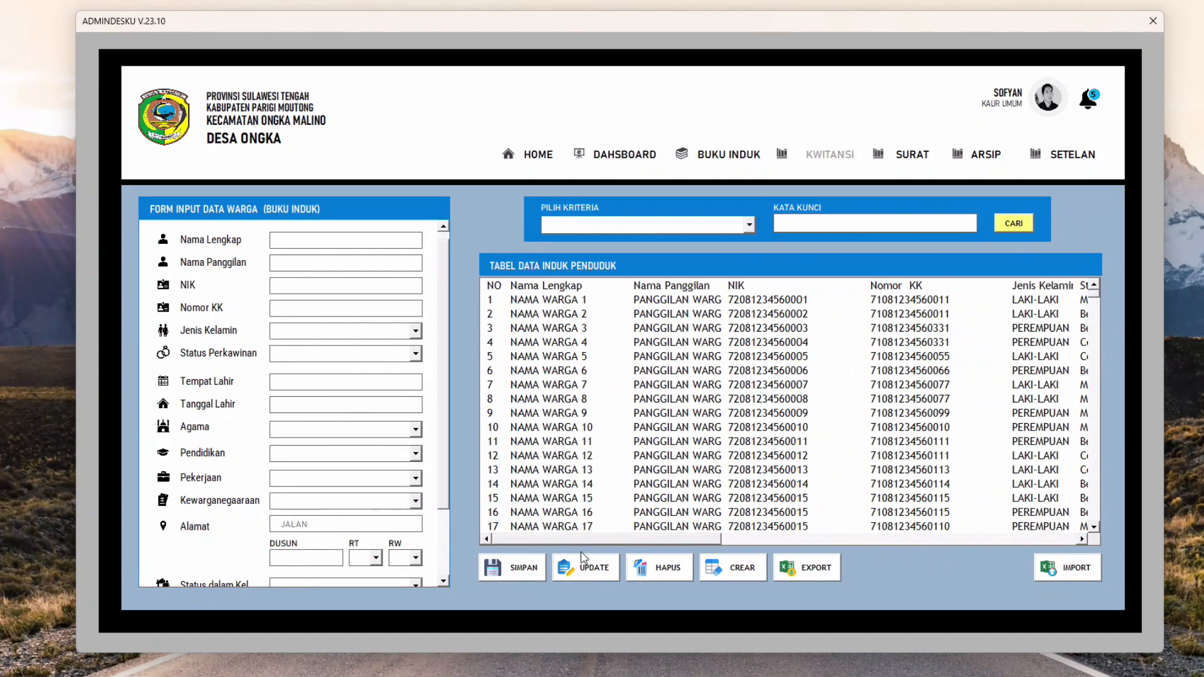
mouse_move(554, 538)
mouse_down()
mouse_move(938, 534)
mouse_move(533, 540)
mouse_up()
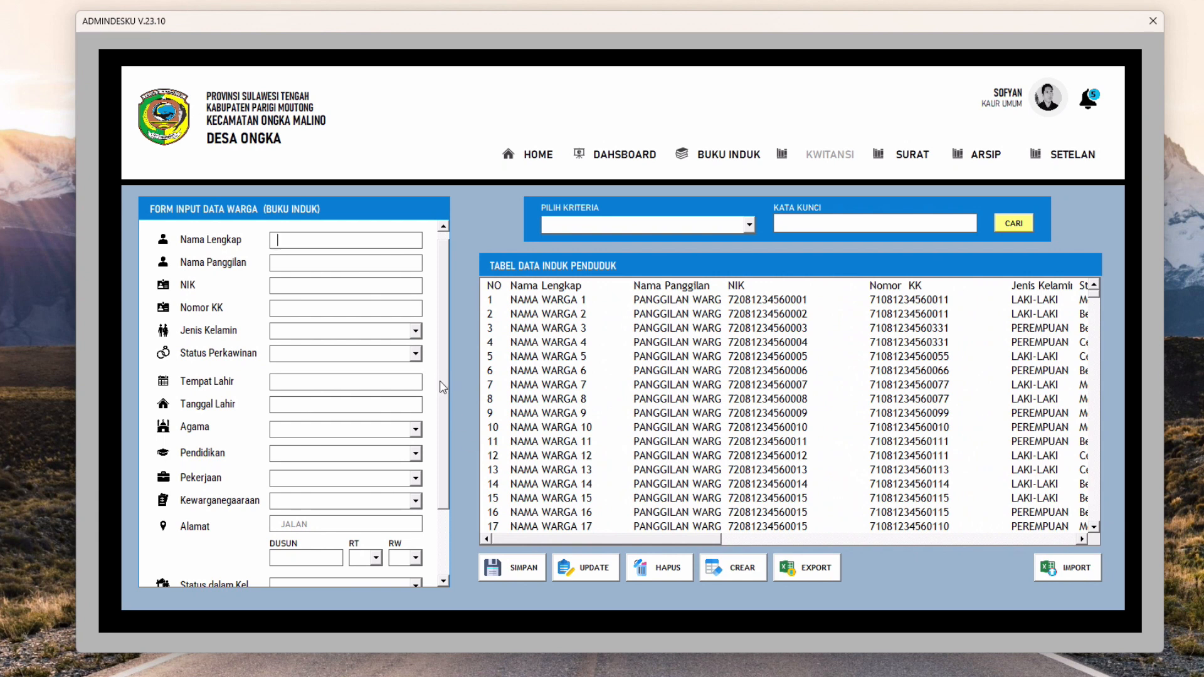
drag(444, 387, 446, 368)
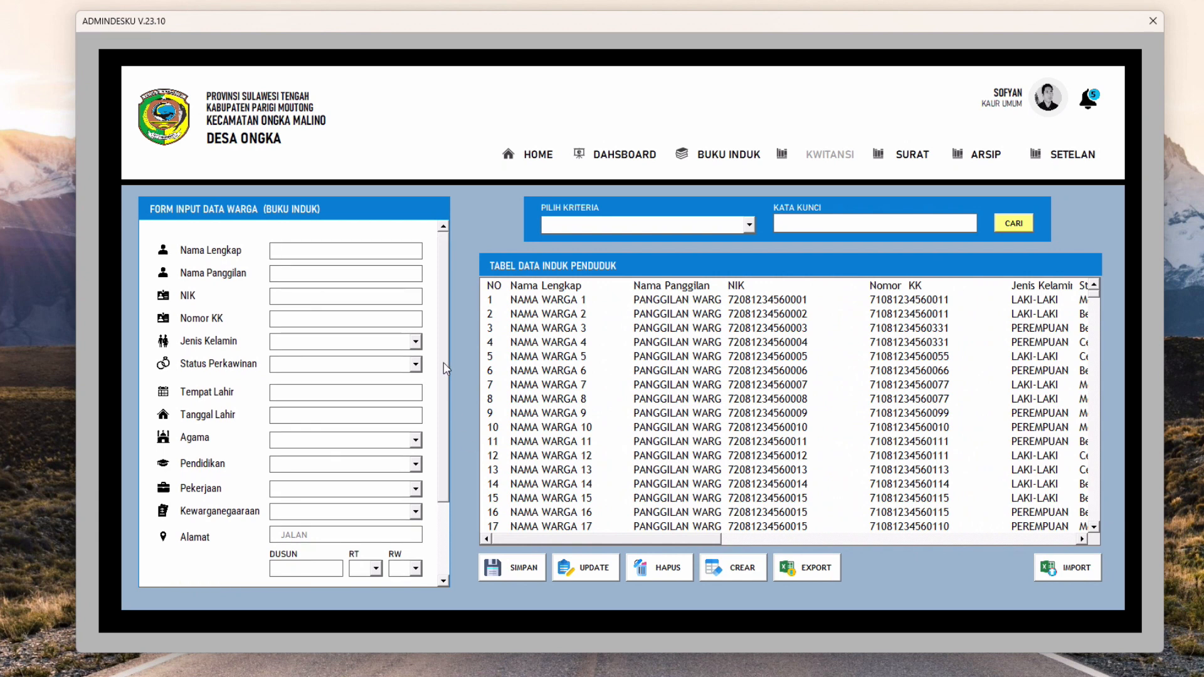
Enter the resident name NAMA WARGA, nickname, NIK and family card number
click(299, 252)
scroll(443, 321, down, 1)
scroll(401, 276, up, 1)
text(NAMA WARGA)
text(NAMA WARGA)
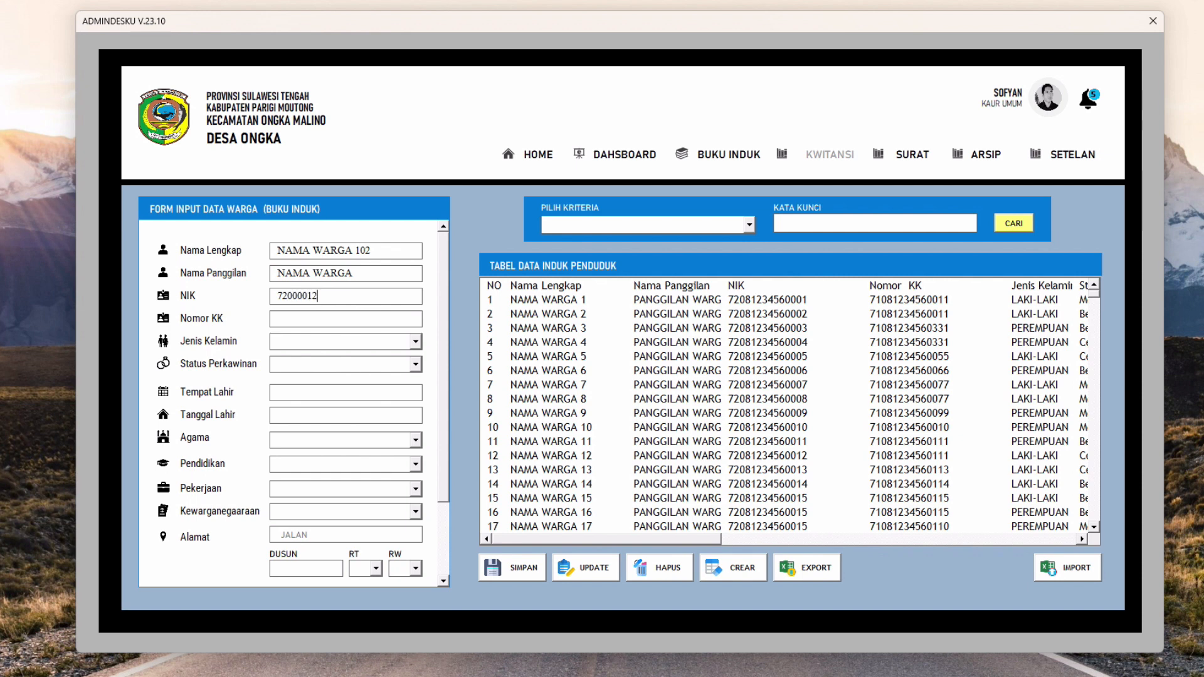
text(7200001234569)
double_click(330, 293)
click(330, 316)
text(7)
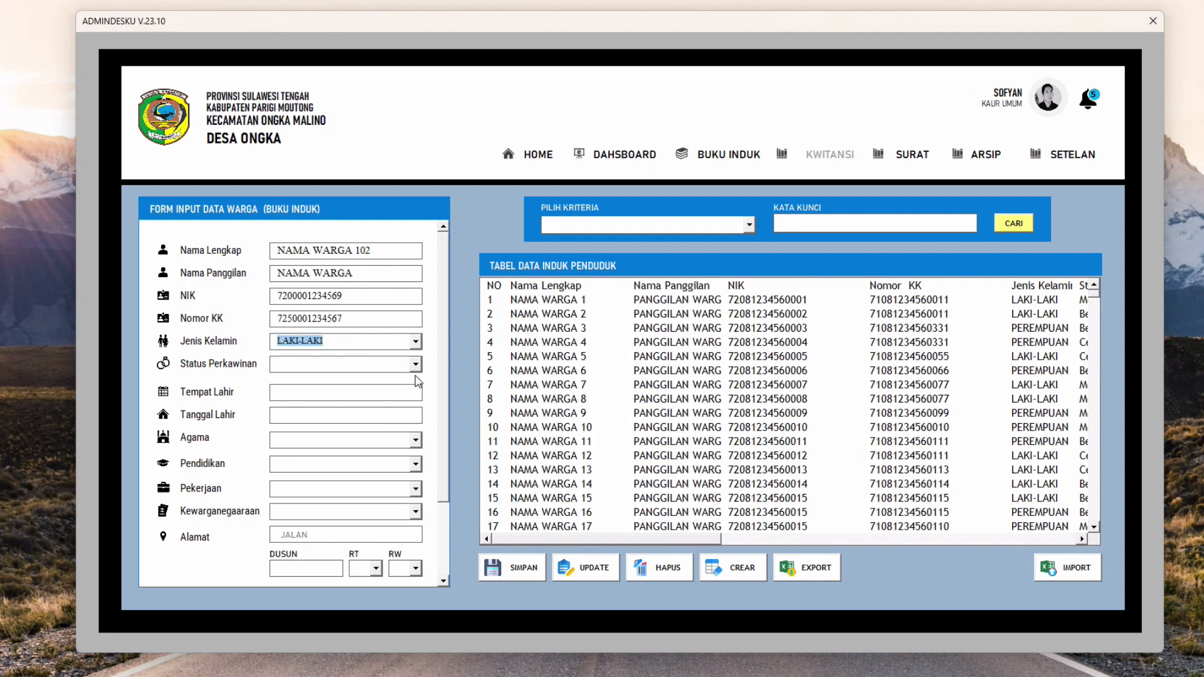
Set marital status to Belum Menikah and enter the birthplace and date of birth
click(416, 365)
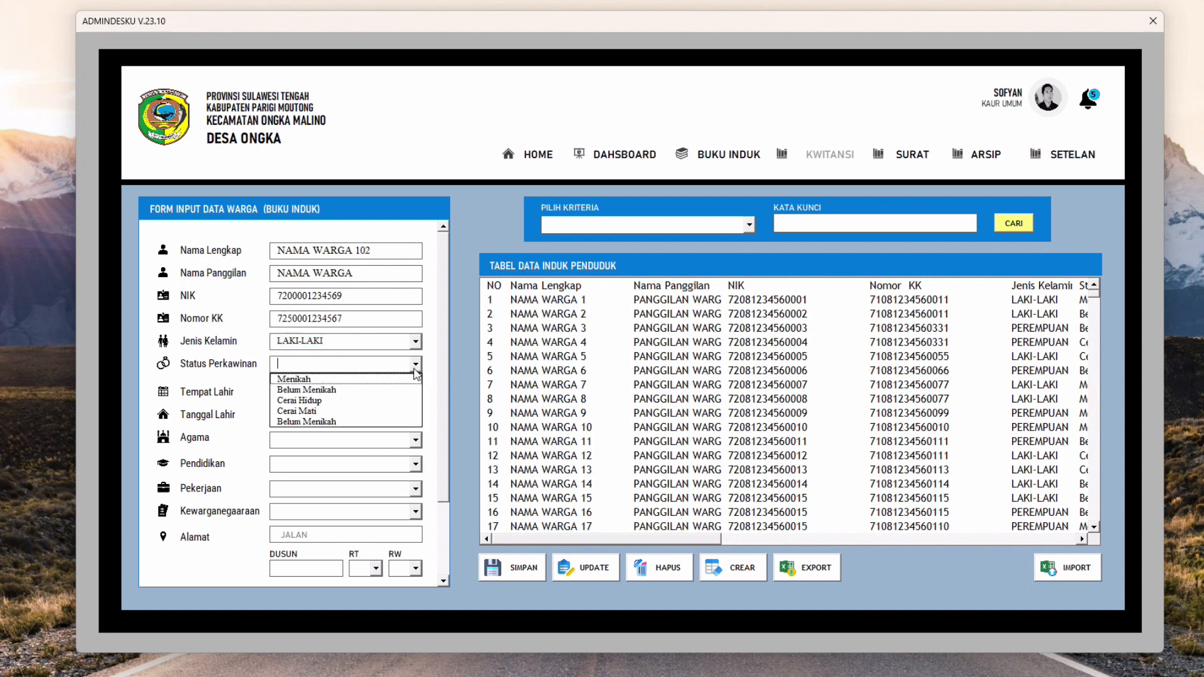
click(386, 390)
click(386, 392)
text(Palu)
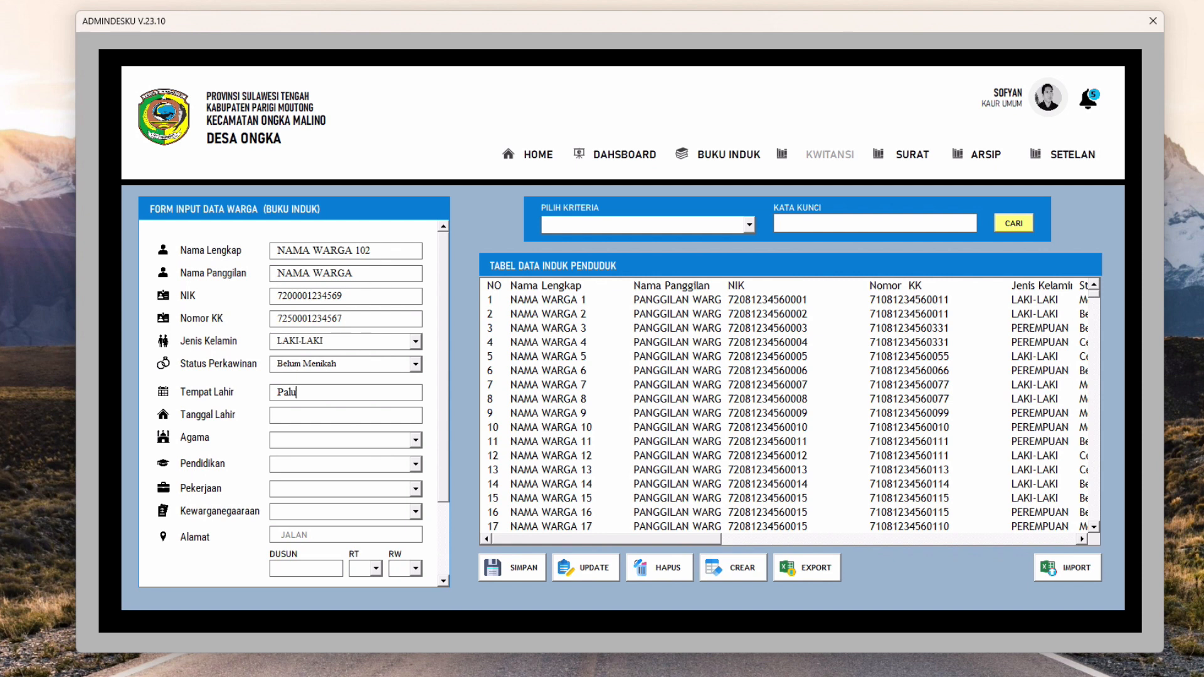
click(281, 416)
text(14 Desember 199)
Choose religion Keristen, occupation WIRASWASTA, citizenship Indonesia, and enter the street address
click(415, 440)
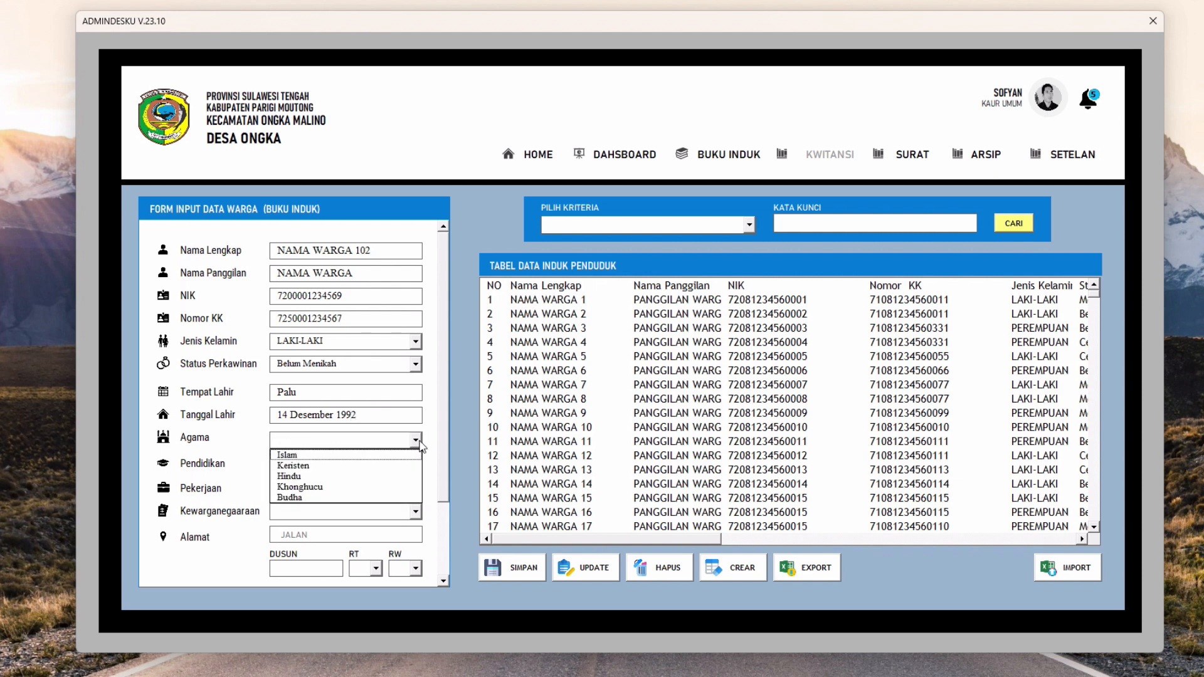
click(384, 465)
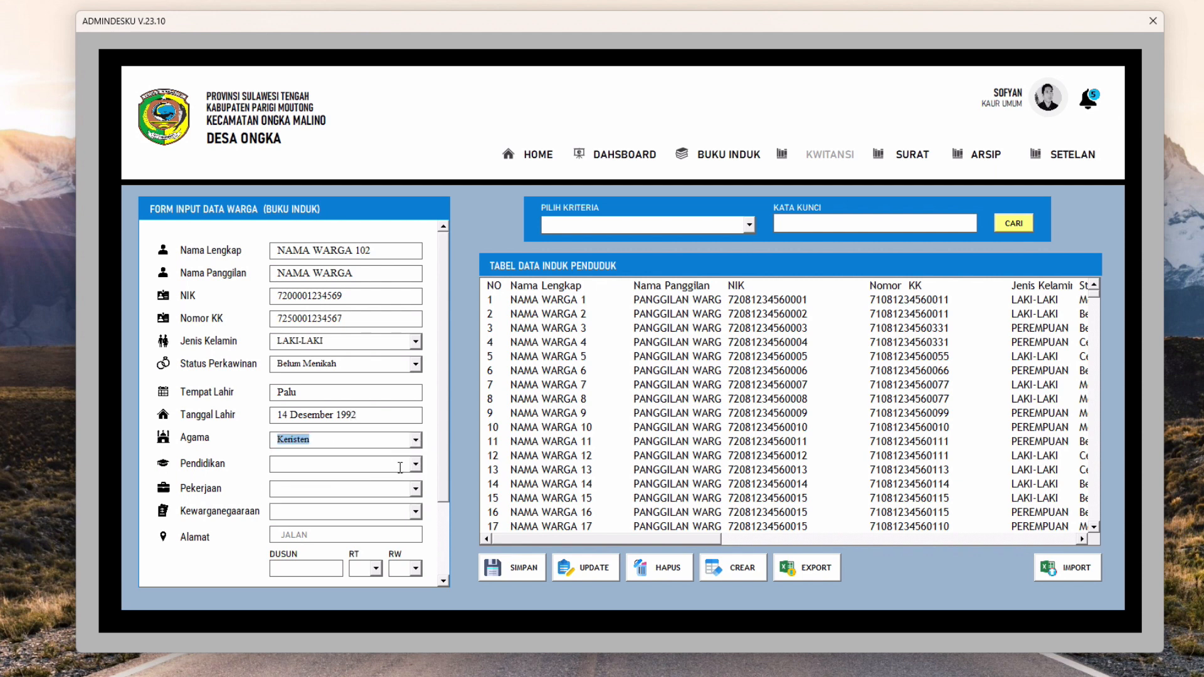
click(317, 489)
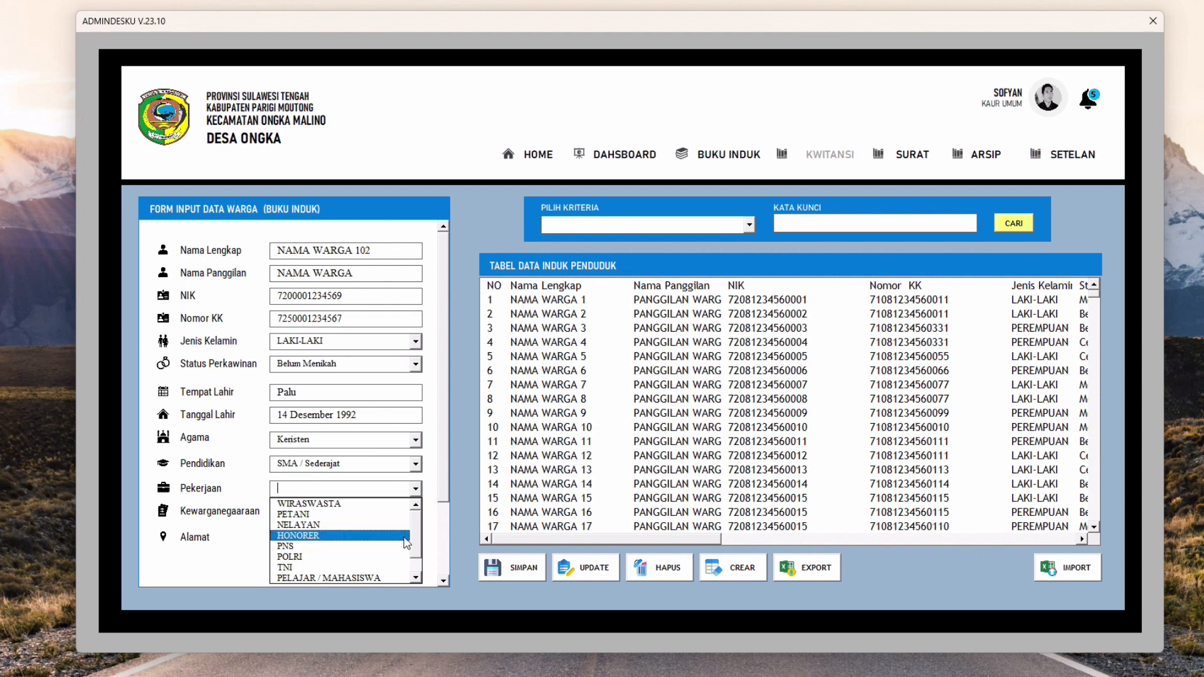
scroll(418, 533, down, 2)
drag(416, 554, 413, 530)
click(308, 504)
click(413, 515)
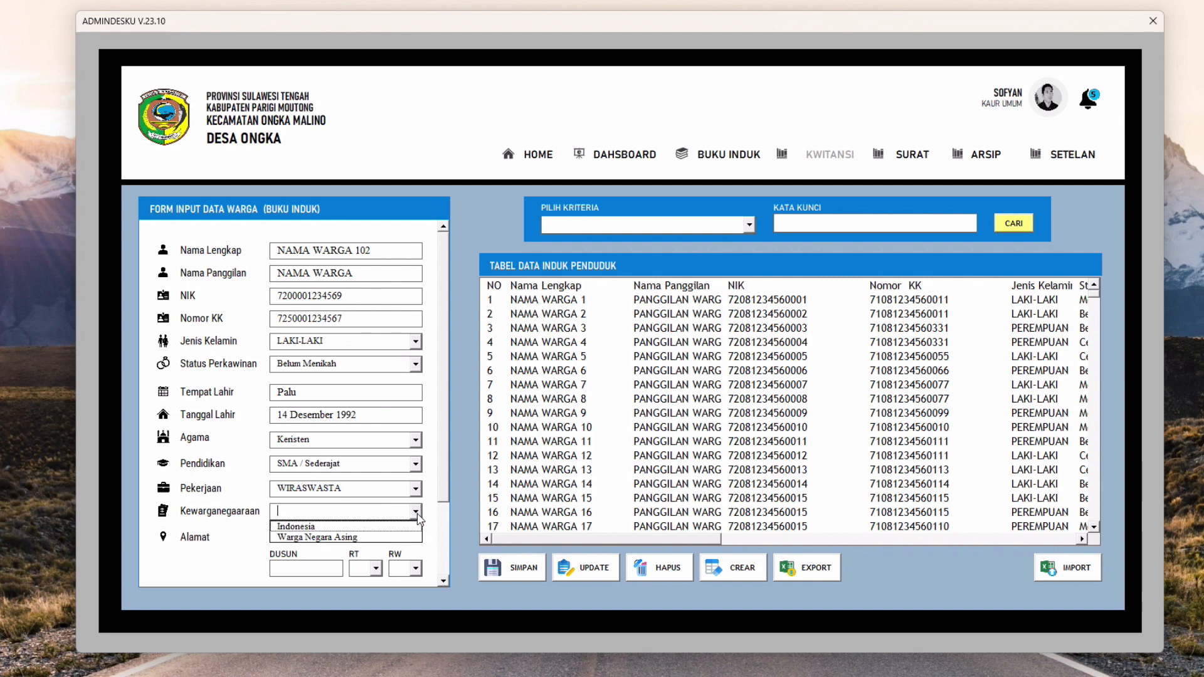
click(398, 528)
click(388, 536)
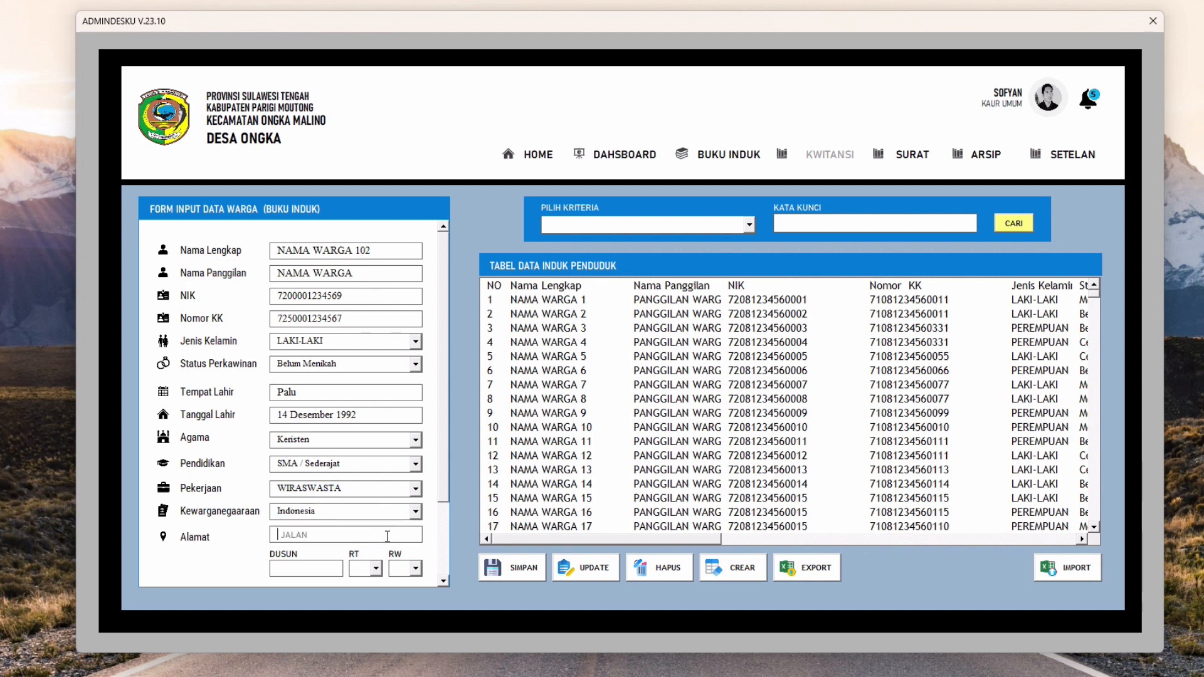
text(Jl. Trans no 1234)
Fill in the resident's location: DUSUN 2, RT 02 and RW 03
scroll(325, 534, down, 2)
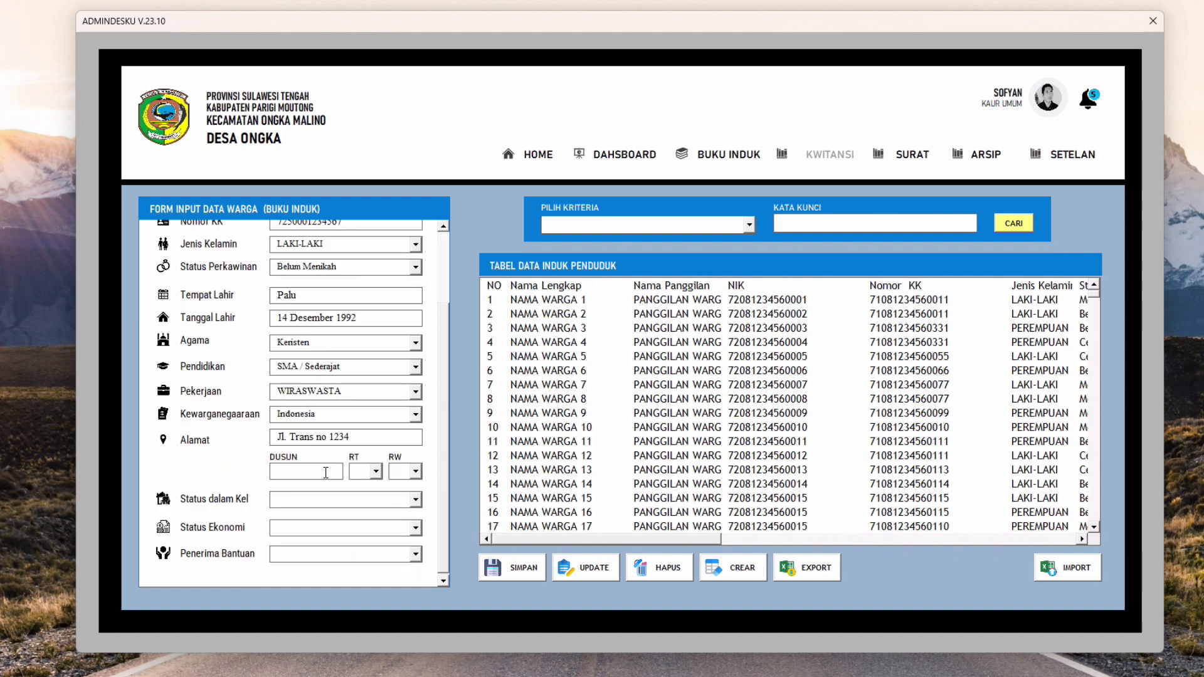
click(281, 476)
click(376, 471)
click(372, 497)
click(416, 471)
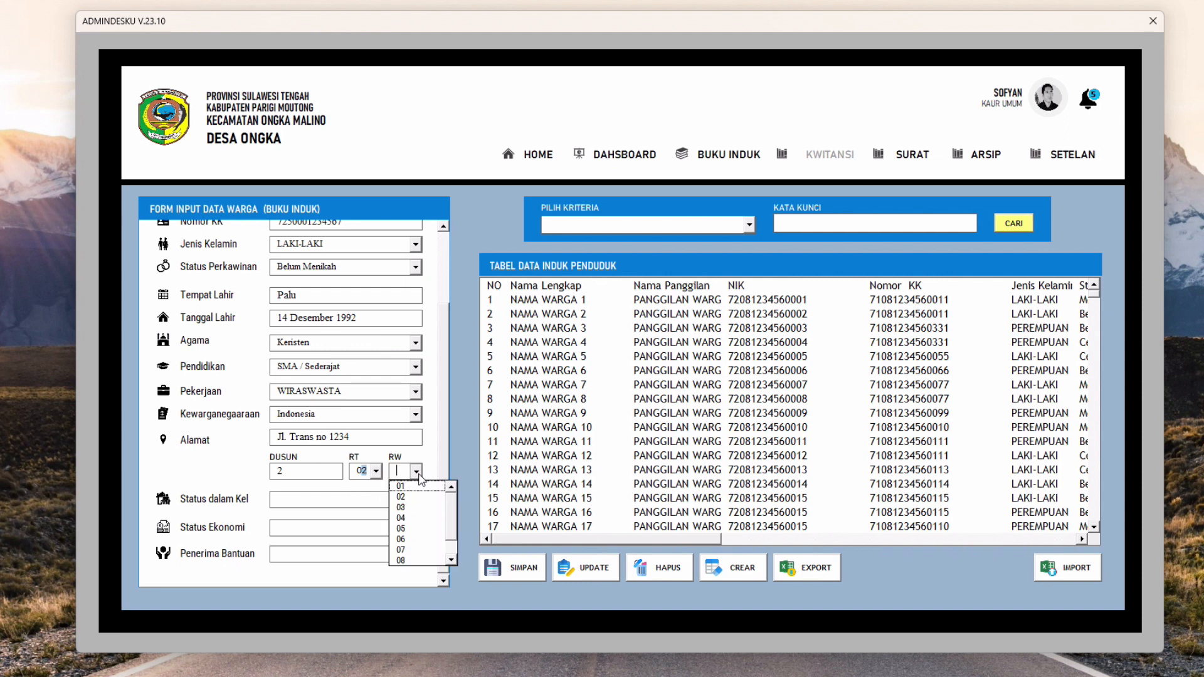
click(408, 509)
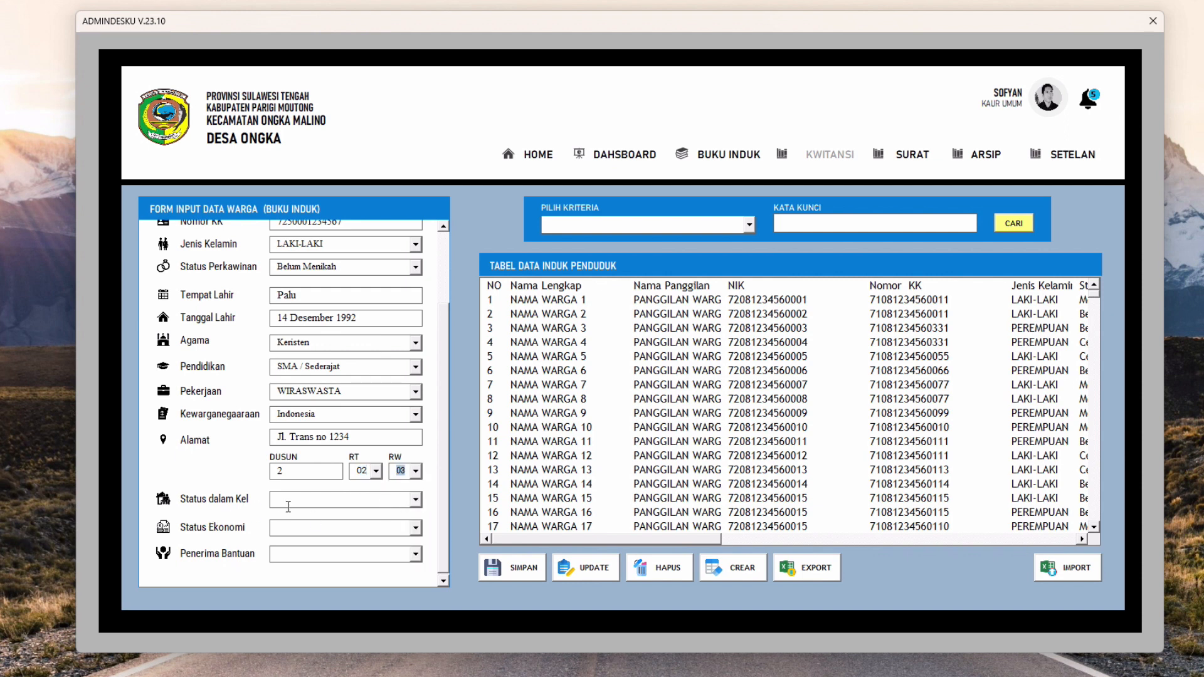
Set family position Anak, economic status KURANG MAMPU and aid recipient PKH
click(415, 502)
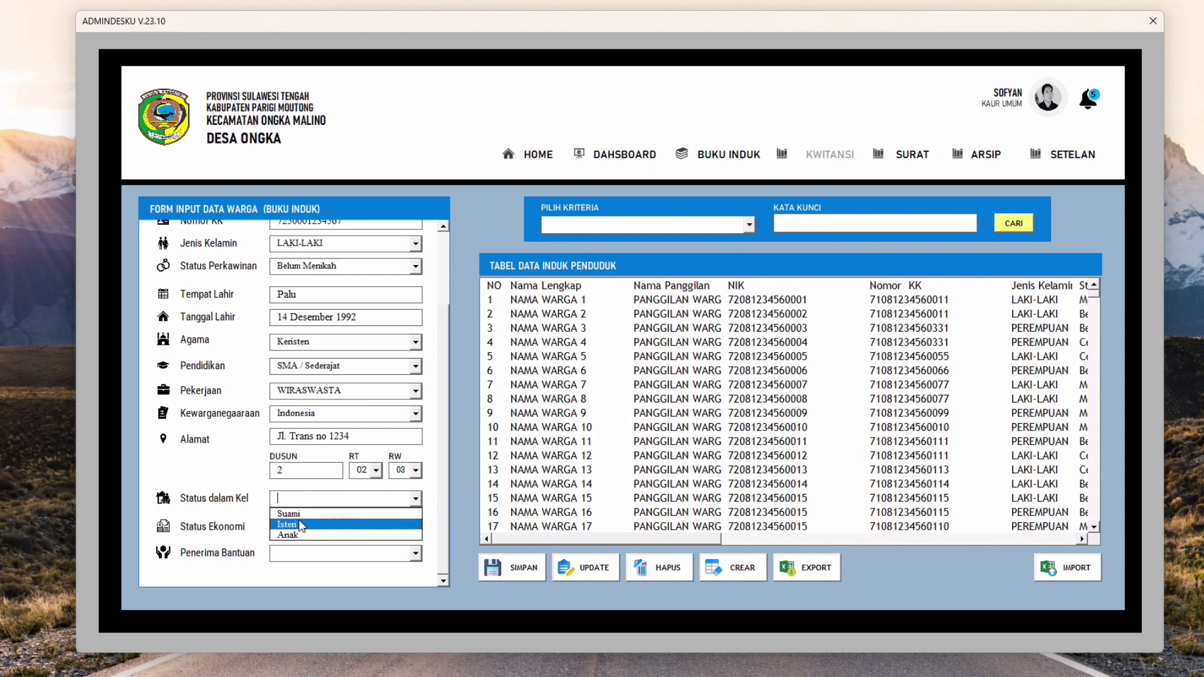
click(287, 535)
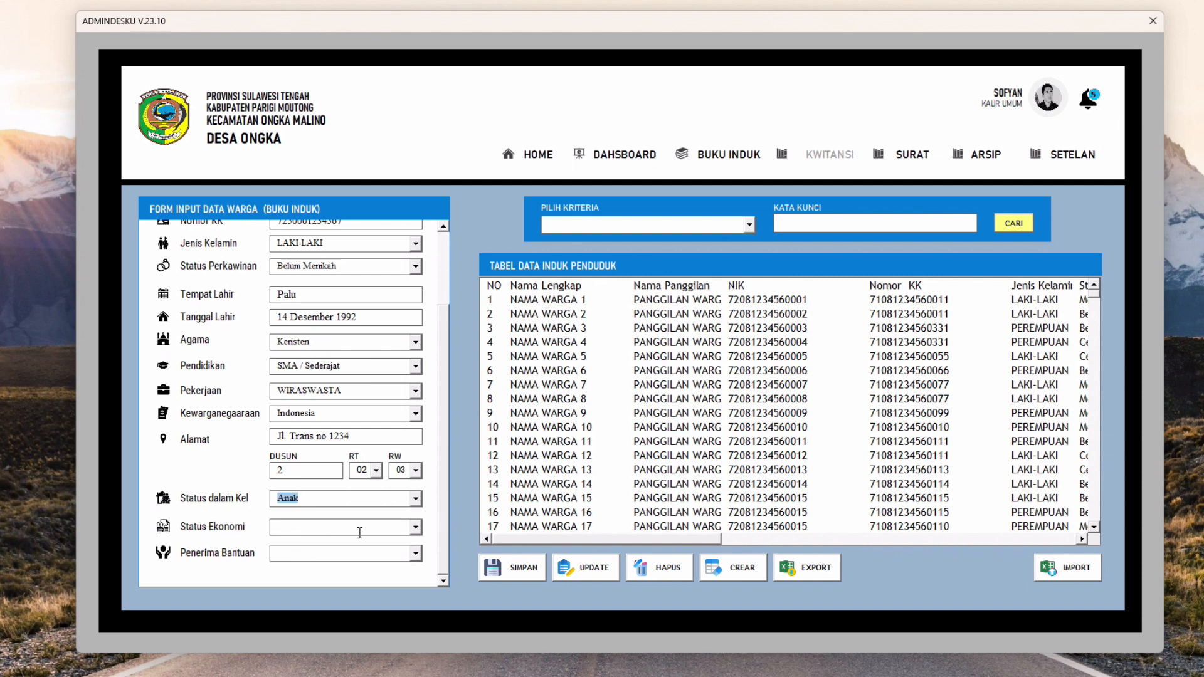
click(416, 528)
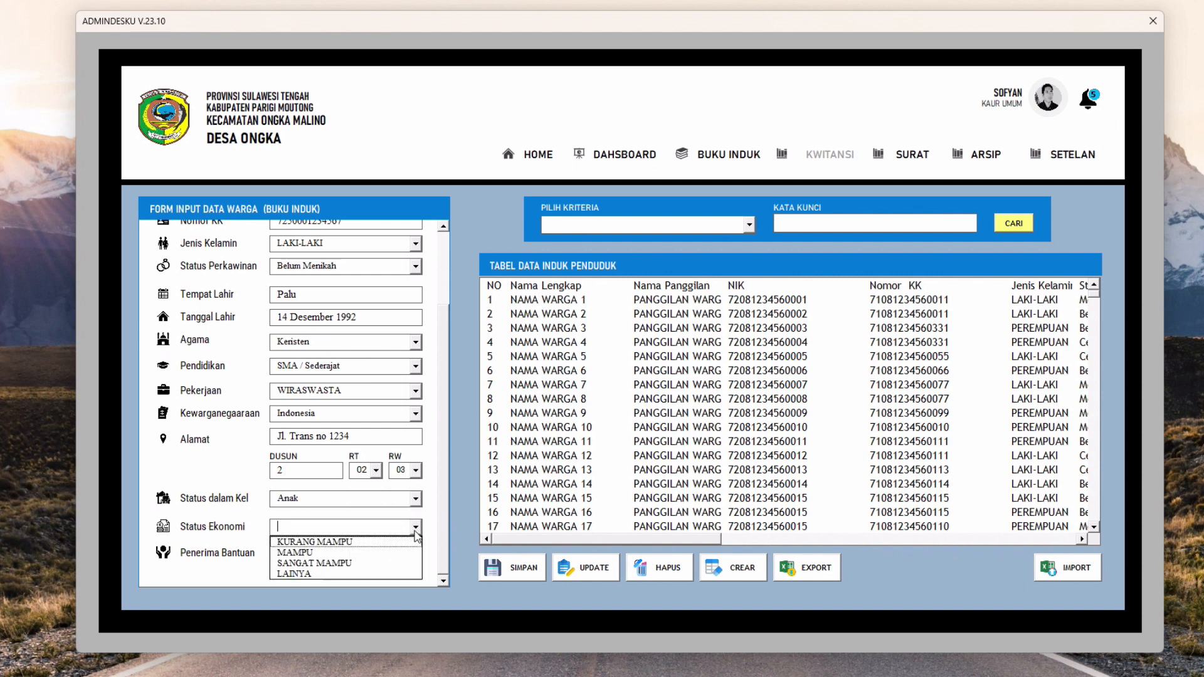
click(348, 544)
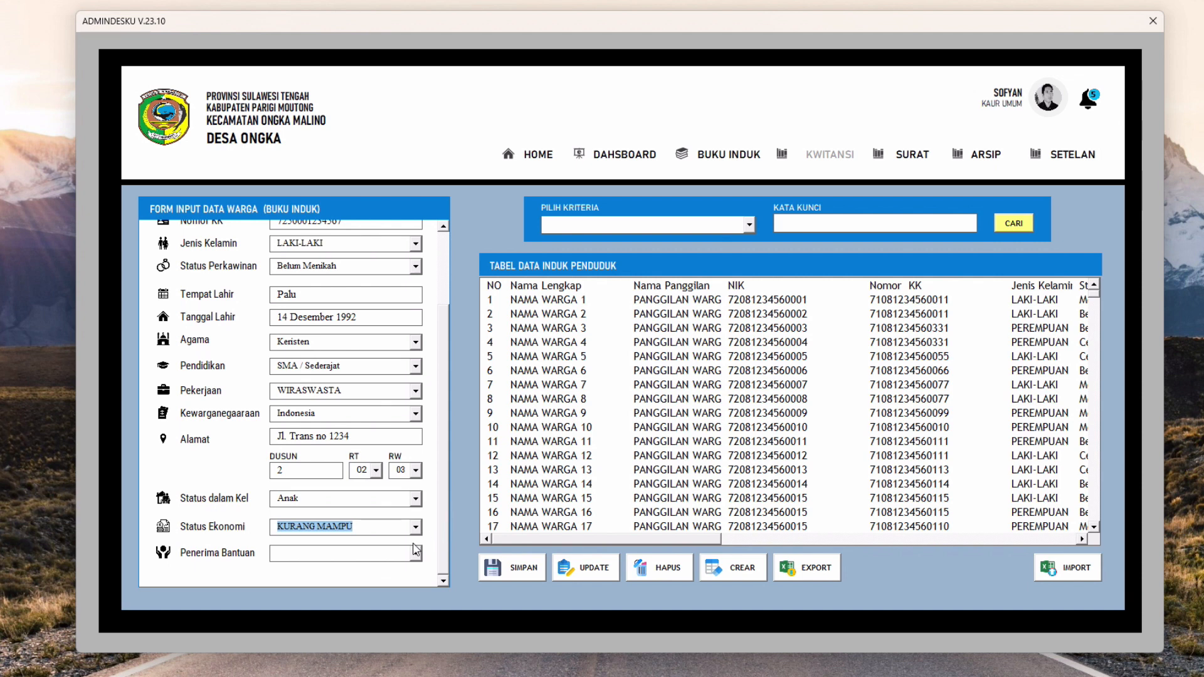
click(355, 554)
text(PKH)
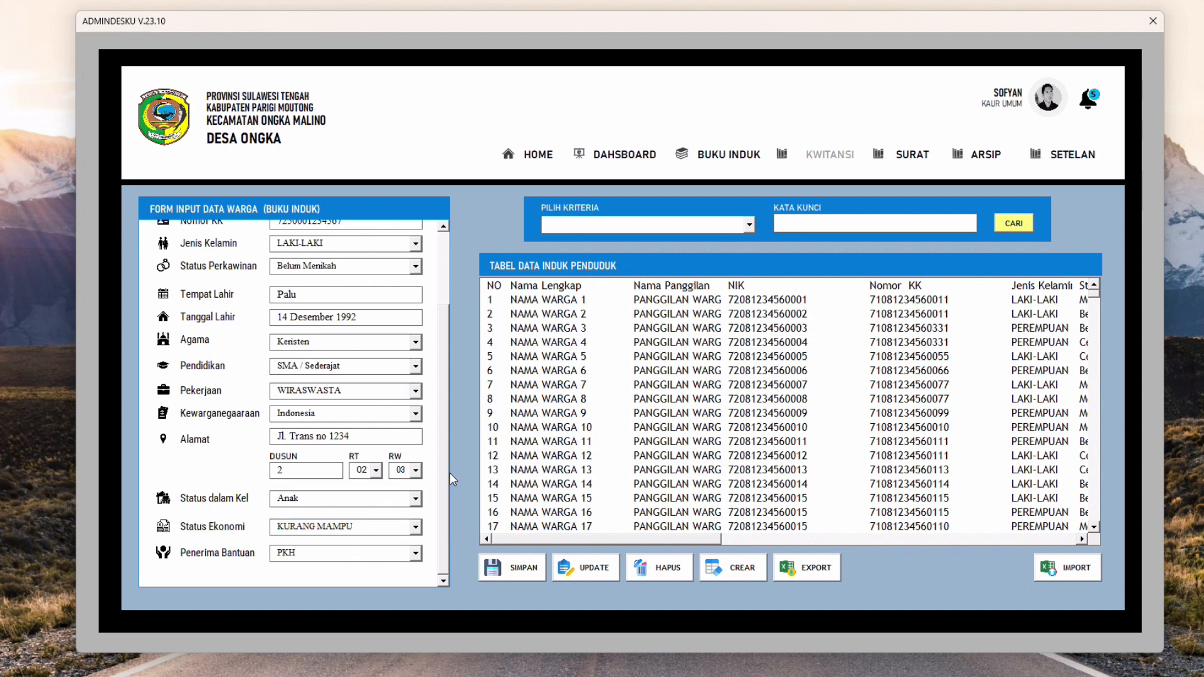
drag(445, 442, 446, 502)
Save the new resident, dismiss the Input Data message and select the new row 49
click(536, 573)
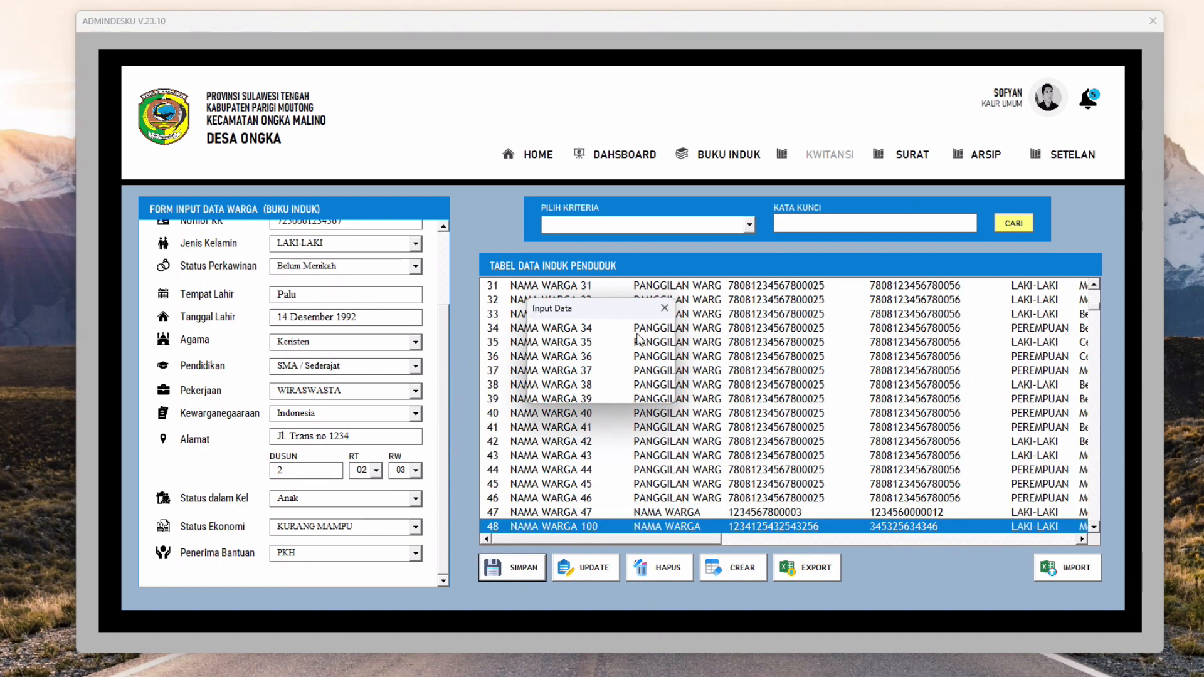
drag(599, 308, 611, 207)
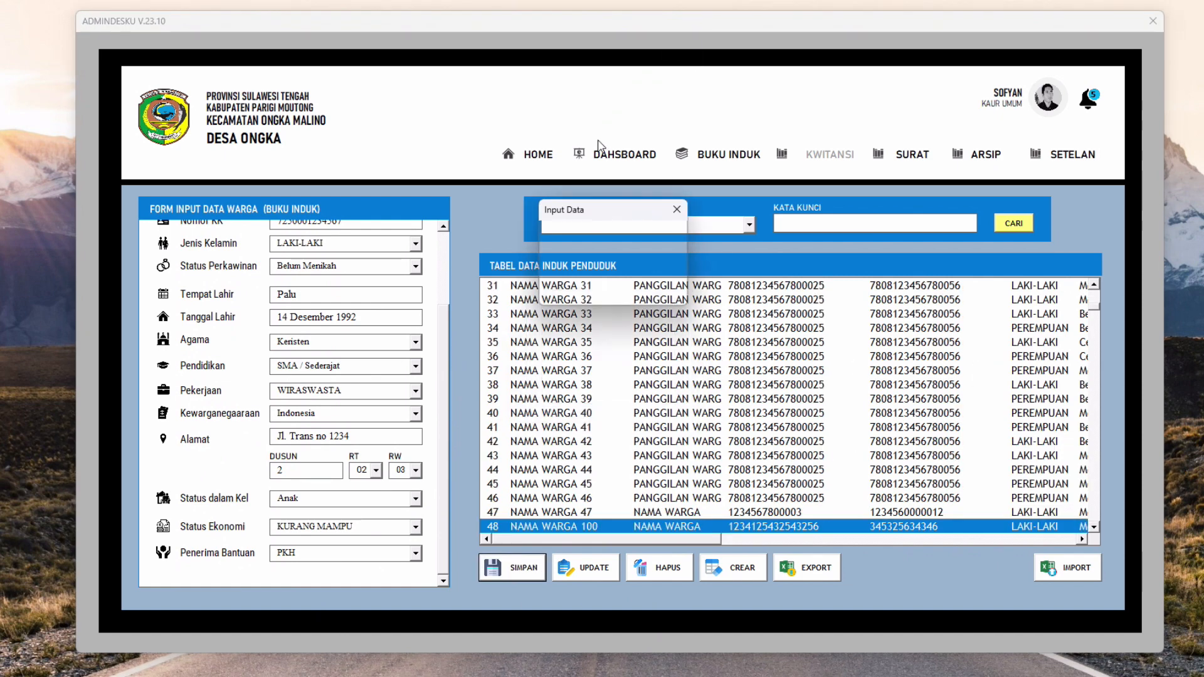
click(676, 208)
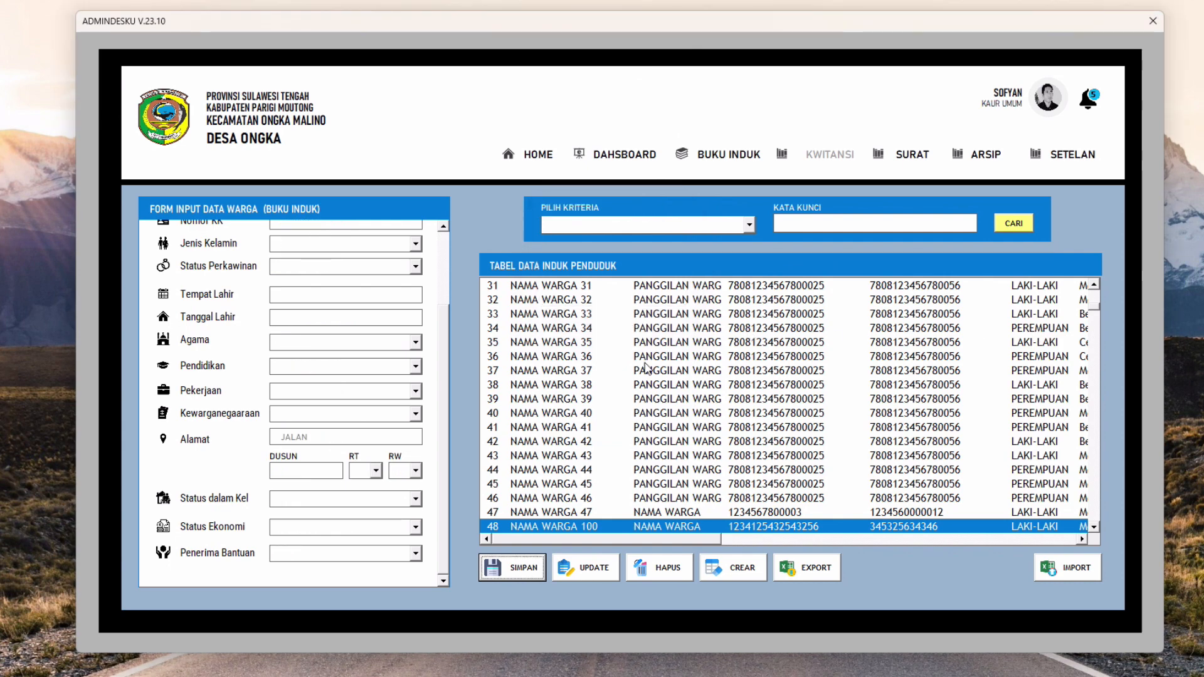
scroll(1094, 526, down, 2)
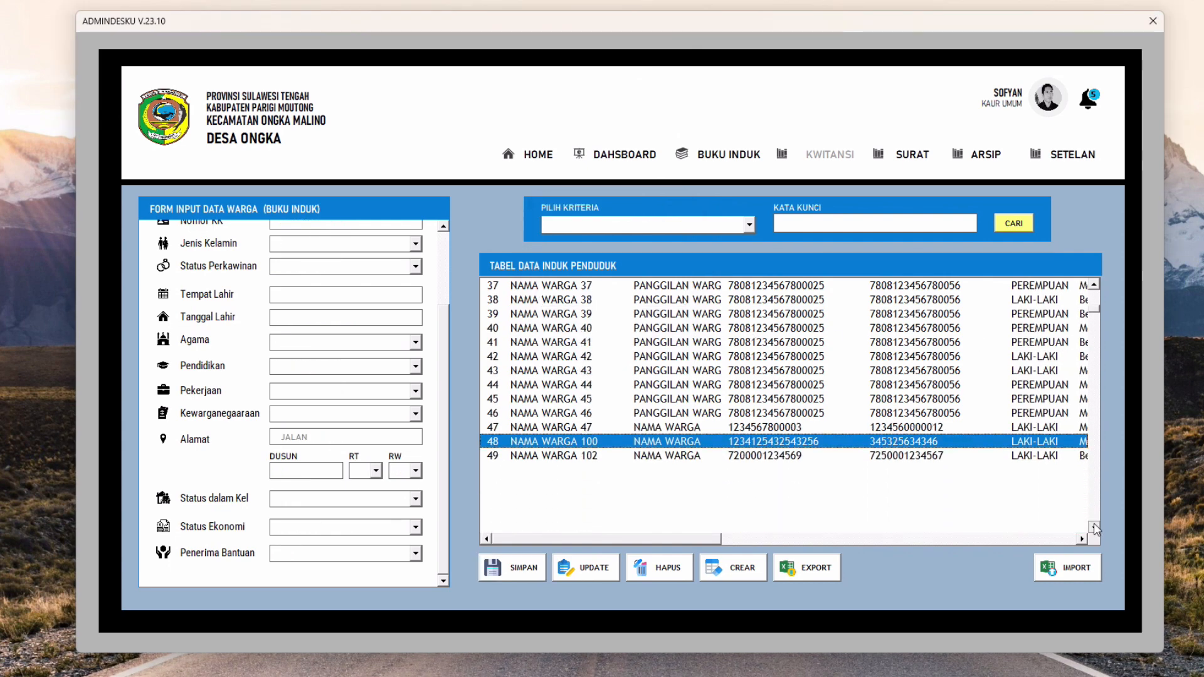
click(531, 460)
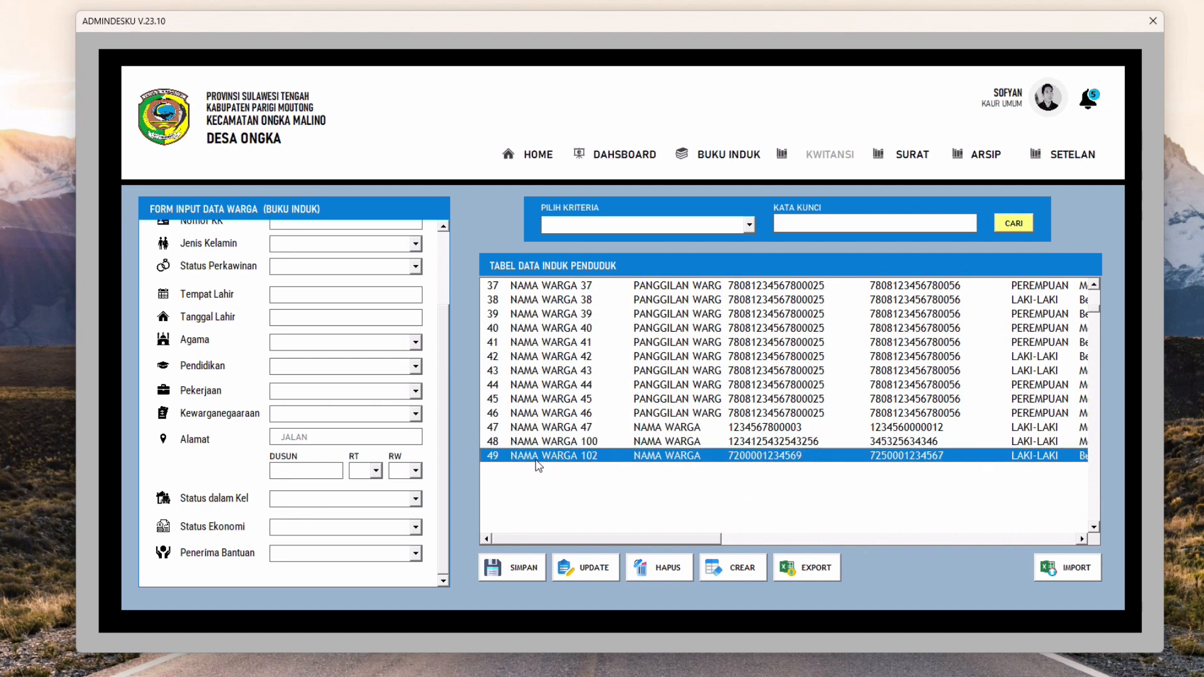
Open the Dashboard, showing 48 residents: 27 male and 21 female
click(1095, 286)
mouse_move(691, 540)
mouse_down()
mouse_move(705, 538)
mouse_move(668, 547)
mouse_up()
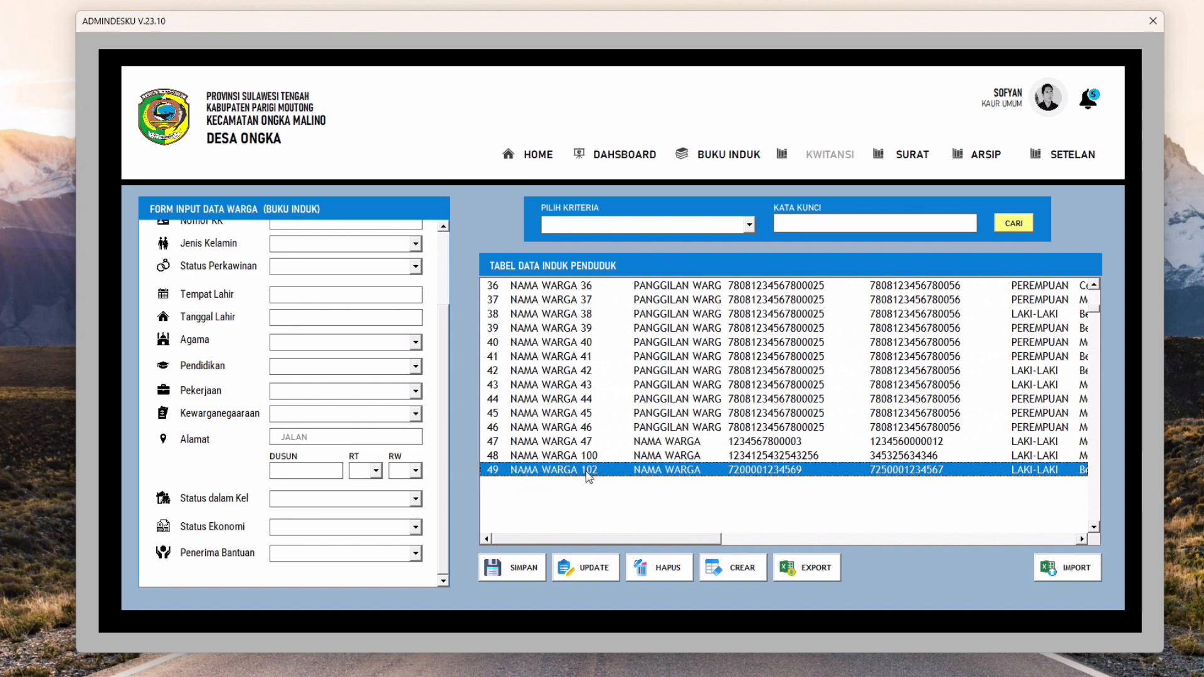
click(627, 527)
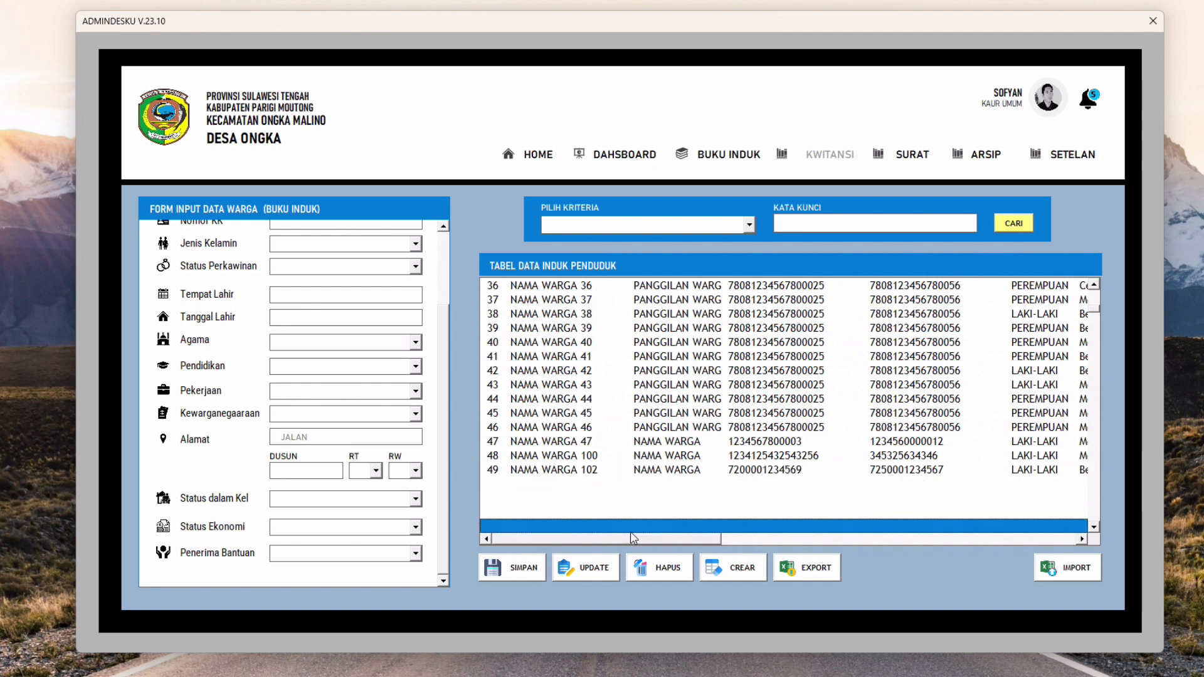
drag(636, 540, 598, 541)
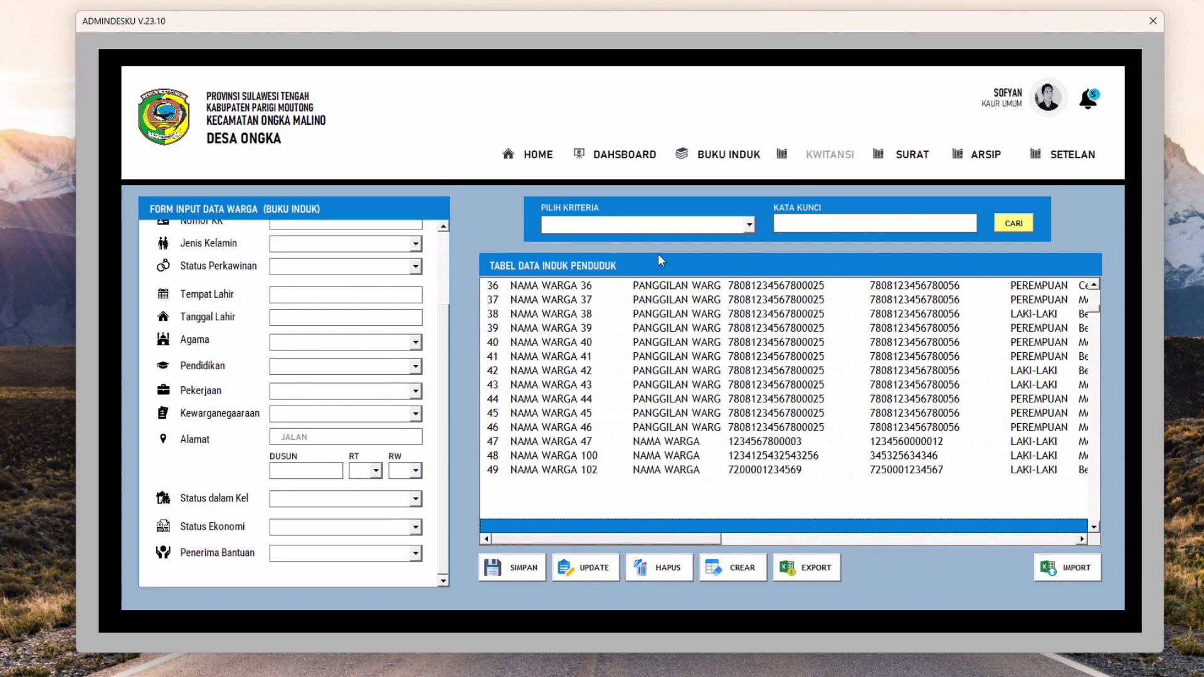
click(616, 150)
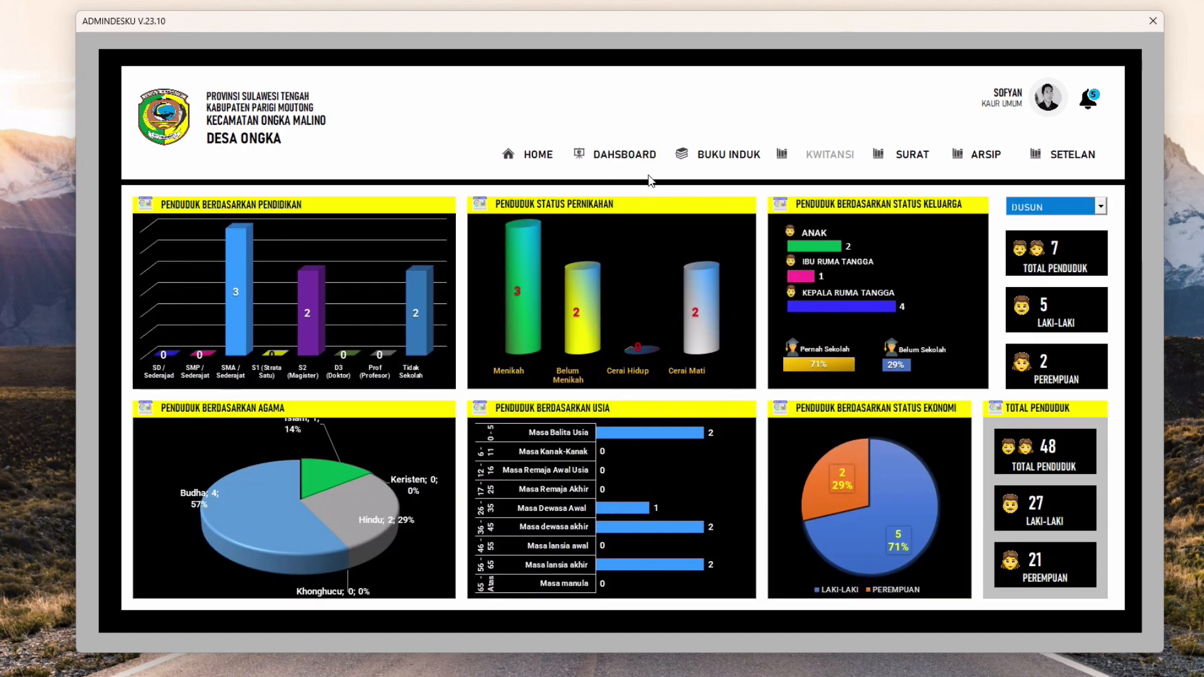
Filter the dashboard by Dusun 1, clear the filter, then filter by Dusun 2
click(1100, 206)
click(1074, 224)
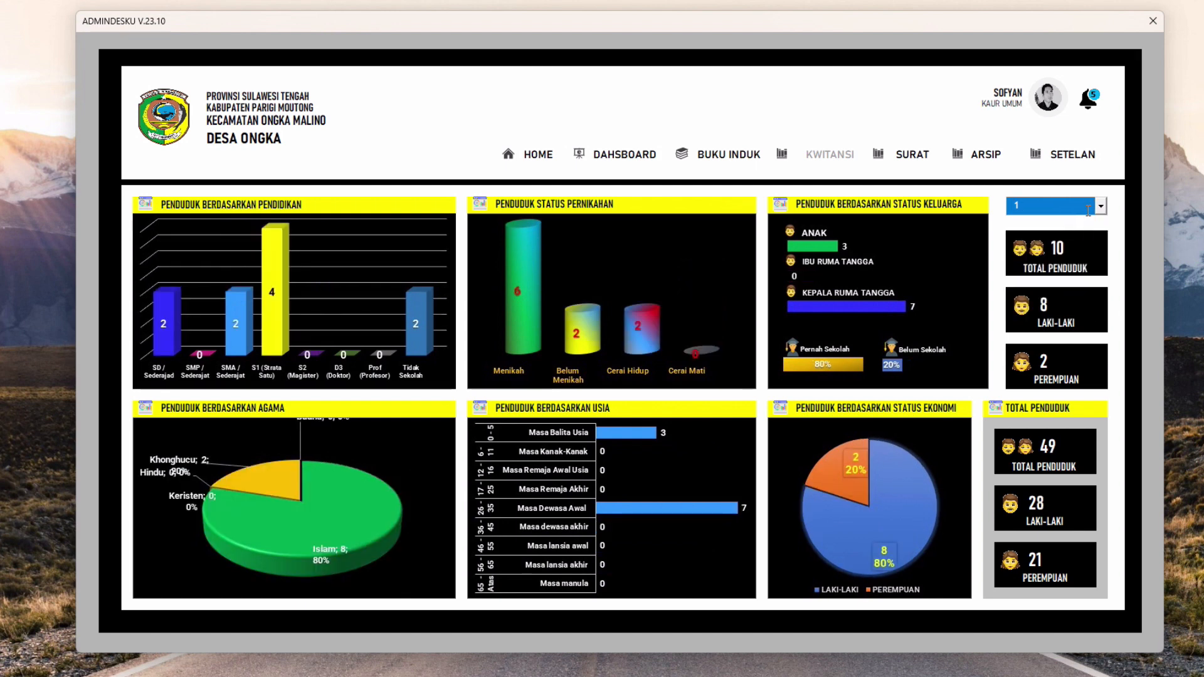
click(1101, 205)
click(1042, 210)
key(BackSpace)
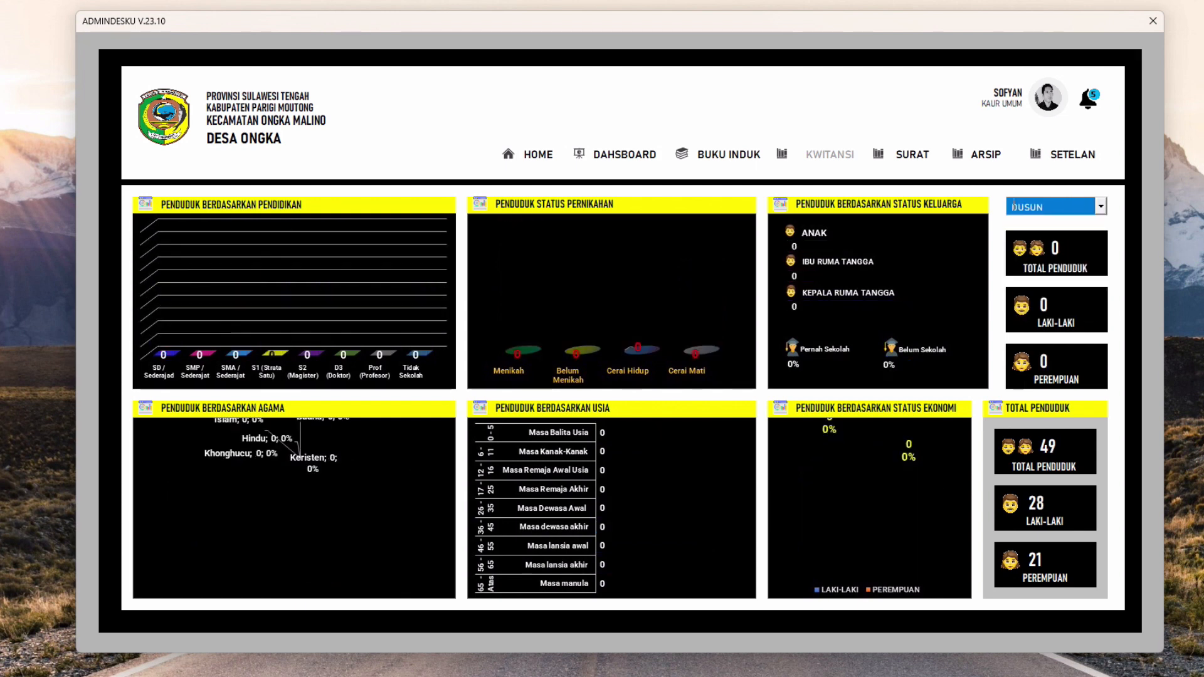
click(1101, 206)
click(1074, 231)
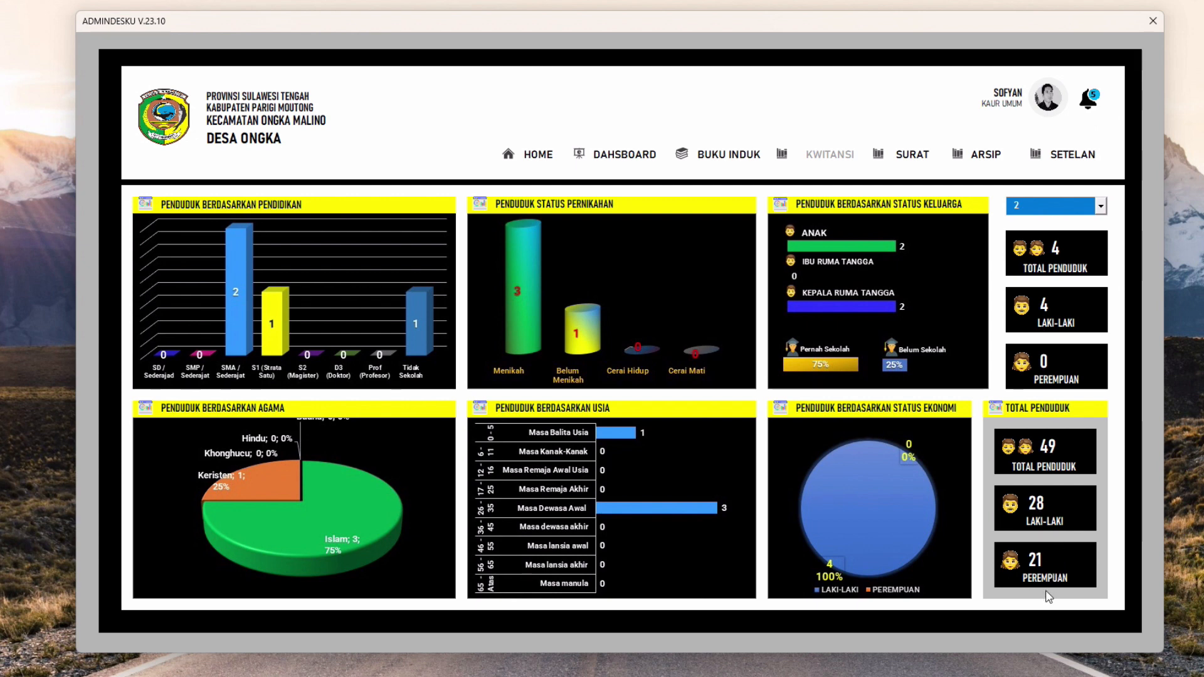
click(1101, 207)
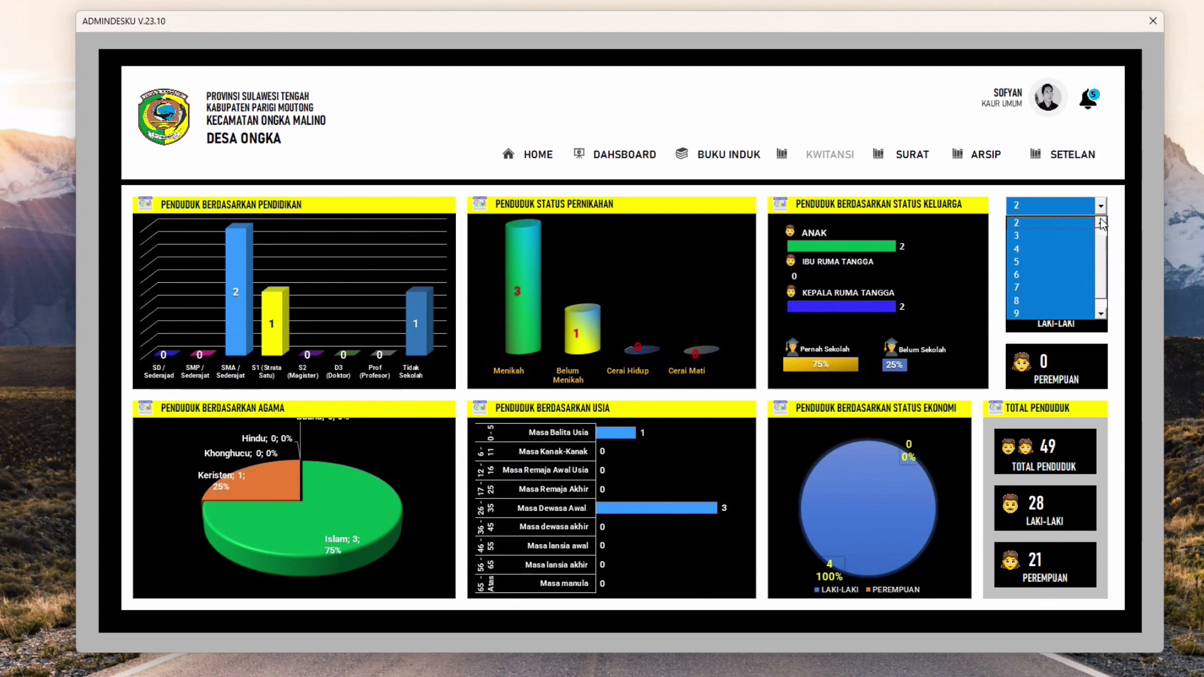
click(1051, 225)
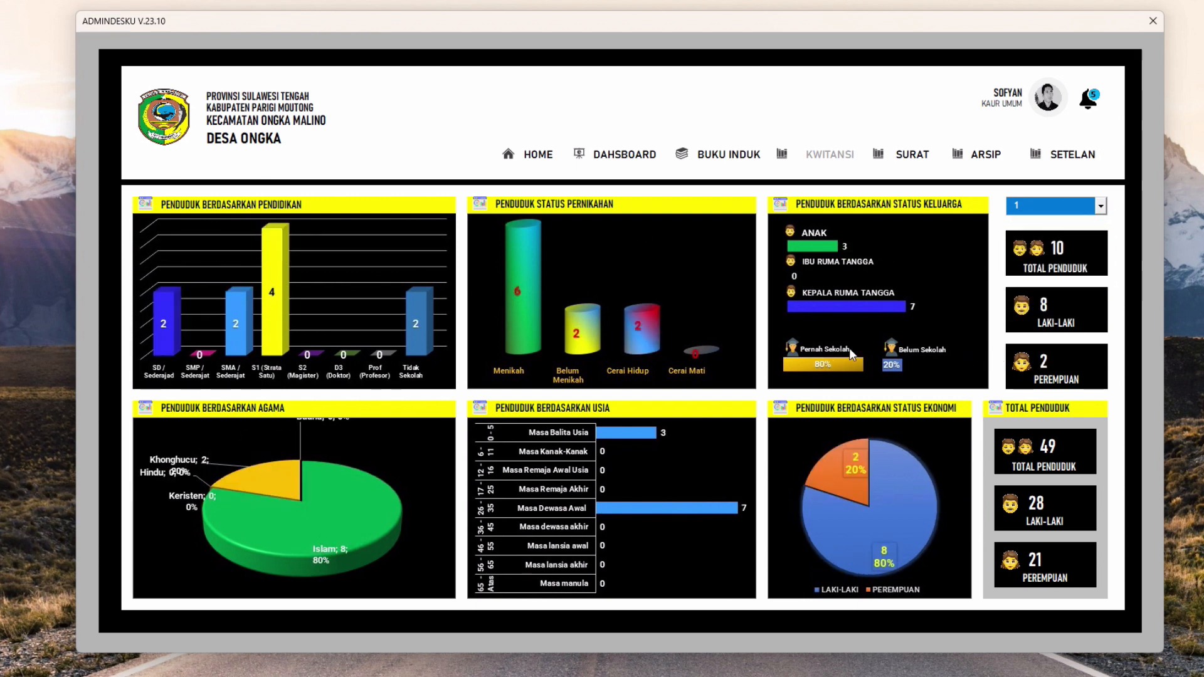
click(1101, 206)
click(1052, 236)
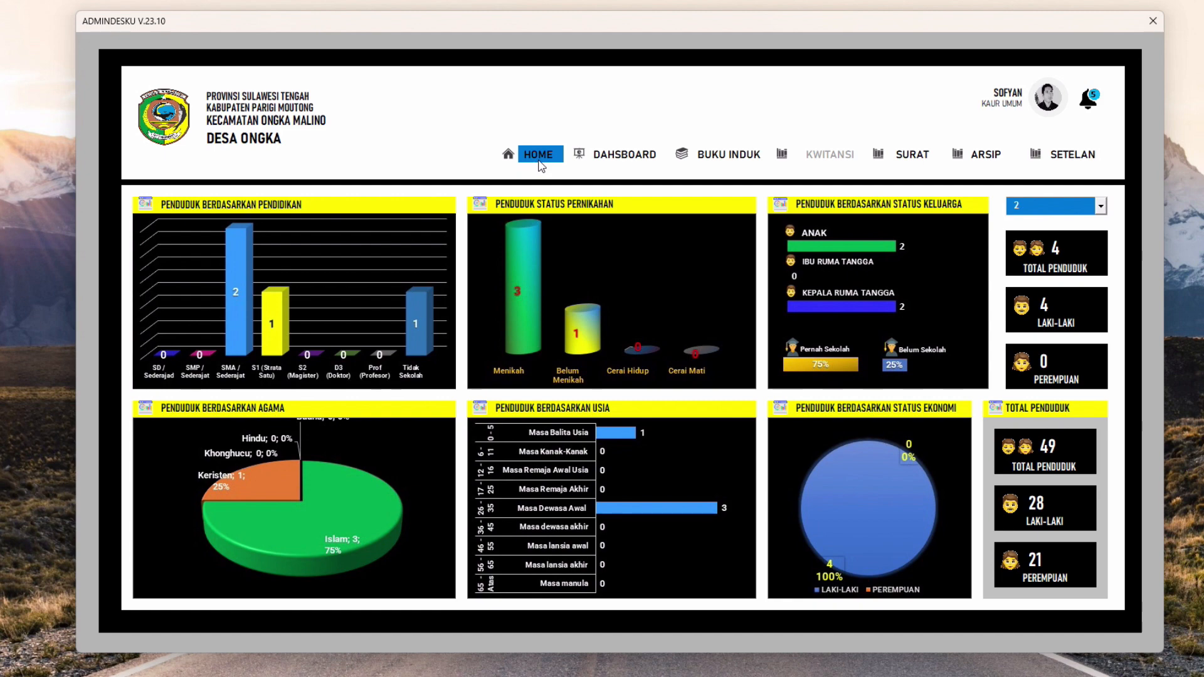
Go back to Buku Induk and select the last table row, 49 NAMA WARGA 102
click(718, 158)
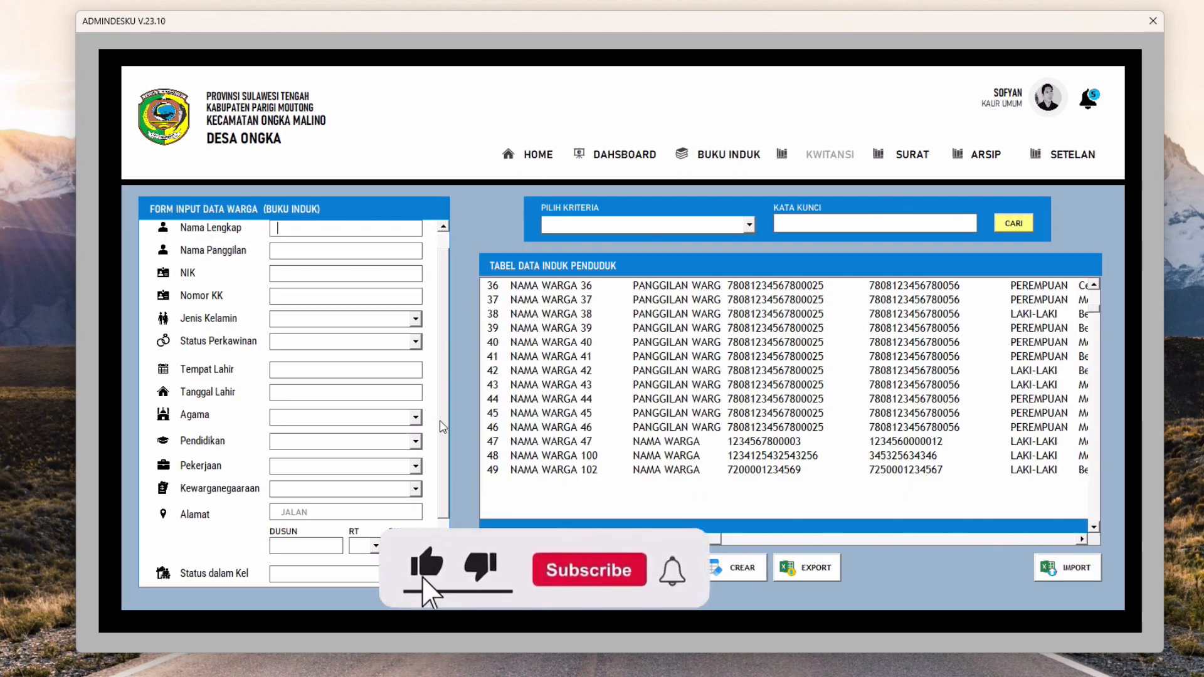
scroll(445, 387, up, 2)
mouse_move(676, 540)
mouse_down()
mouse_move(848, 530)
mouse_move(677, 551)
mouse_up()
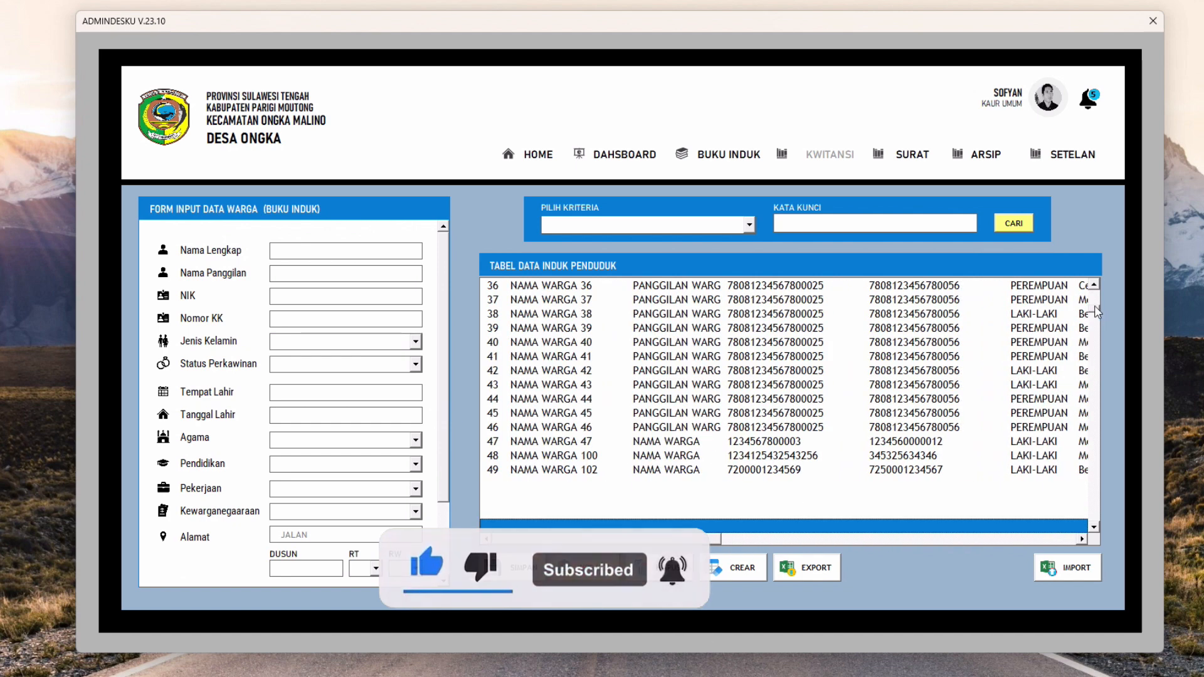
click(635, 469)
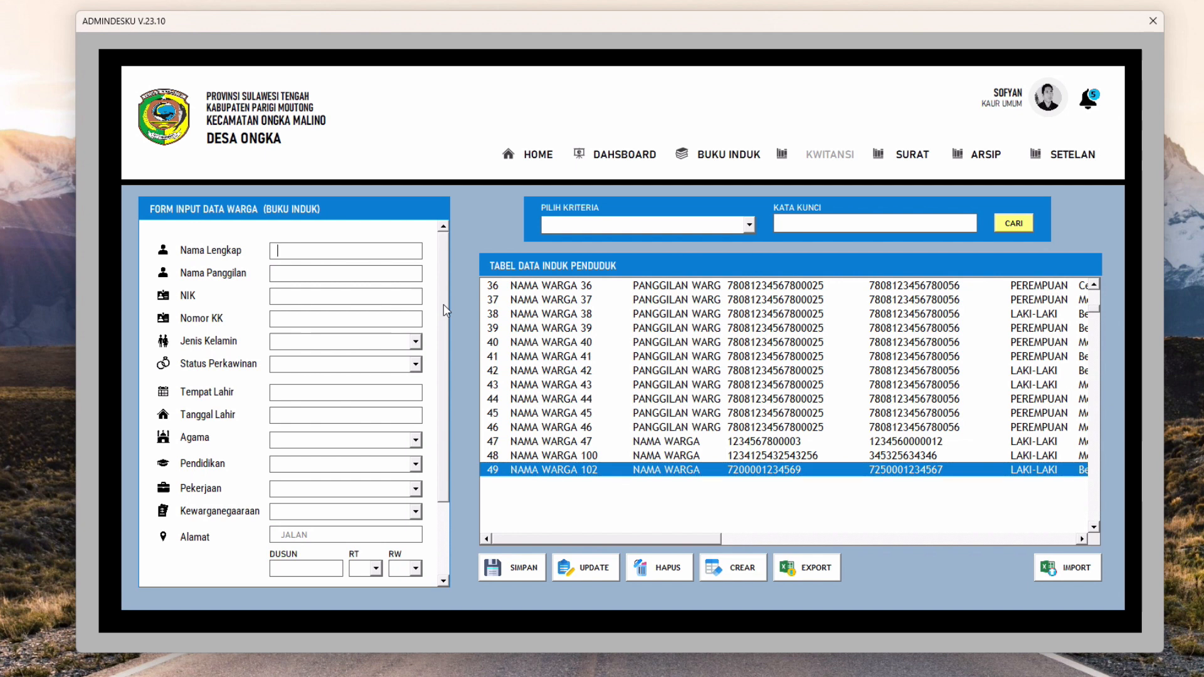
scroll(441, 386, down, 5)
drag(442, 394, 451, 289)
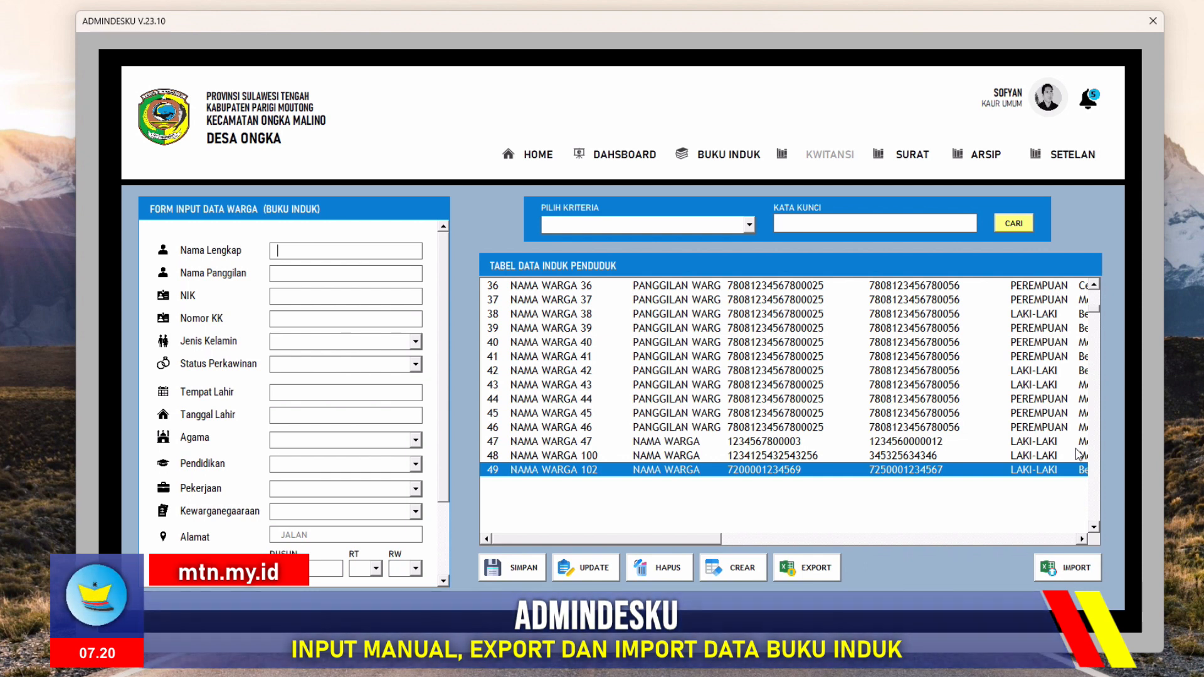
click(1096, 306)
drag(1095, 305, 1095, 314)
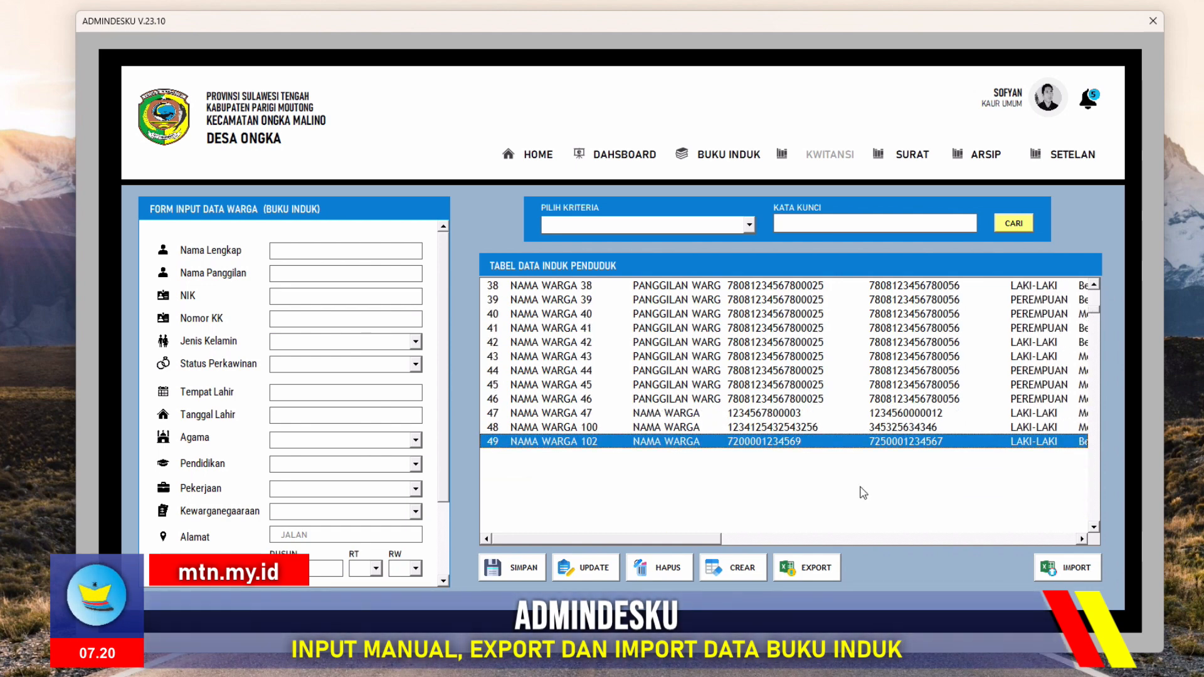
drag(699, 546, 666, 547)
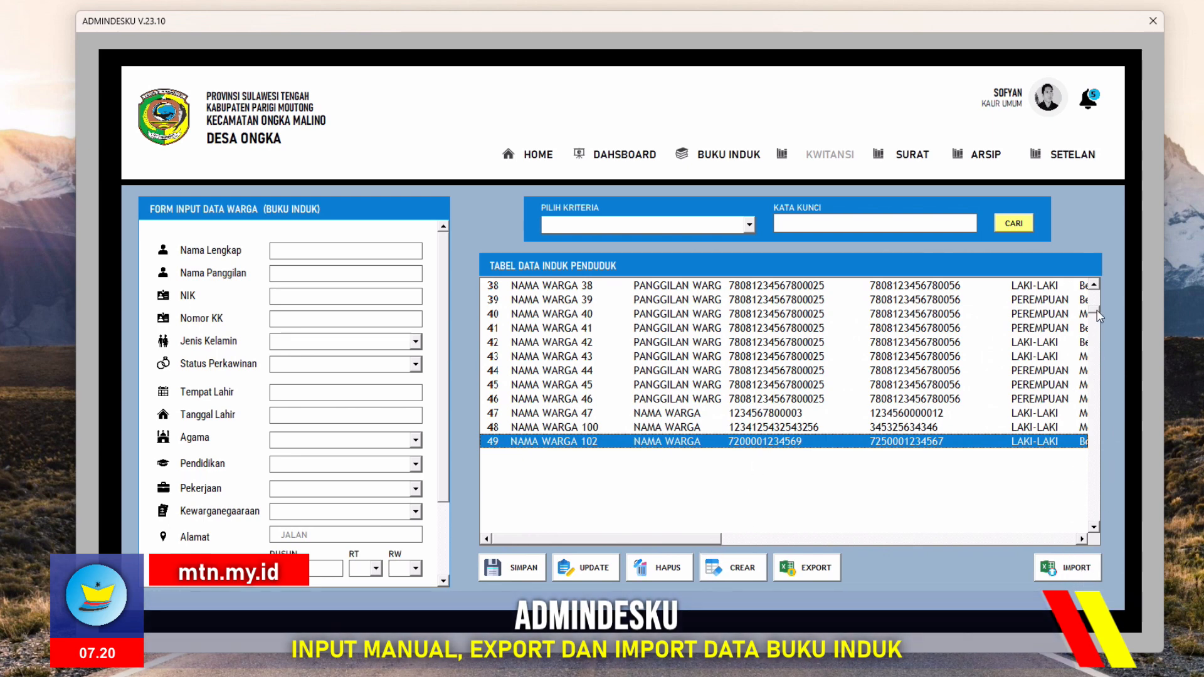
scroll(1100, 310, up, 12)
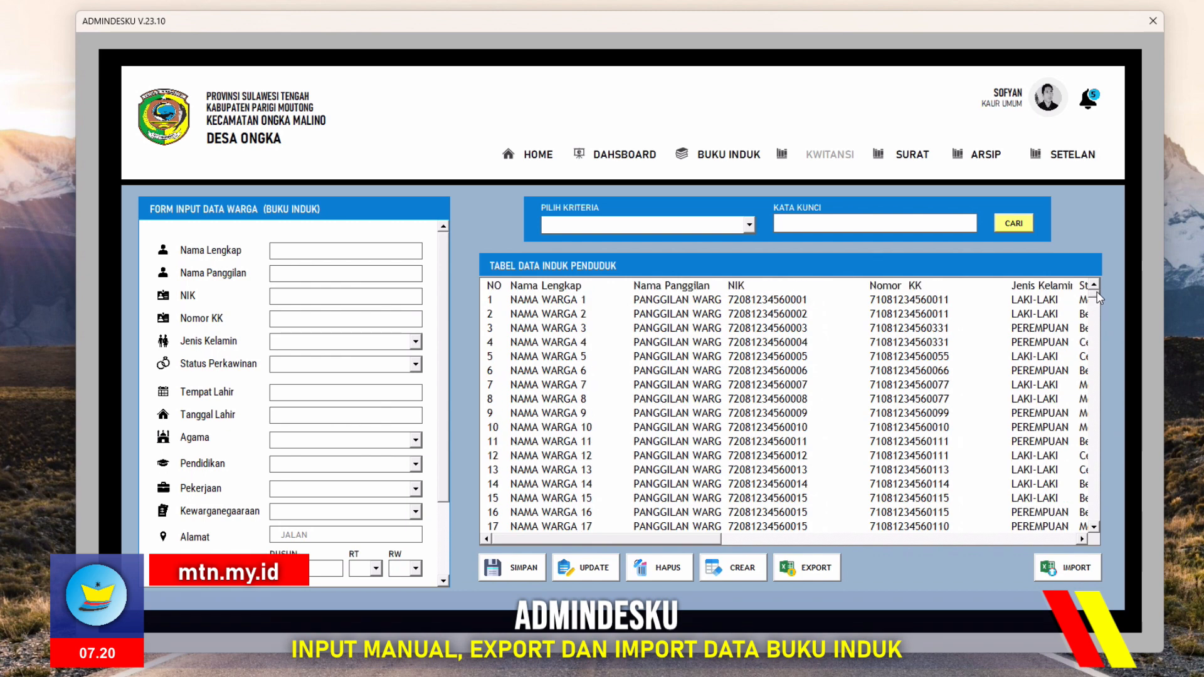
scroll(1099, 305, down, 10)
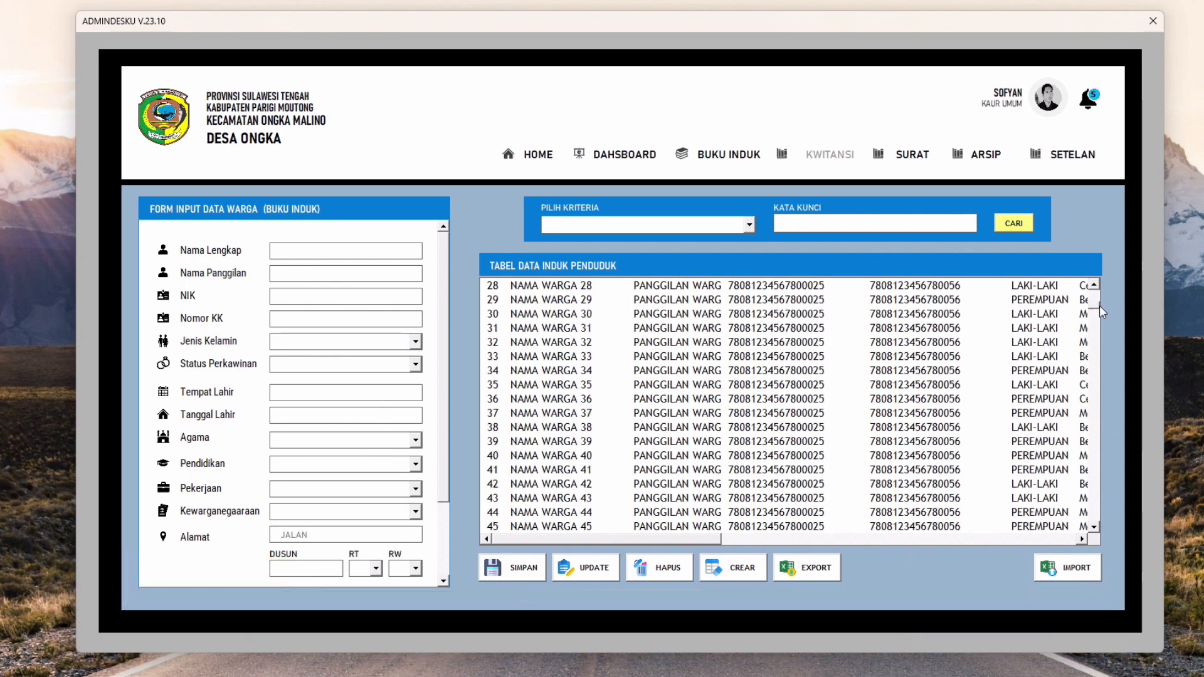
drag(1100, 307, 1099, 318)
click(1090, 285)
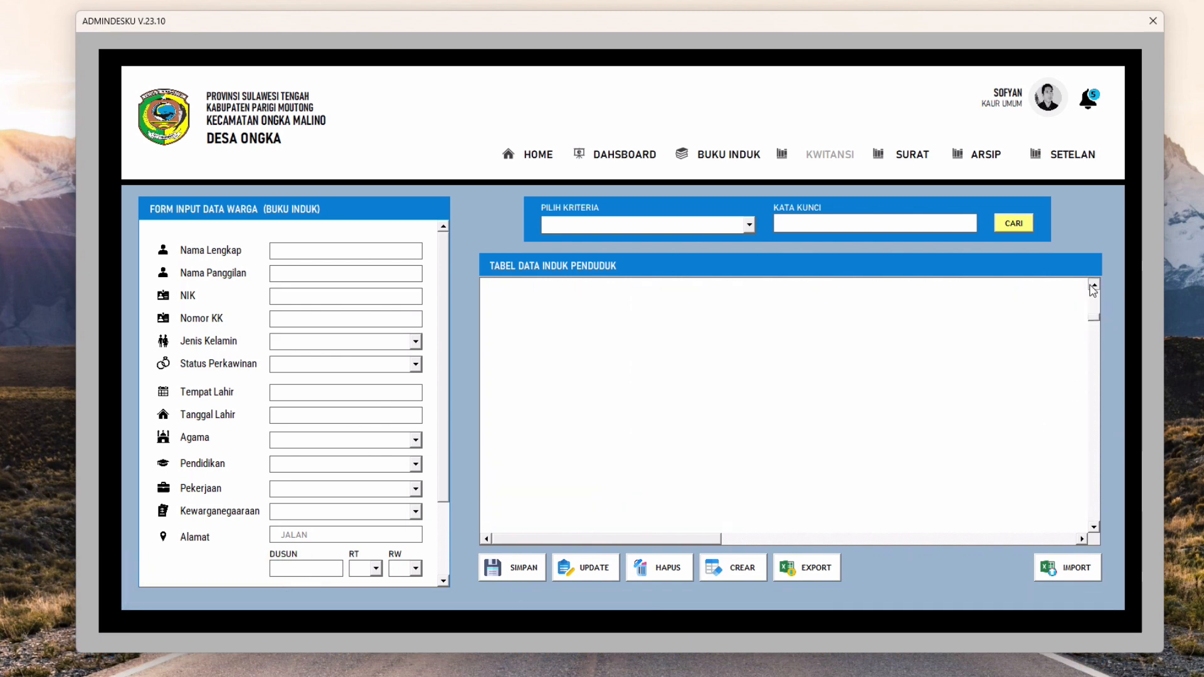
click(1090, 285)
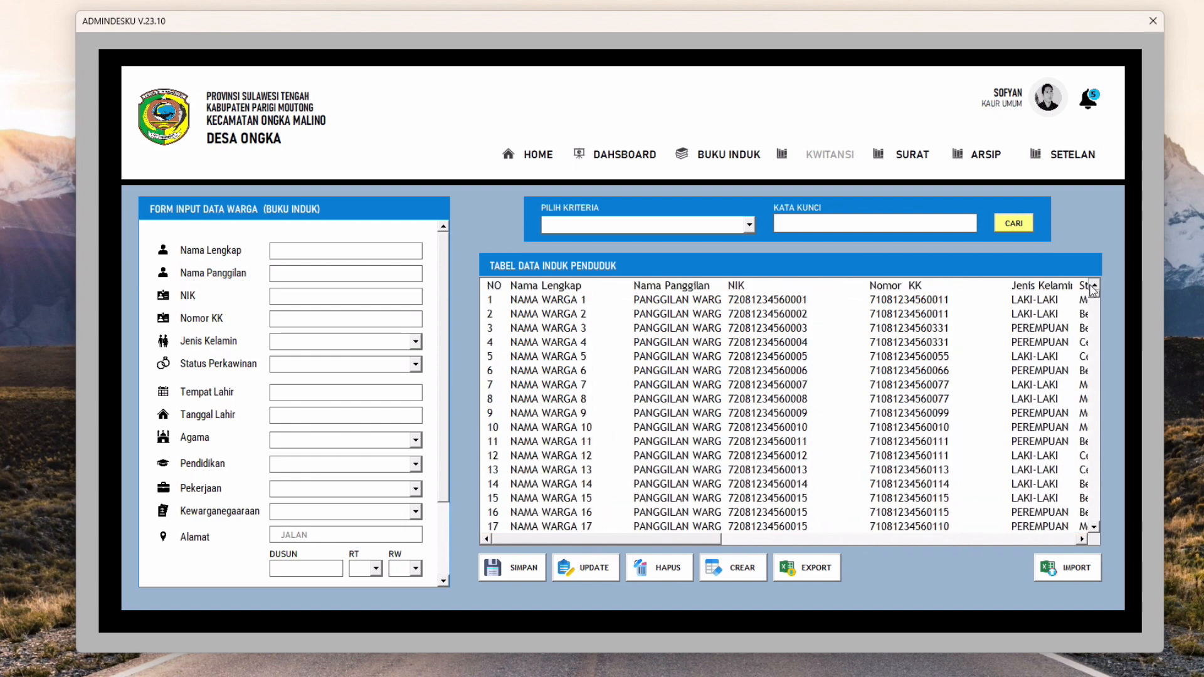
mouse_move(693, 540)
mouse_down()
mouse_move(1047, 557)
mouse_move(913, 535)
mouse_move(673, 539)
mouse_up()
drag(687, 539, 681, 563)
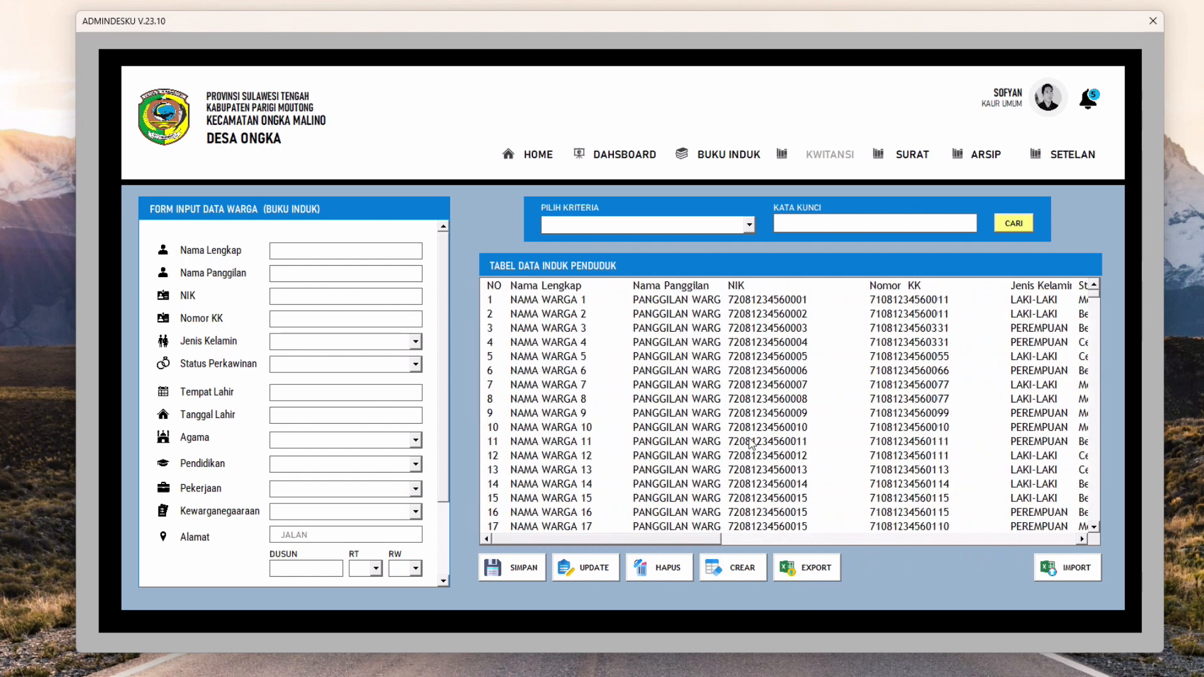
Export the resident table to Excel, confirm the export, and bring up the Downloads folder
click(515, 288)
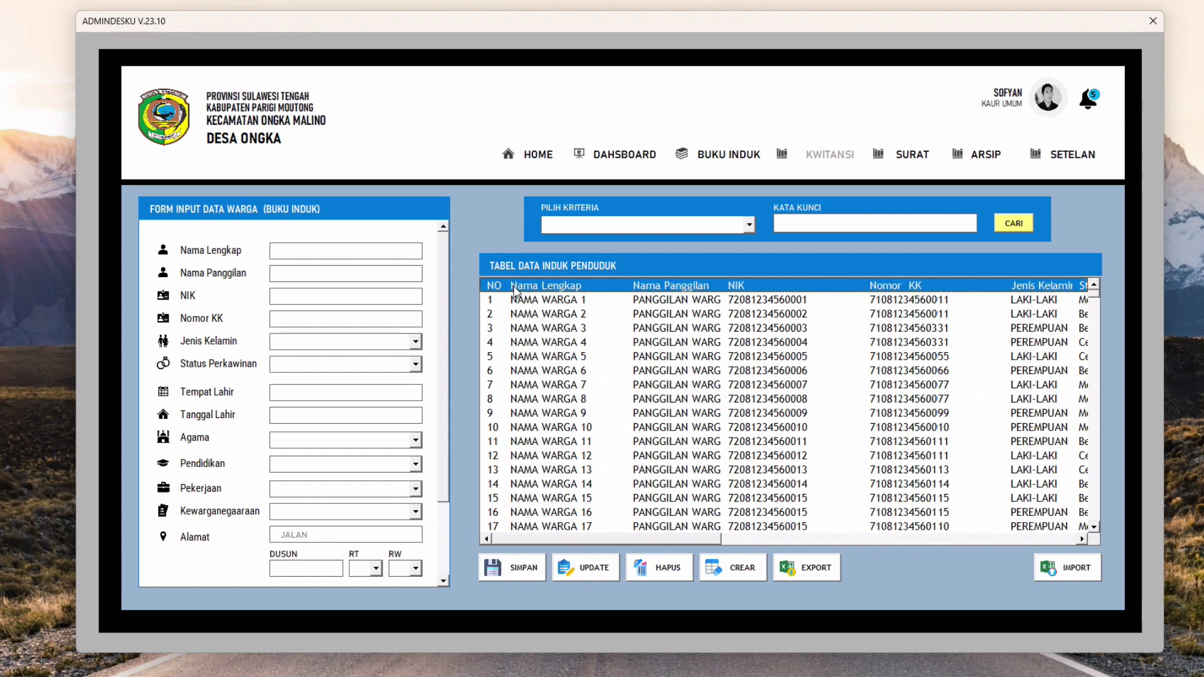
drag(691, 531, 729, 538)
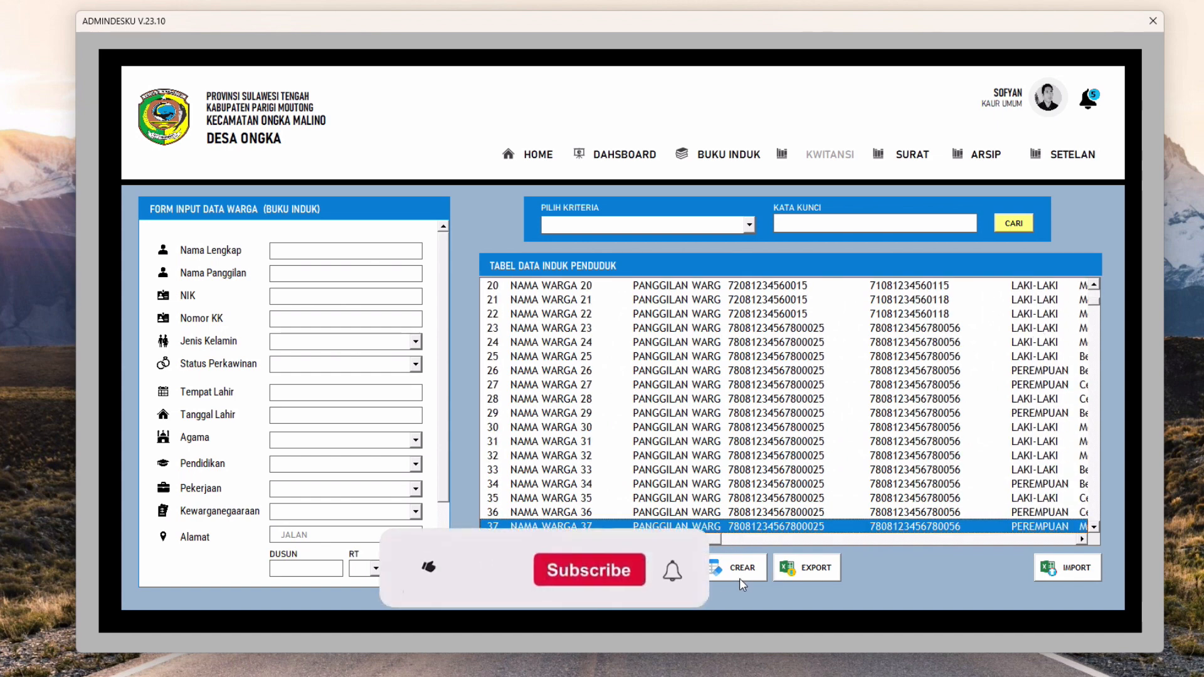
click(816, 572)
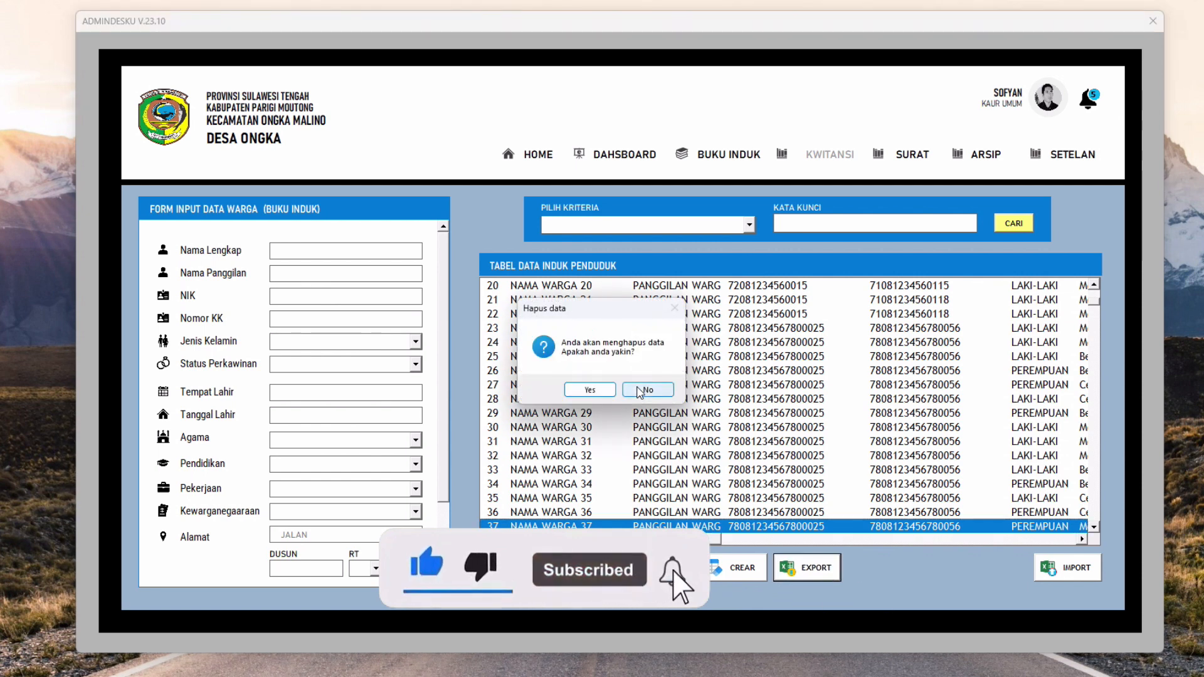
drag(569, 313, 595, 292)
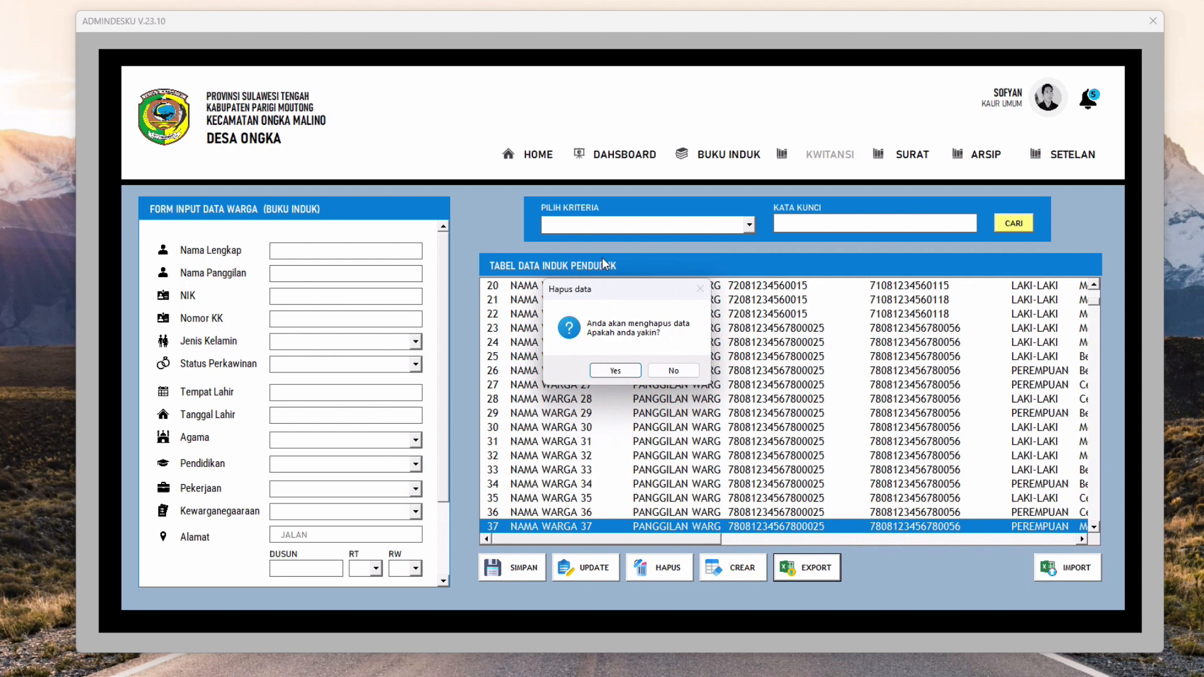
click(602, 370)
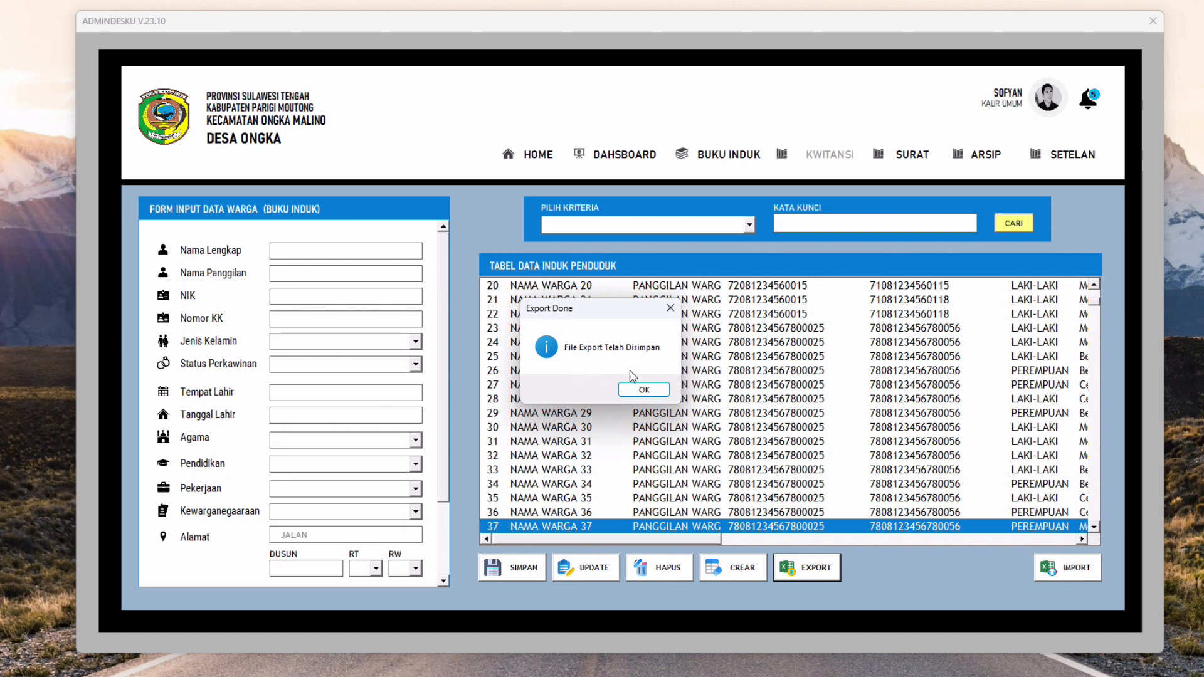
click(650, 391)
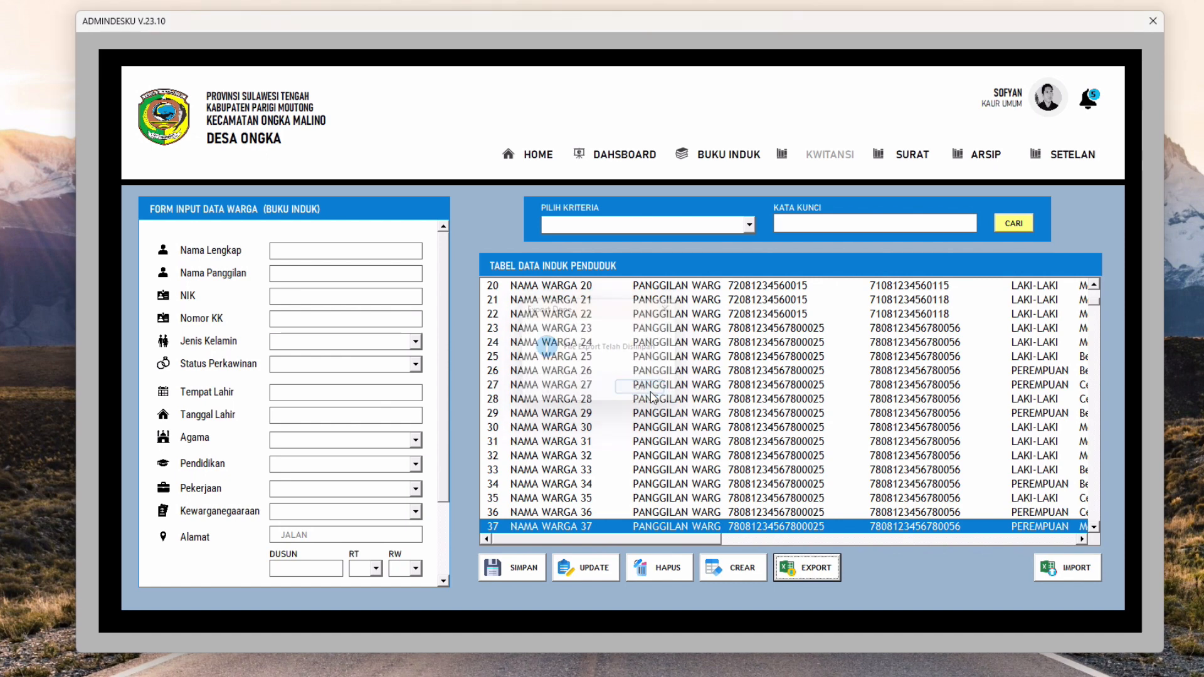
click(709, 676)
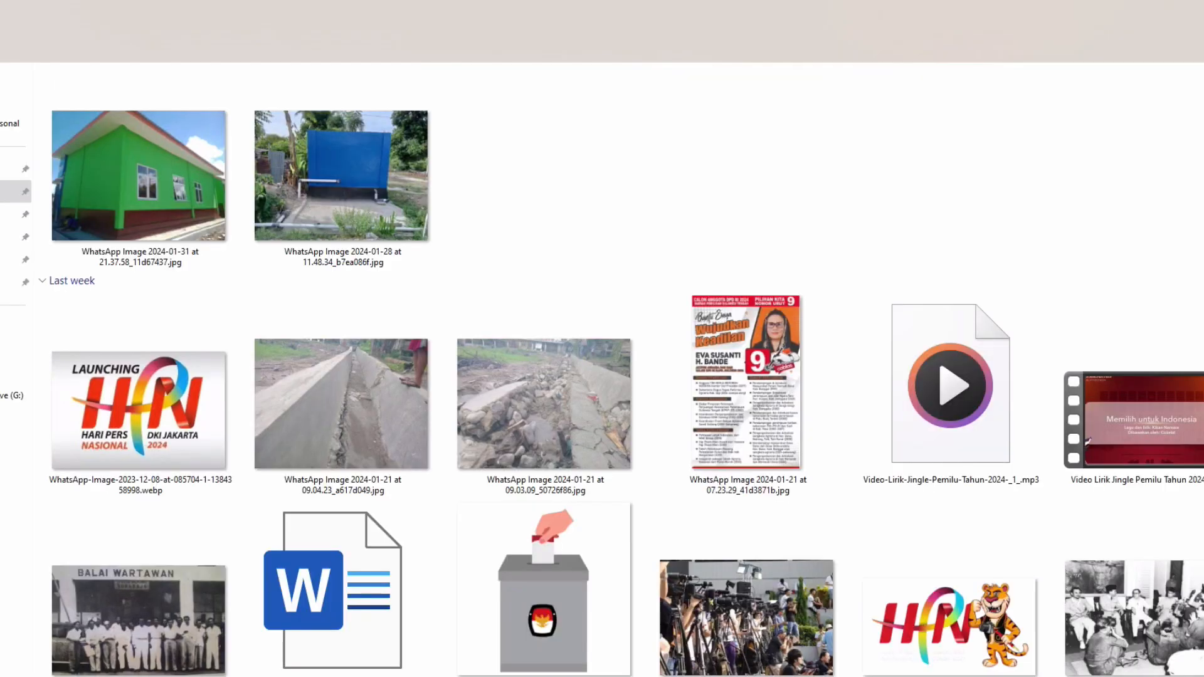
Delete the old ExportBUKU INDUK3.xlsx from the Downloads › BUKU INDUK folder
scroll(433, 245, up, 5)
double_click(774, 223)
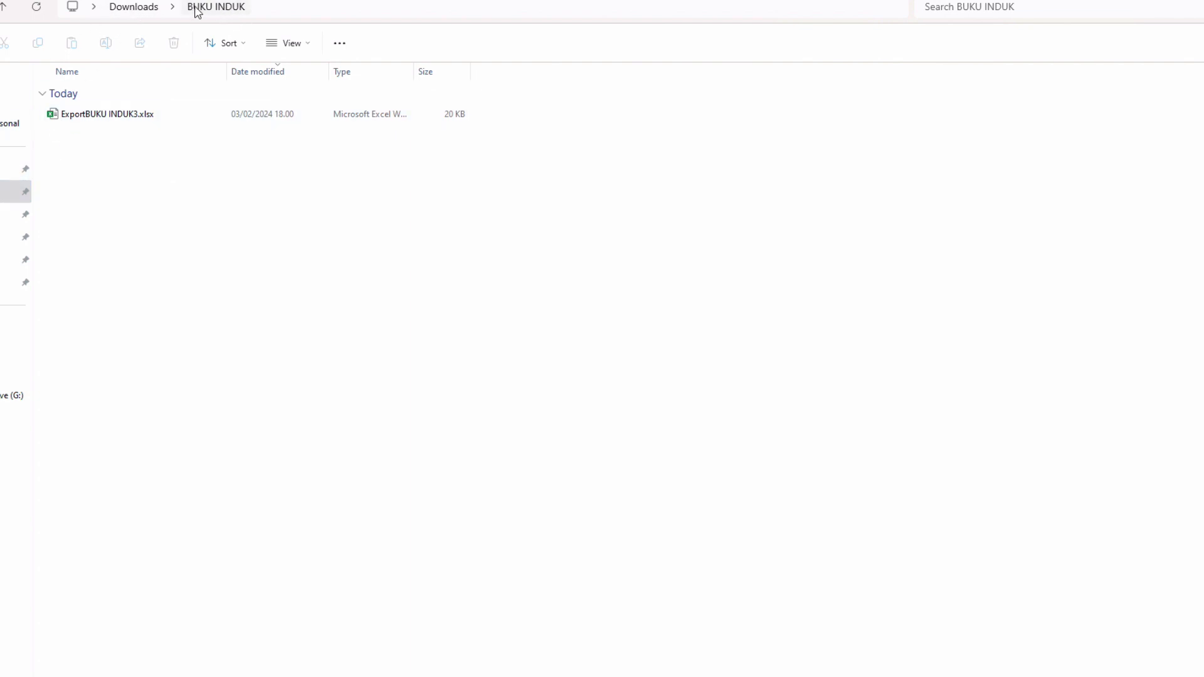
click(143, 123)
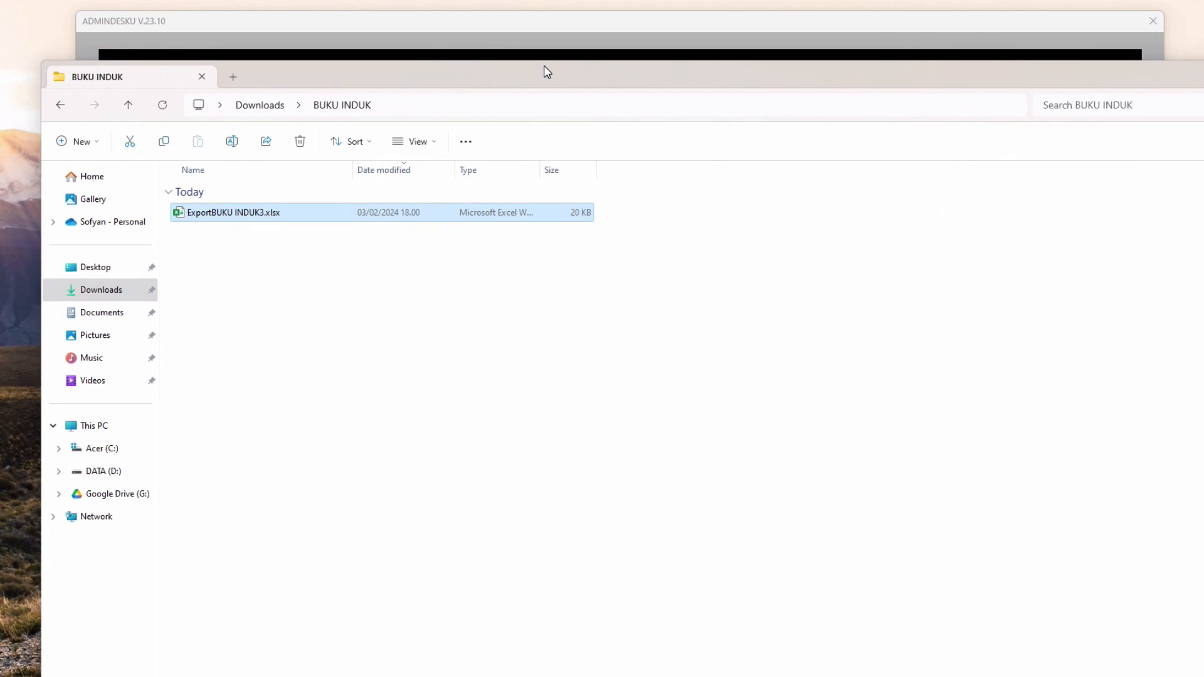
click(275, 230)
click(247, 222)
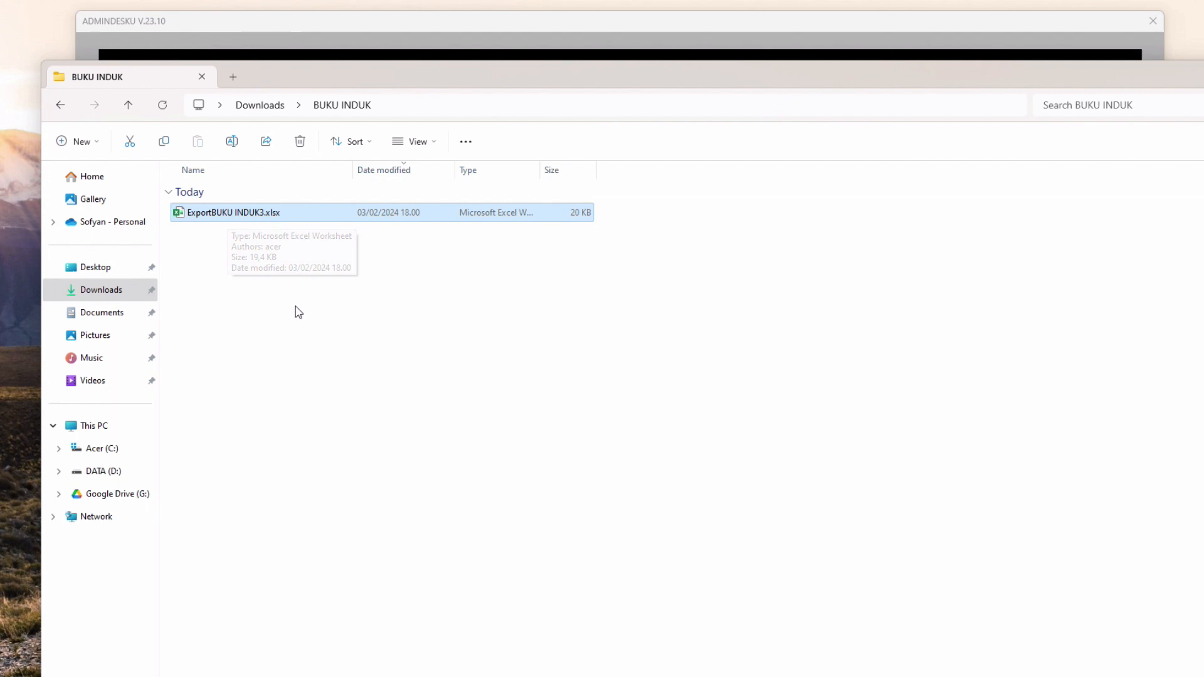
click(297, 302)
click(257, 215)
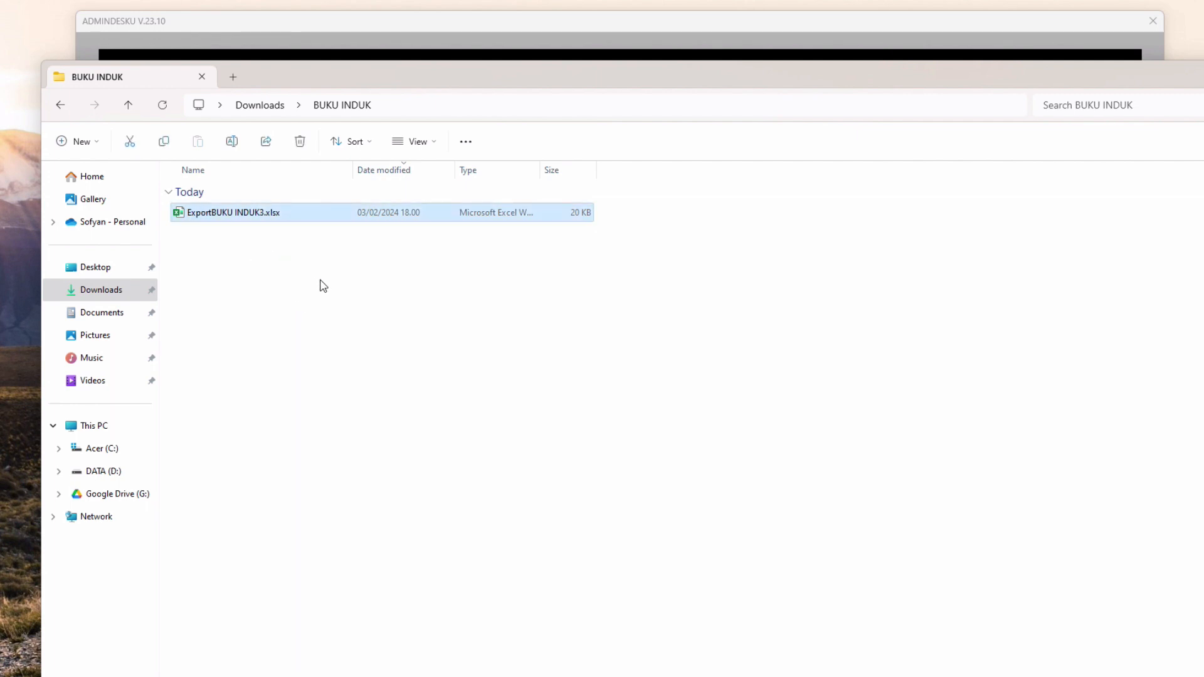
key(Delete)
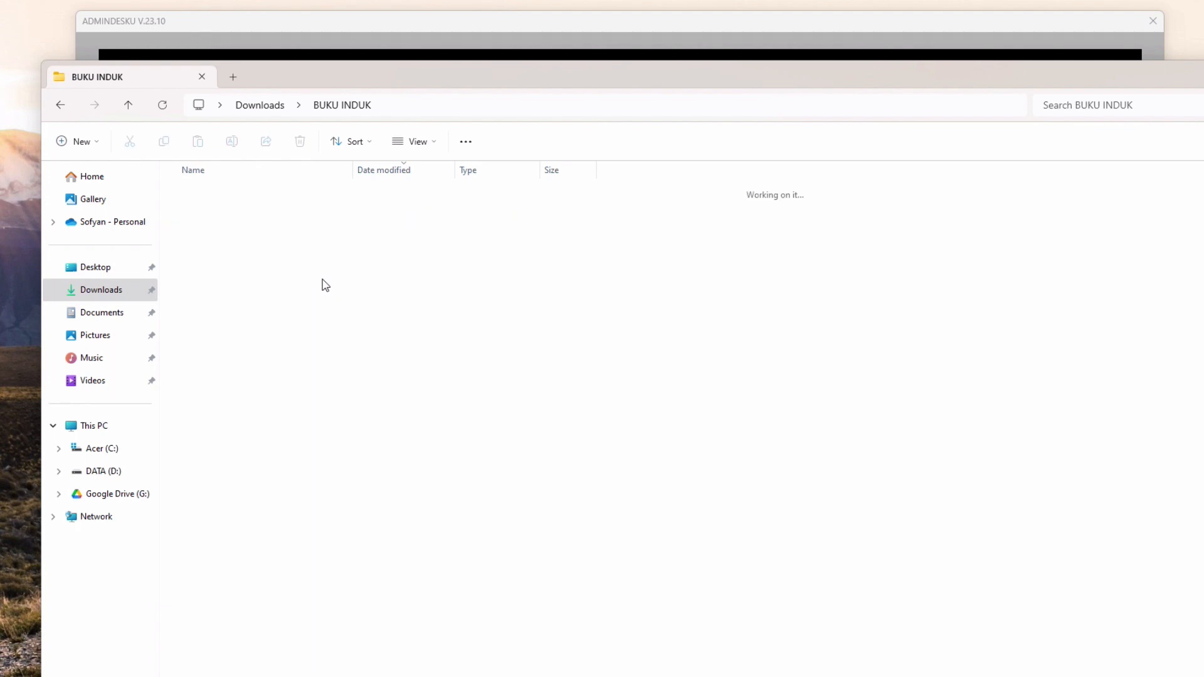
drag(1183, 75, 907, 156)
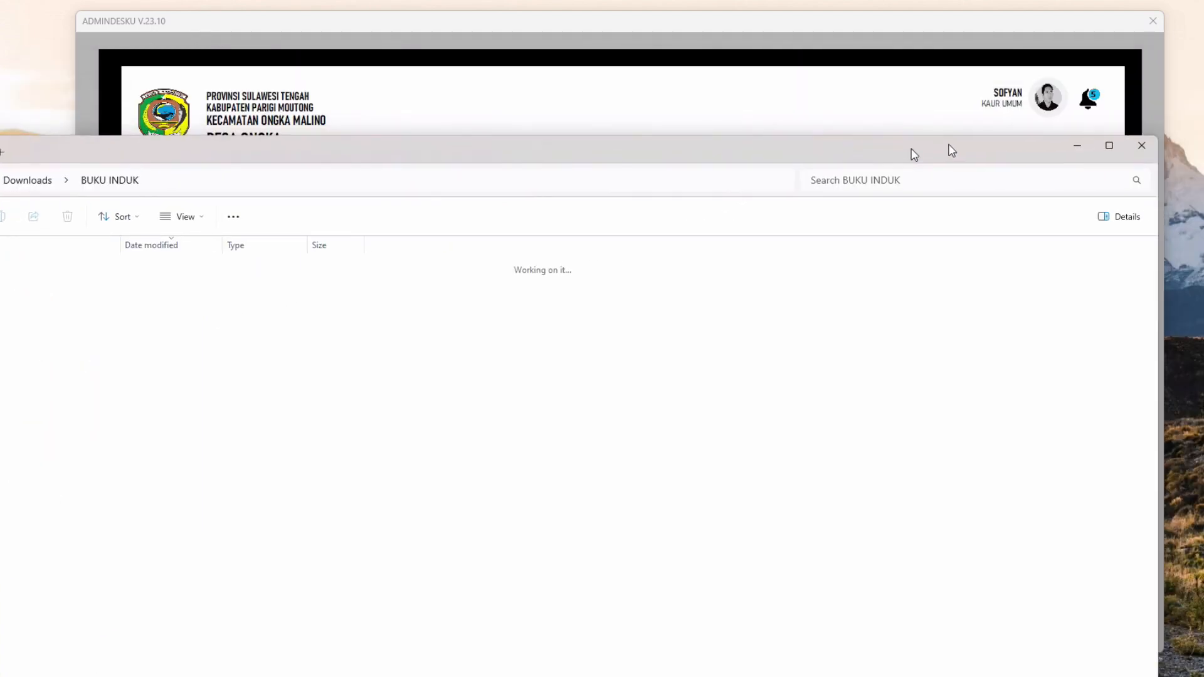
Re-export the resident table, confirming Yes and dismissing the File Export Telah Disimpan notice
click(1032, 152)
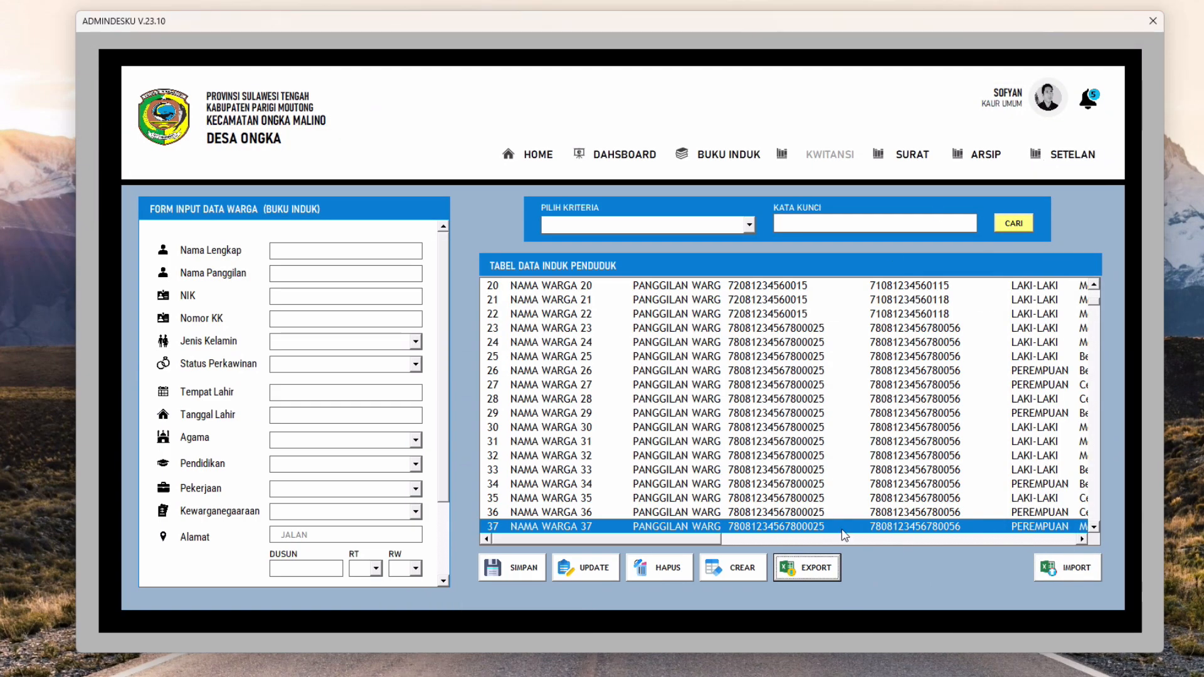
click(811, 572)
click(590, 390)
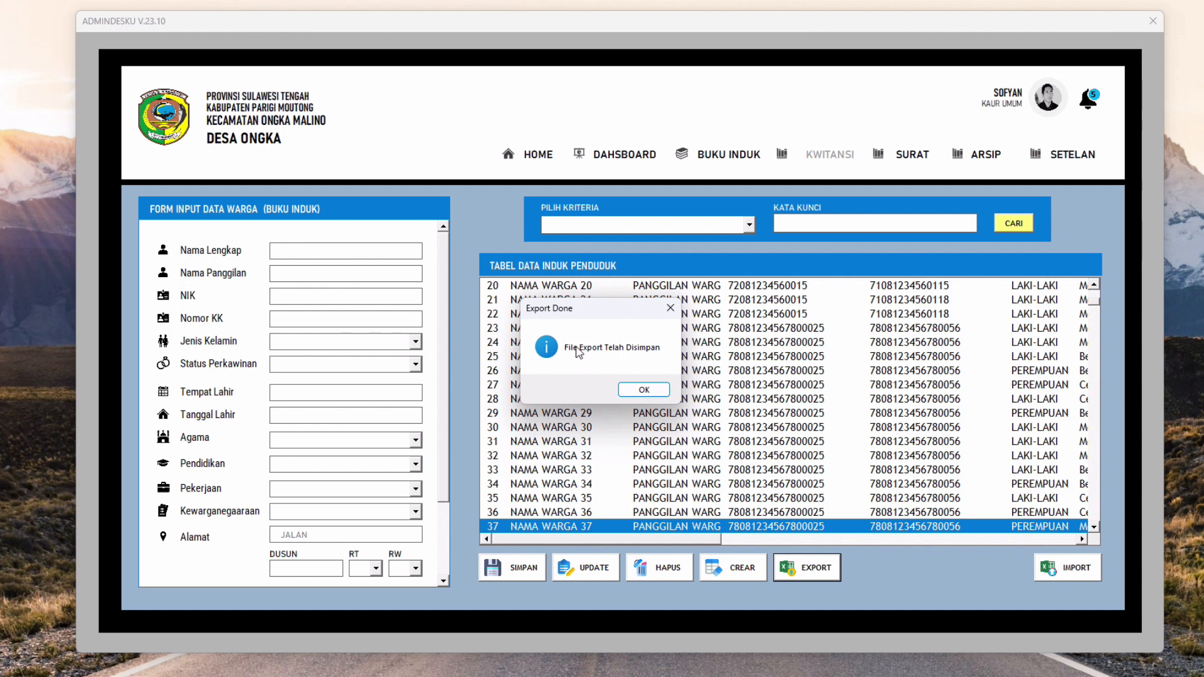
click(646, 392)
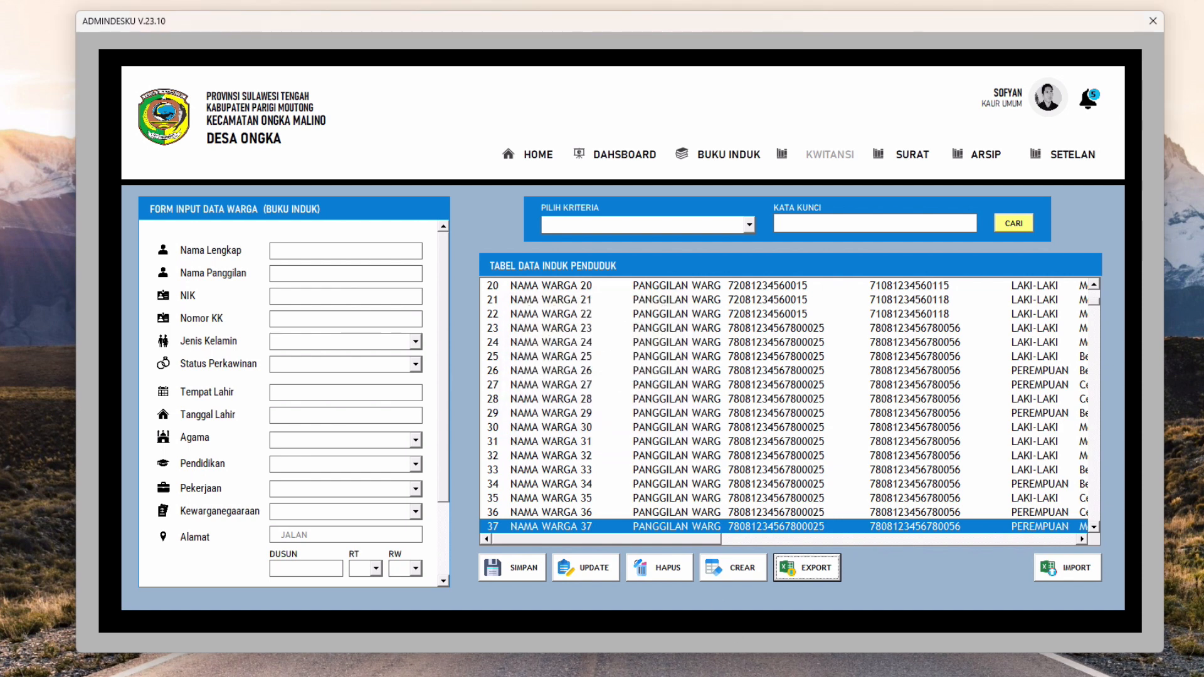
Open the new ExportBUKU INDUK4.xlsx from the BUKU INDUK folder in Excel
mouse_move(550, 676)
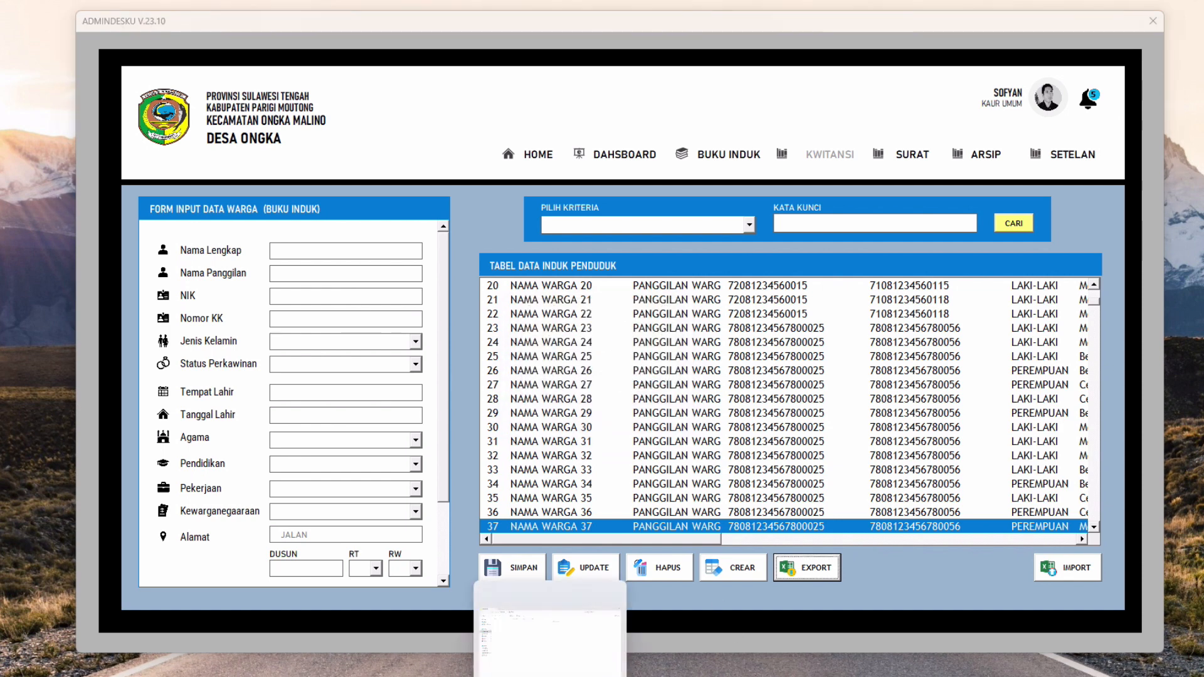
click(550, 630)
drag(443, 153, 688, 63)
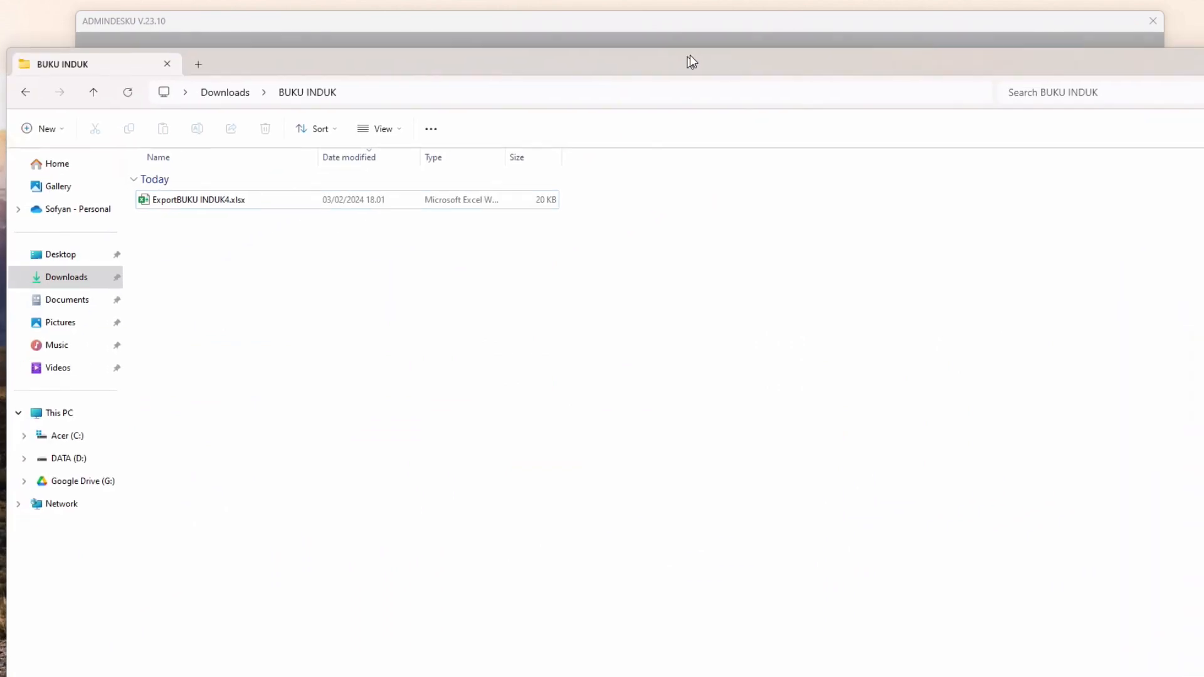
click(247, 199)
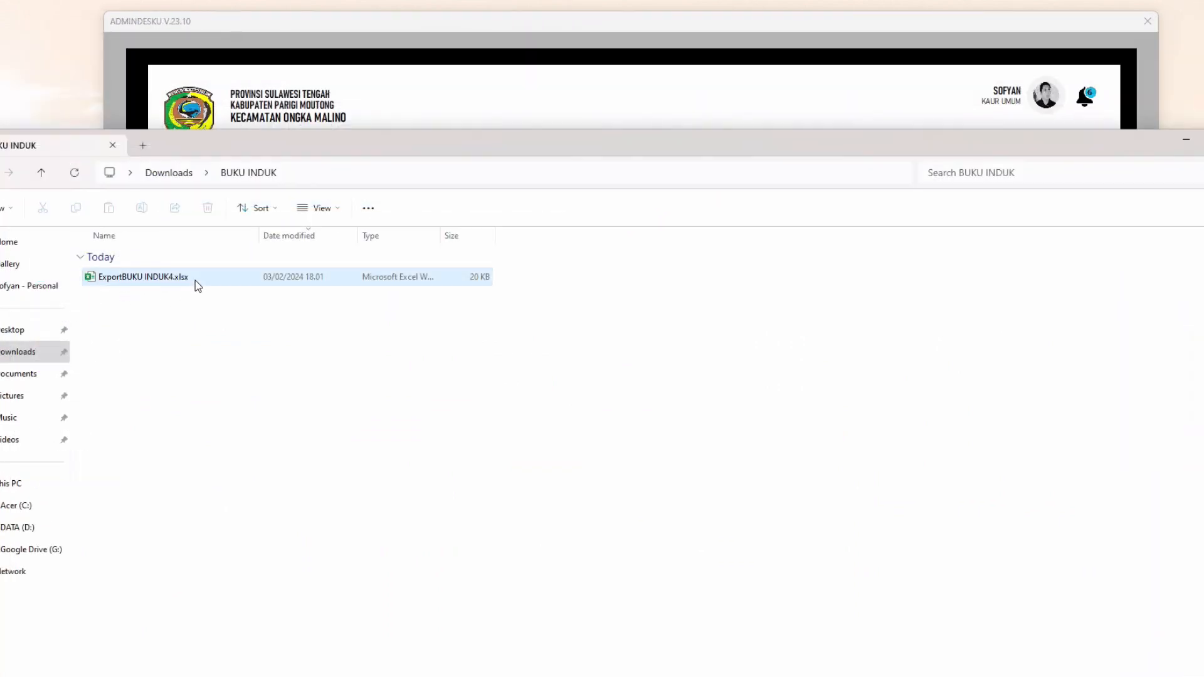
click(195, 281)
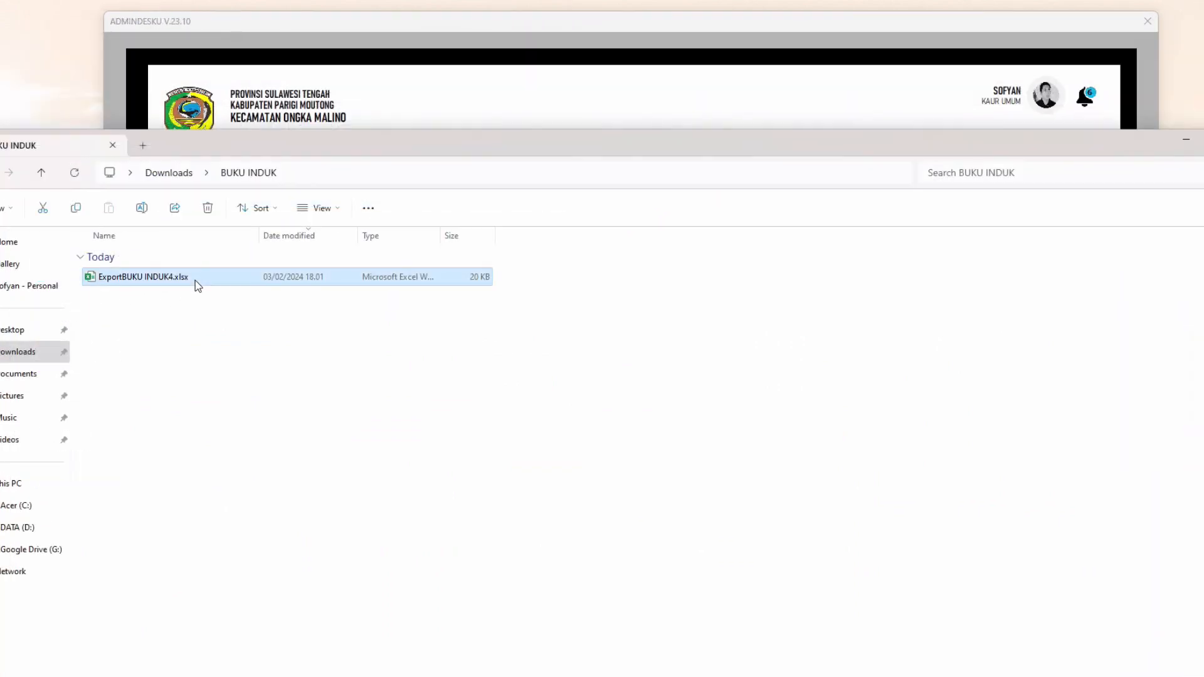
double_click(205, 277)
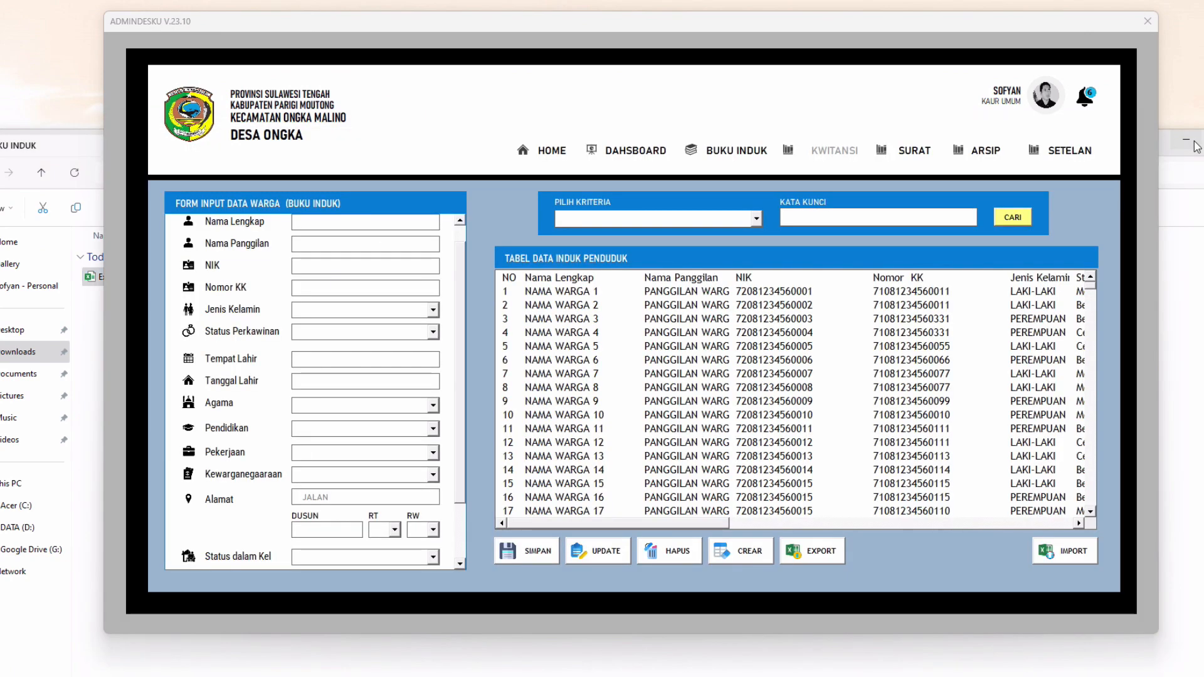
click(1197, 147)
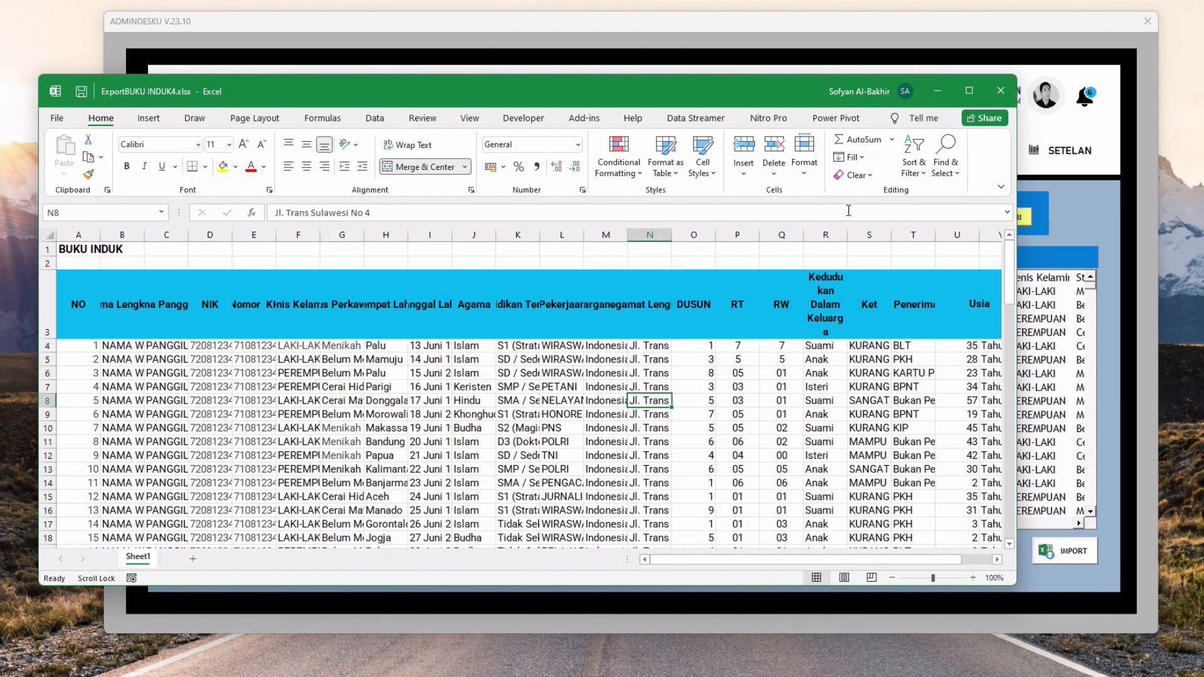
Maximize the exported workbook and compare its Ket, Penerima, NIK and name values with ADMINDESKU
click(969, 92)
click(756, 379)
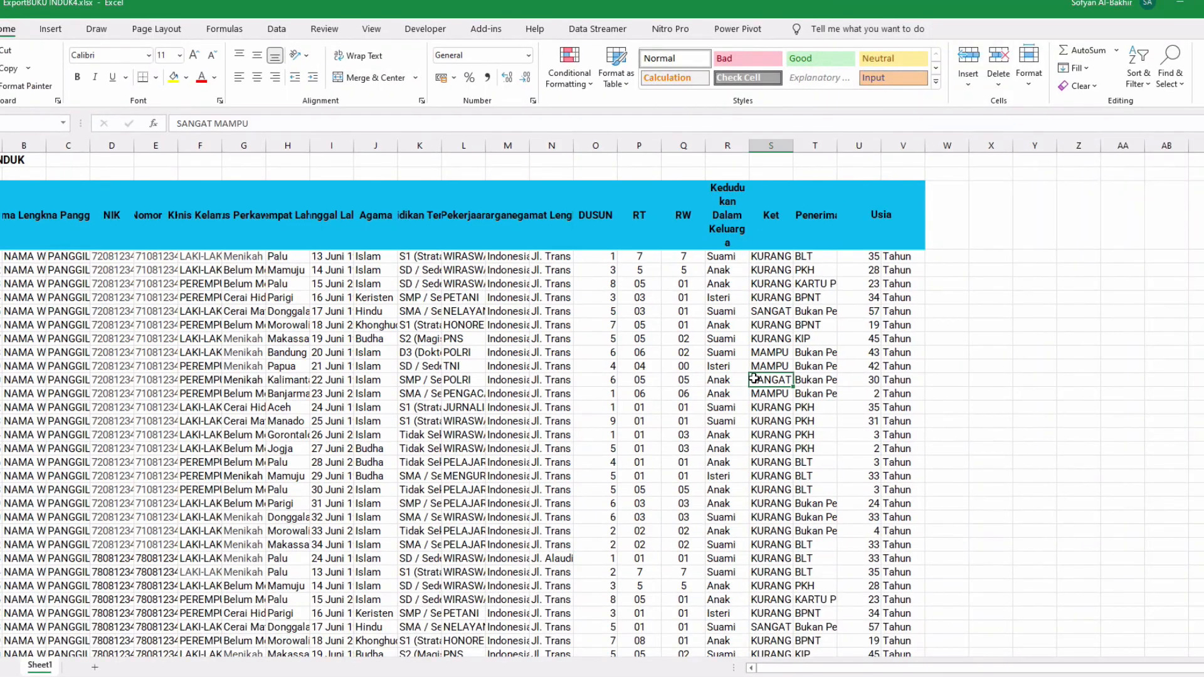
click(809, 516)
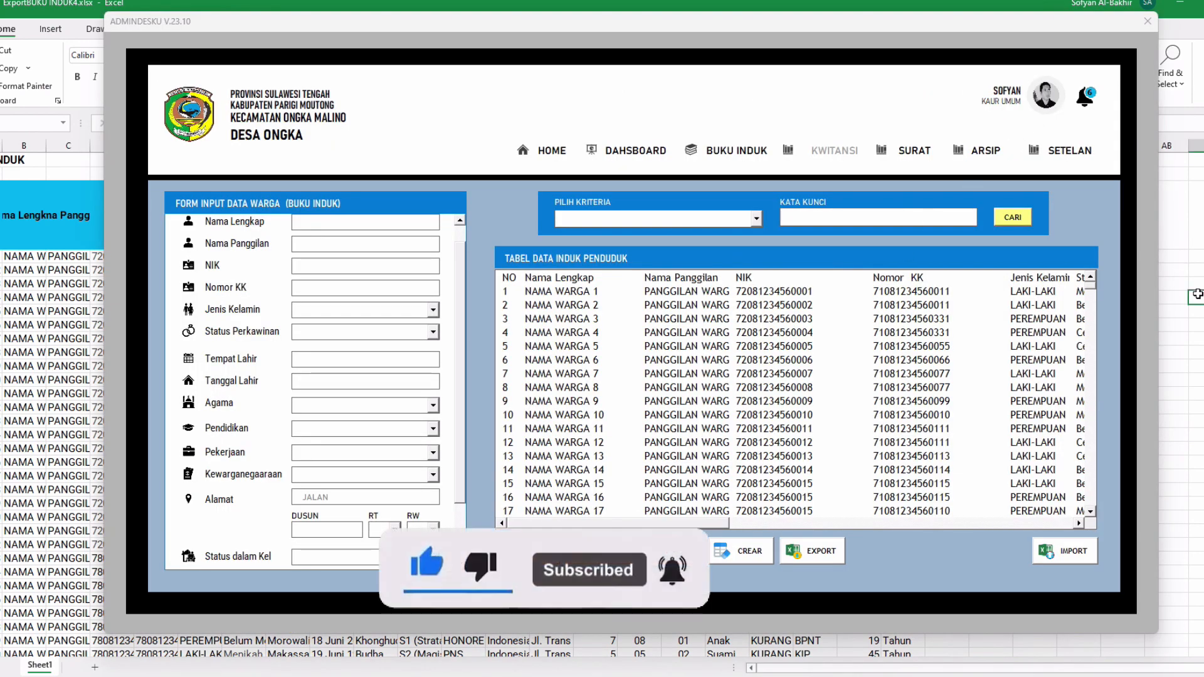
drag(1091, 23, 1142, 25)
click(95, 315)
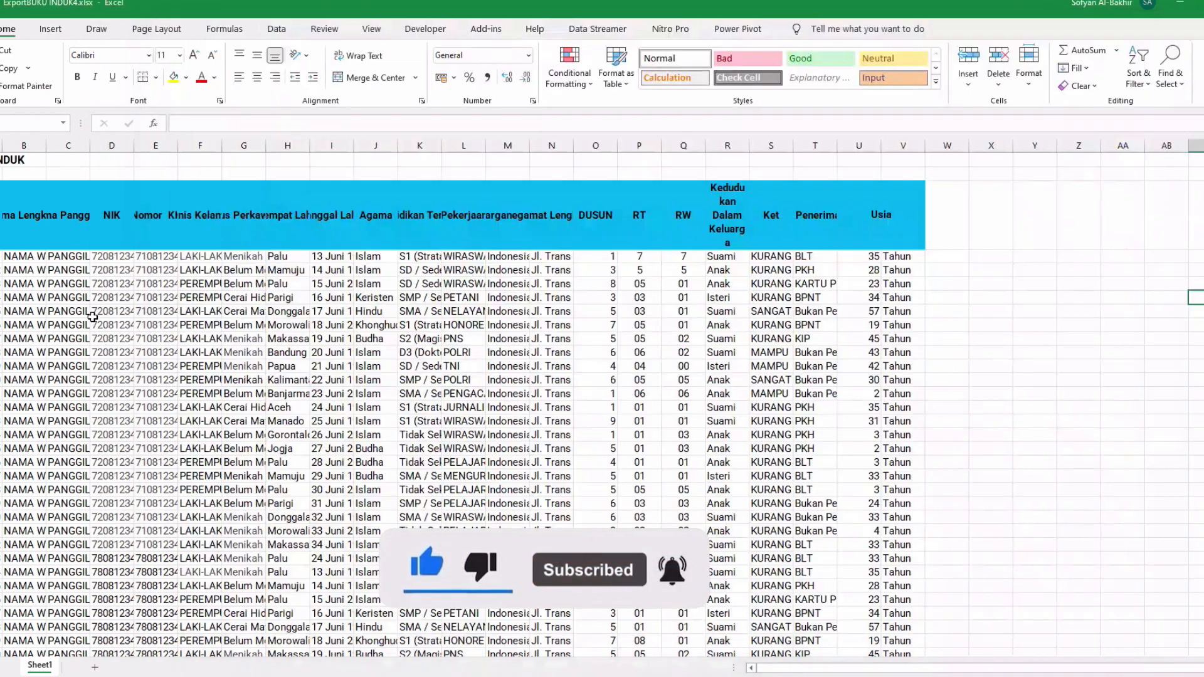
click(37, 275)
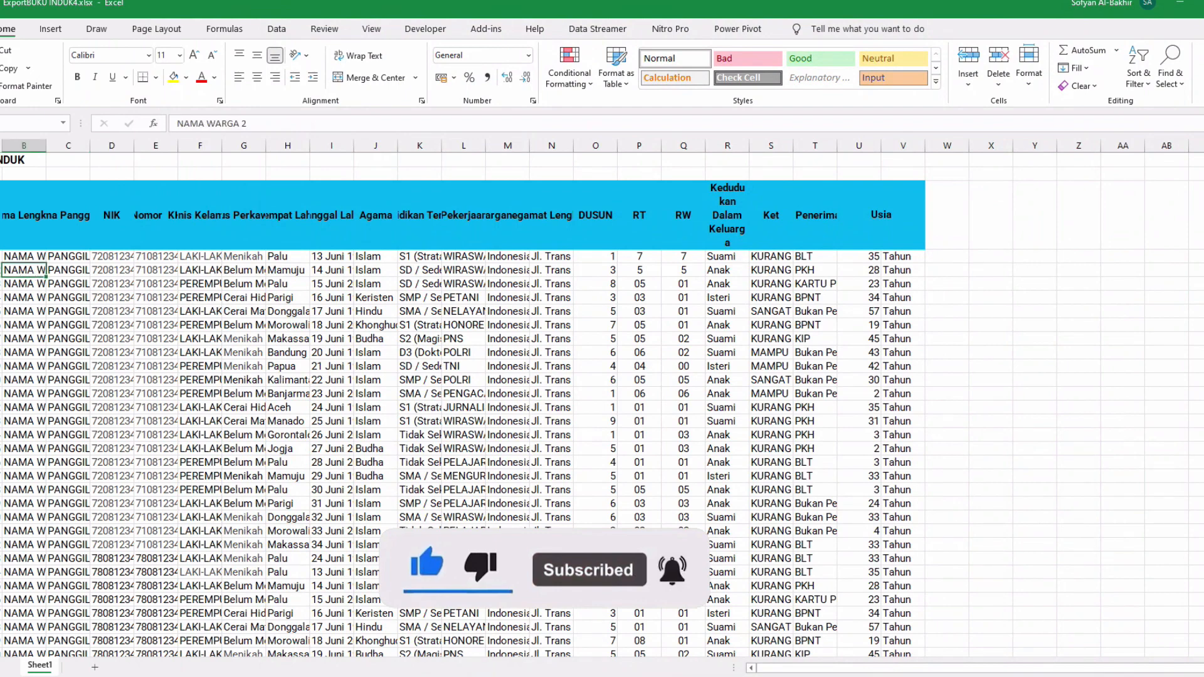
click(1, 257)
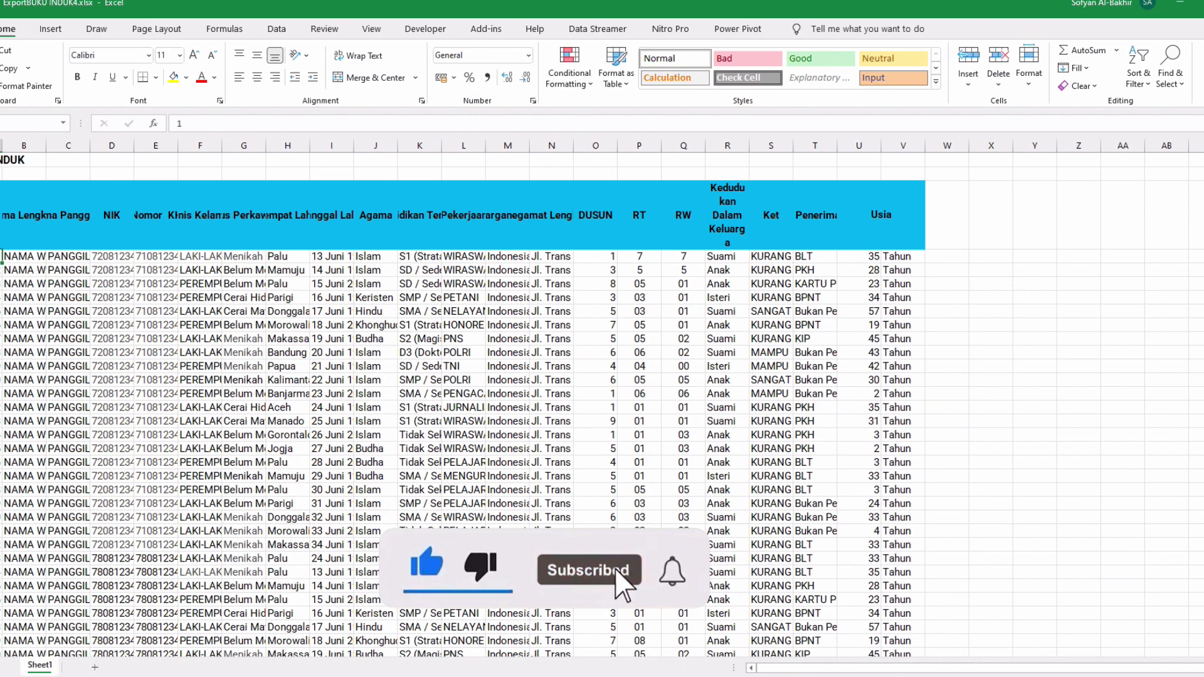
click(10, 285)
click(7, 231)
click(1, 231)
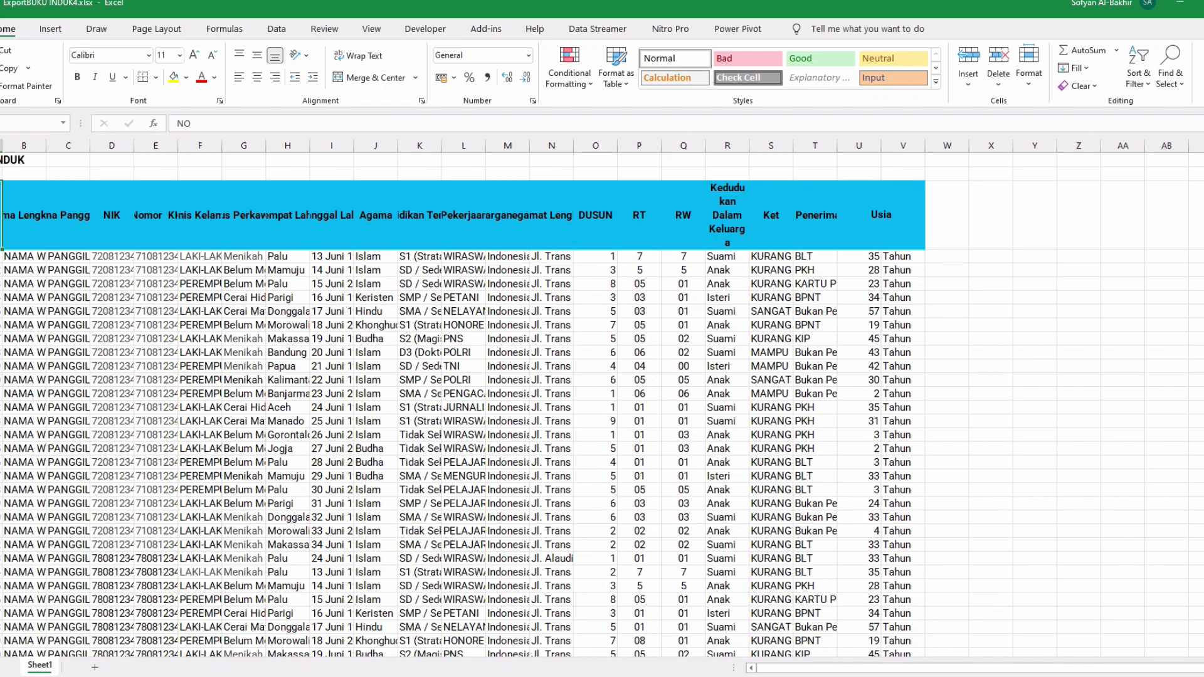
click(419, 367)
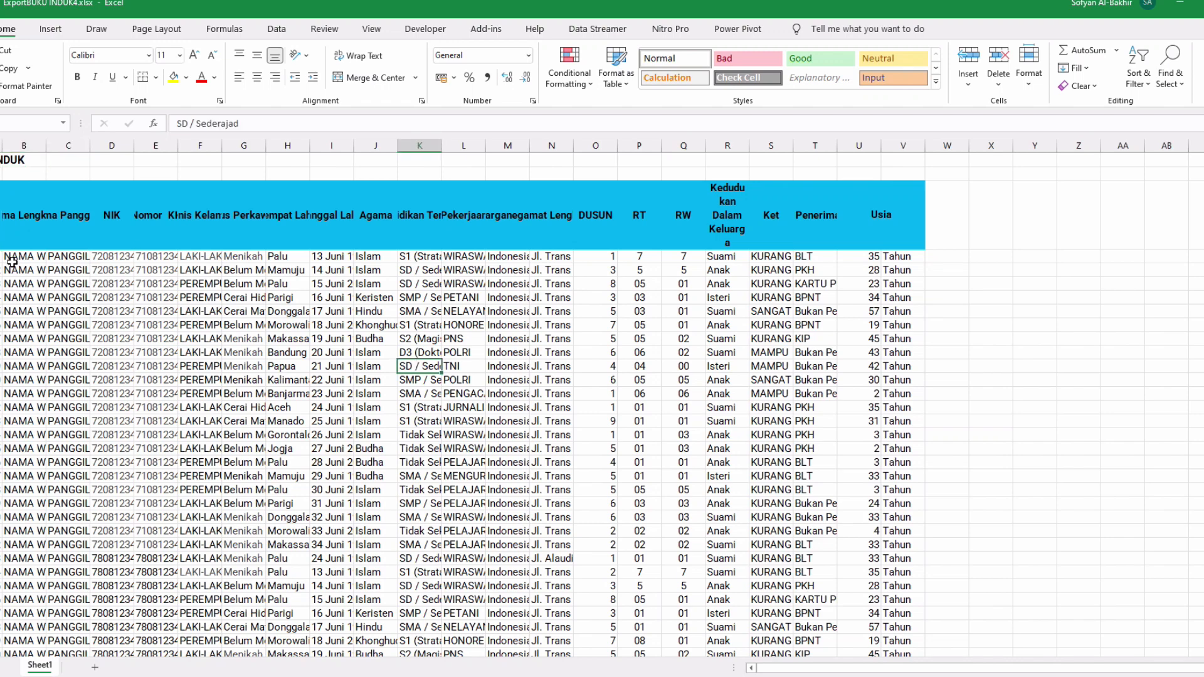
Narrow the NO column A, then compare the NIK and row 8 entries with ADMINDESKU
click(25, 219)
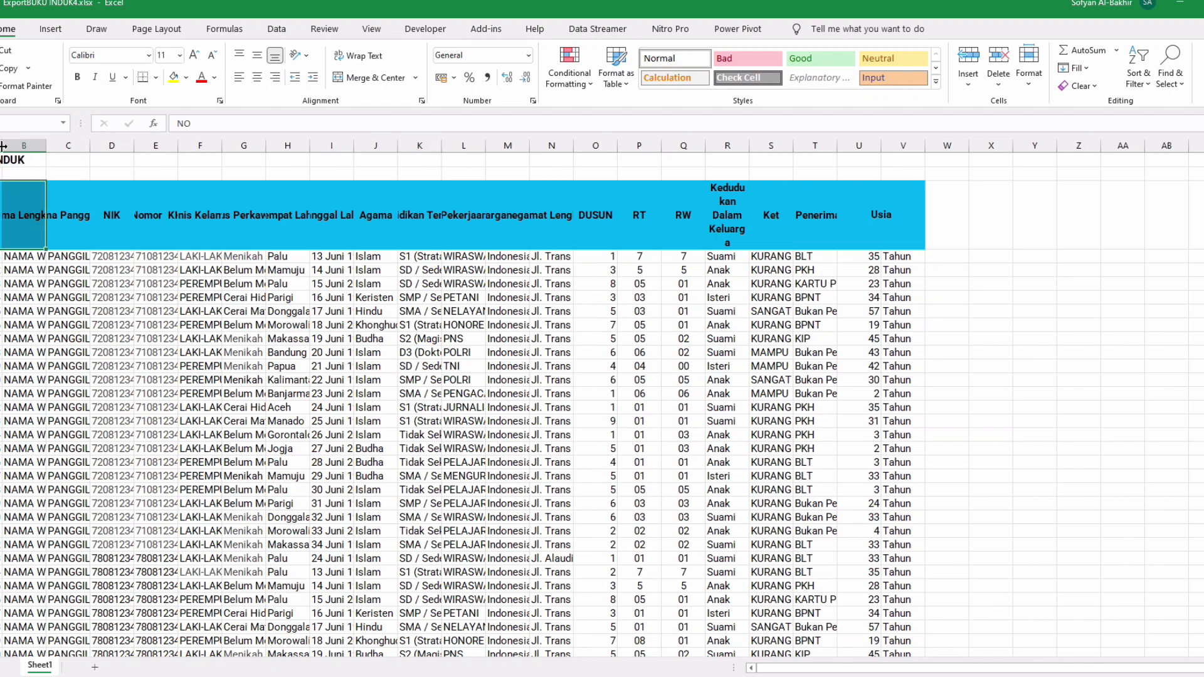
drag(3, 146, 0, 145)
click(28, 283)
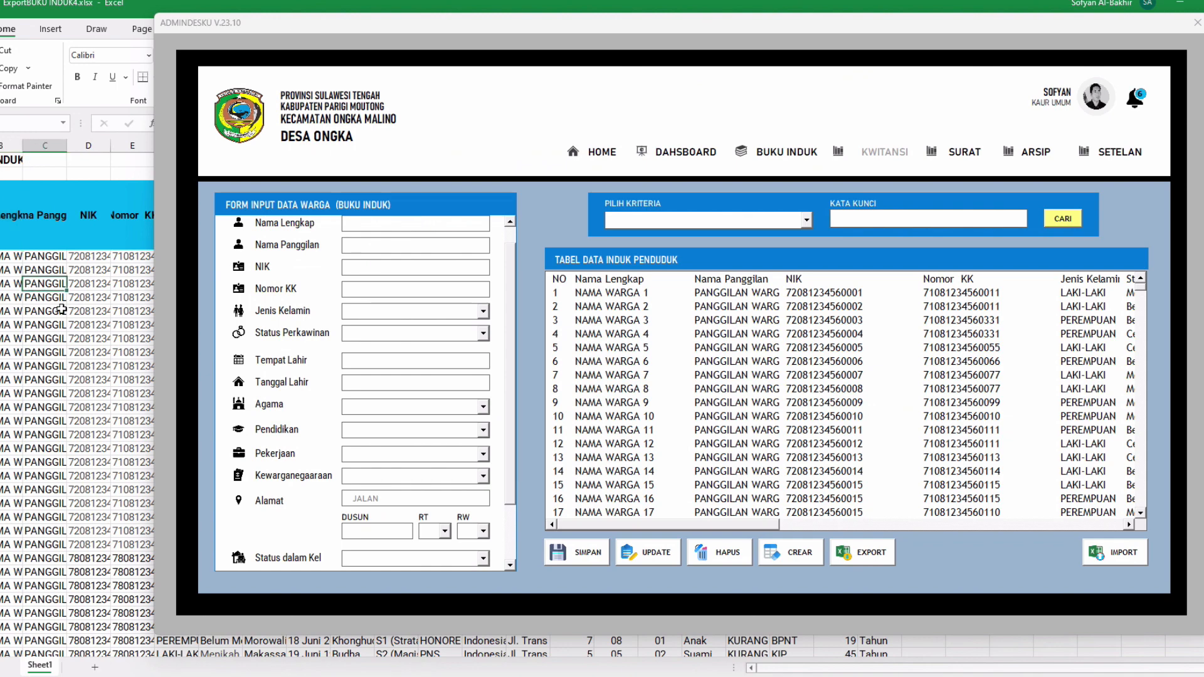
click(70, 226)
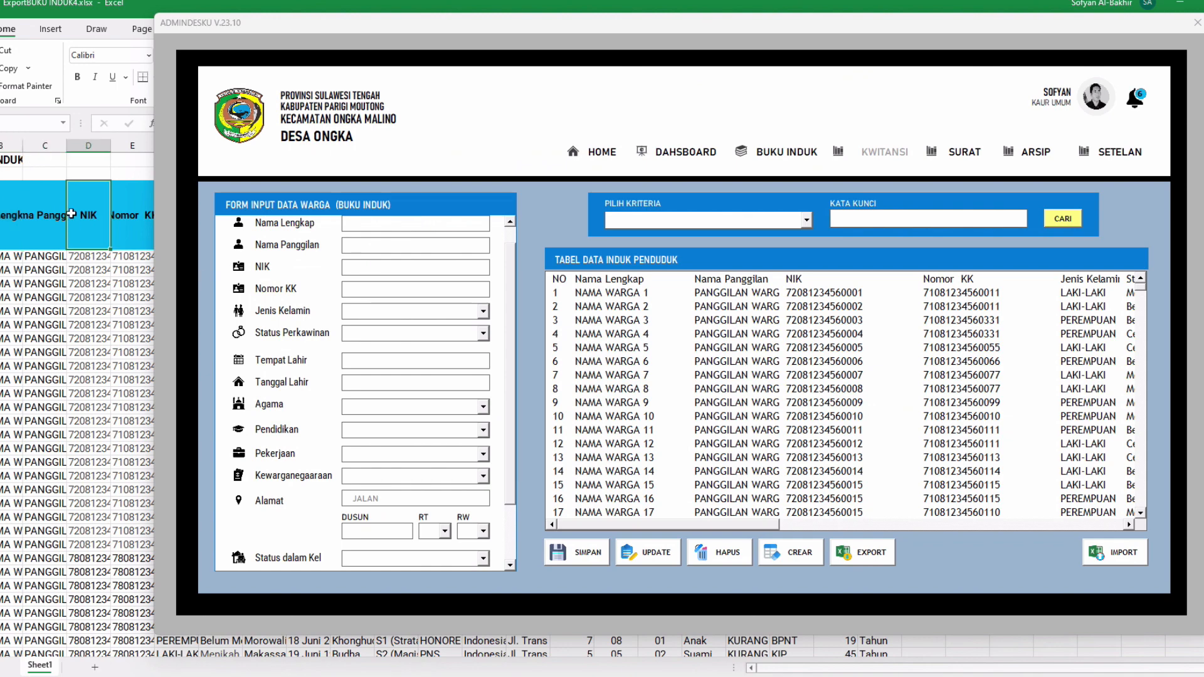
drag(920, 22, 964, 51)
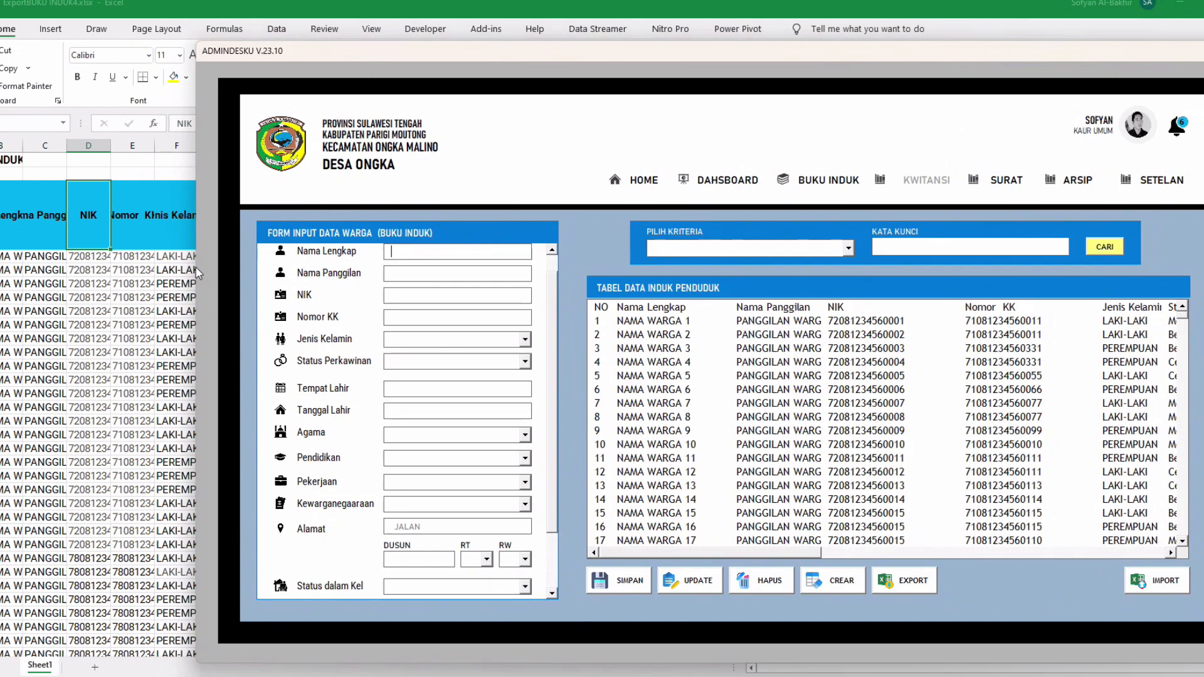
click(162, 284)
drag(389, 351, 6, 352)
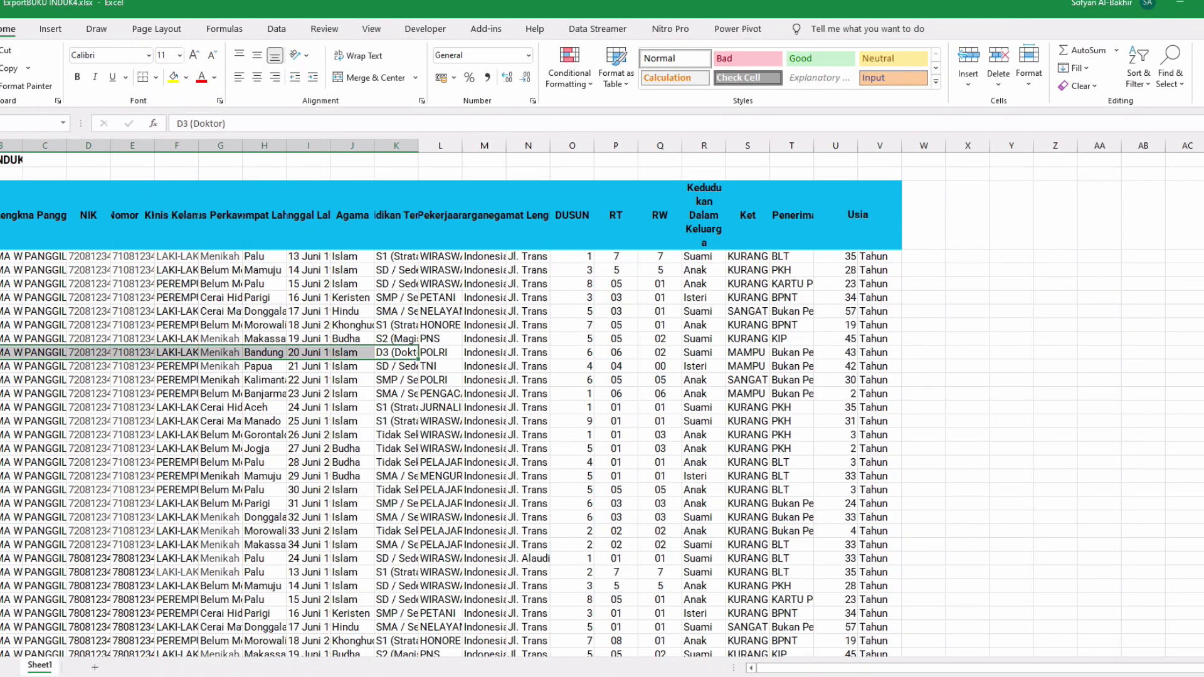
click(288, 338)
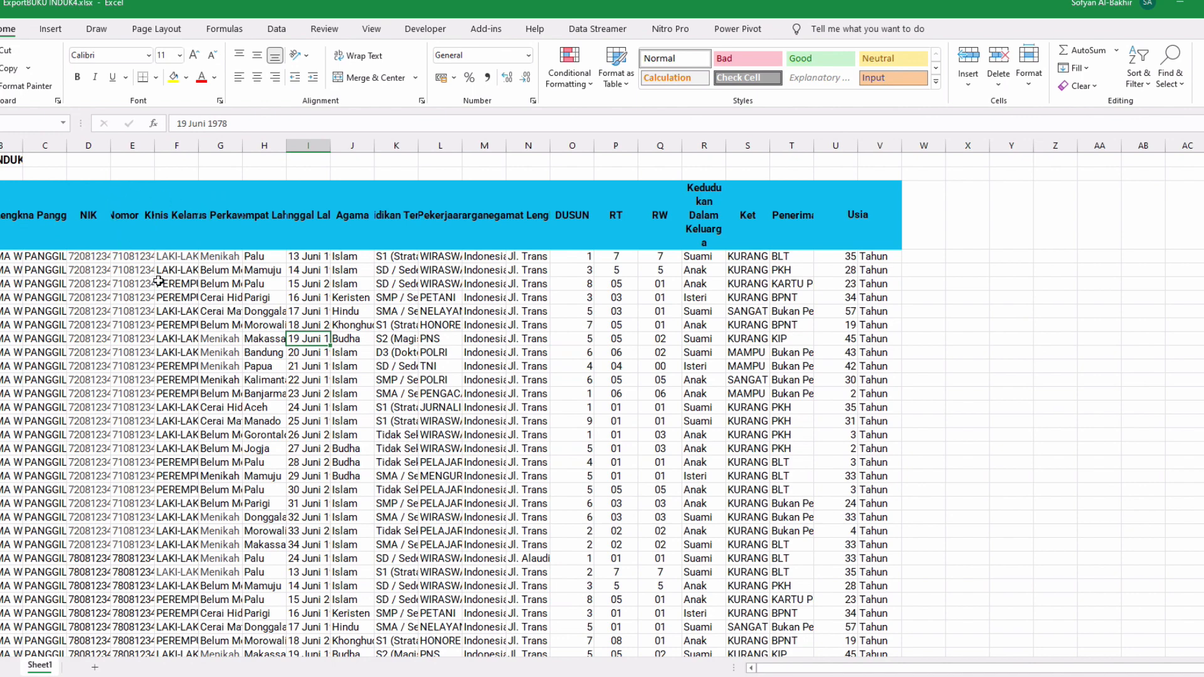
Check the name headers and the TNI and RW 01 entries, then select the title rows and header row
click(50, 239)
key(Left)
click(438, 361)
click(646, 419)
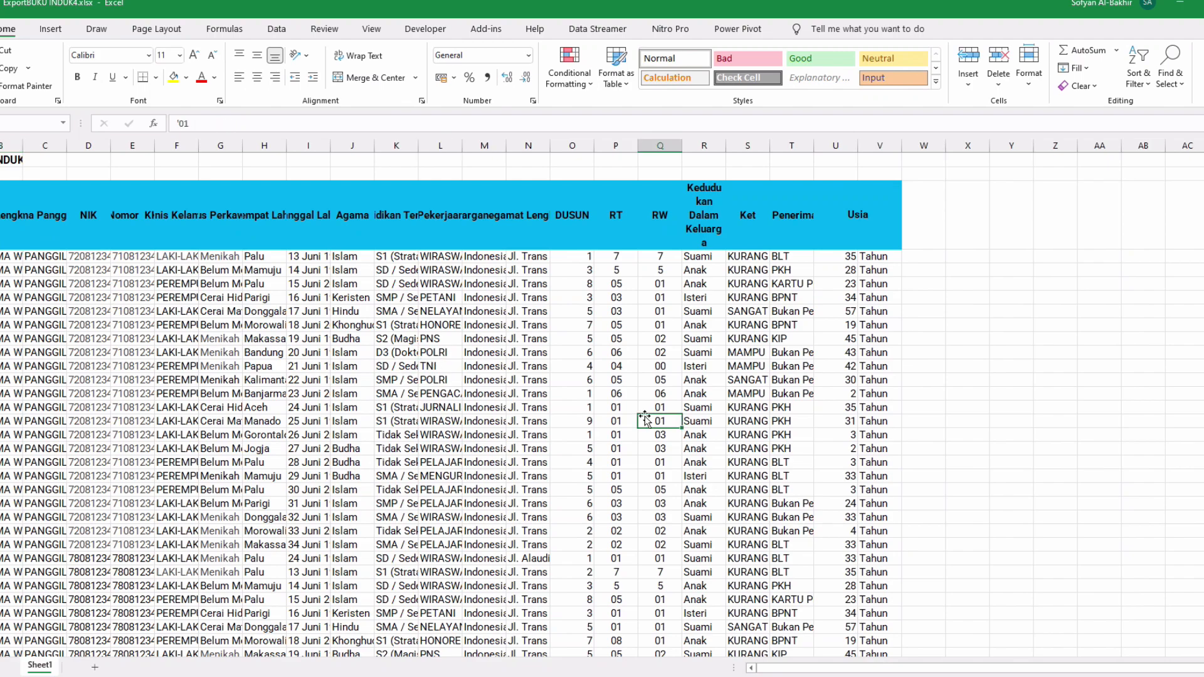
drag(5, 159, 811, 221)
drag(2, 215, 878, 213)
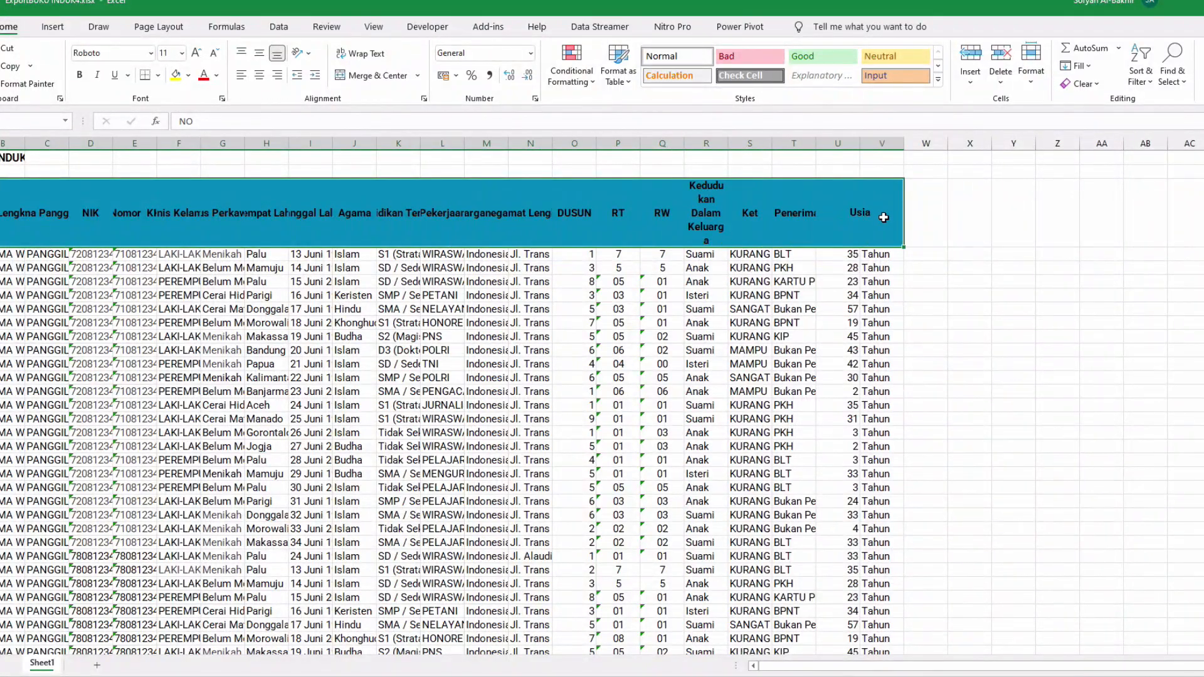
Merge the selected header cells and delete the BUKU INDUK title text
key(alt+h)
key(m)
key(c)
click(354, 254)
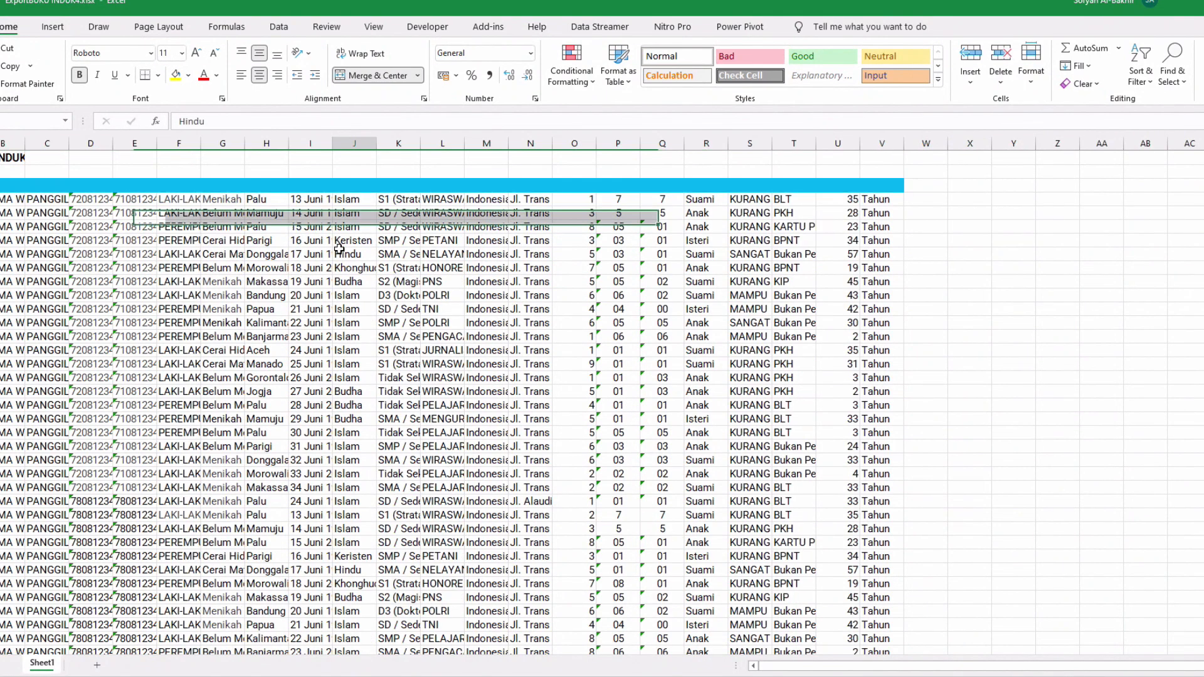
click(9, 158)
key(Delete)
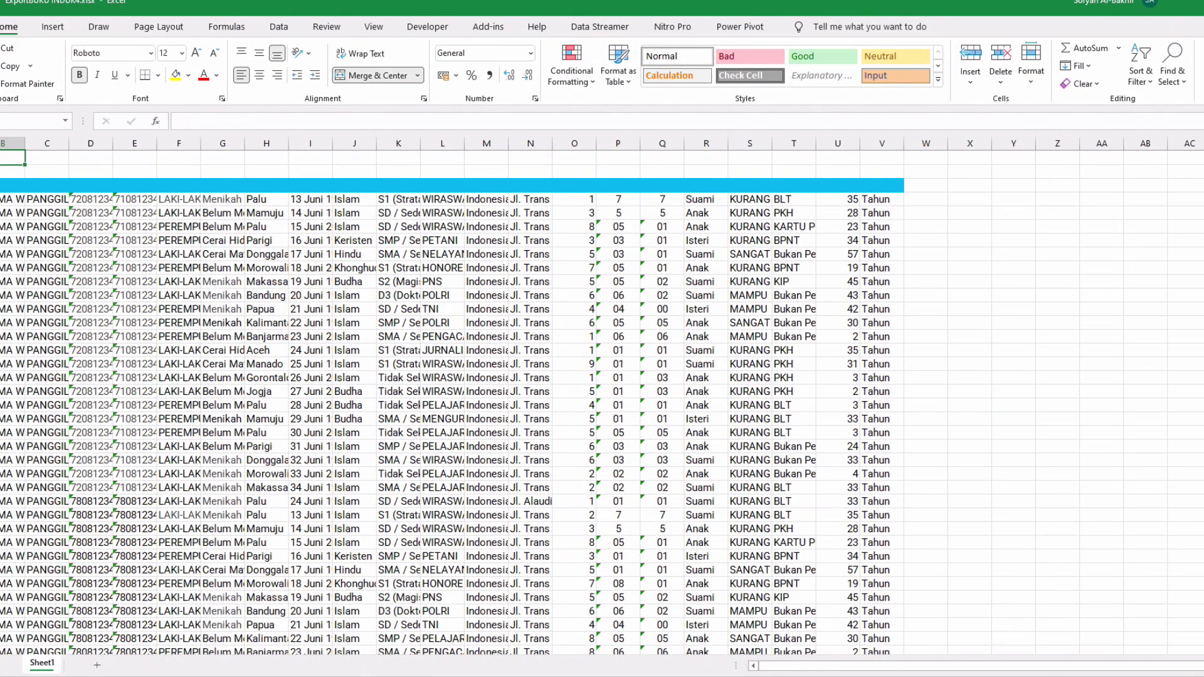
Set the header row's fill to No Fill through column V
click(9, 185)
click(0, 185)
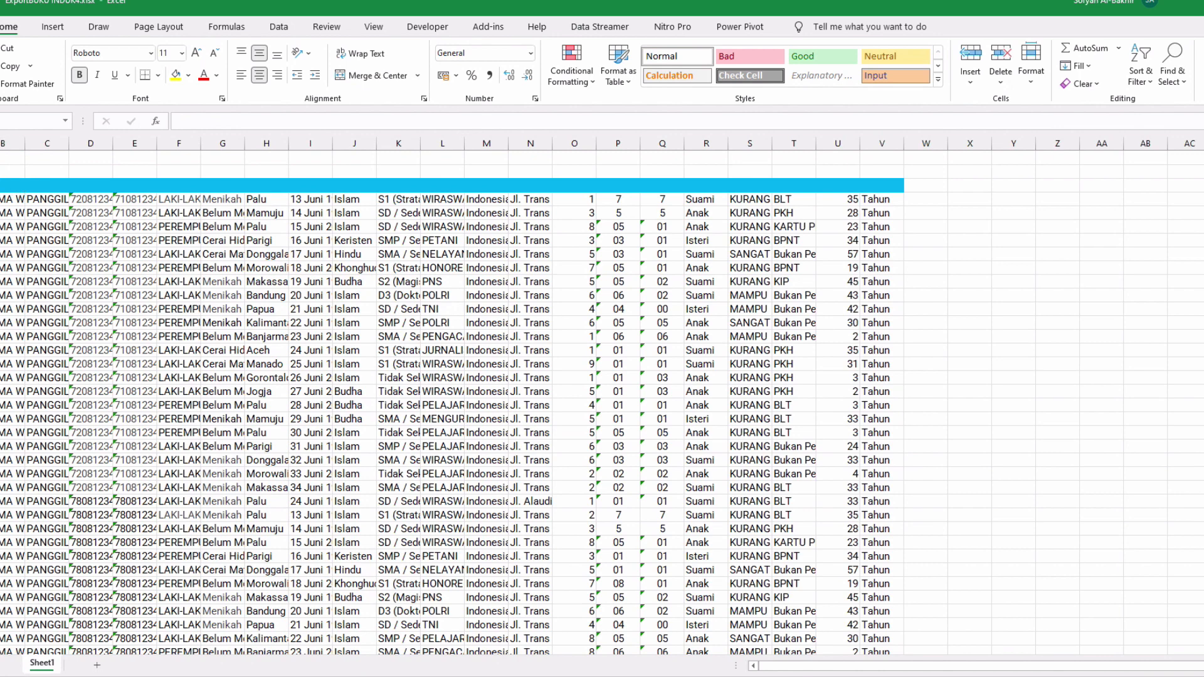
drag(1, 185, 878, 200)
click(188, 75)
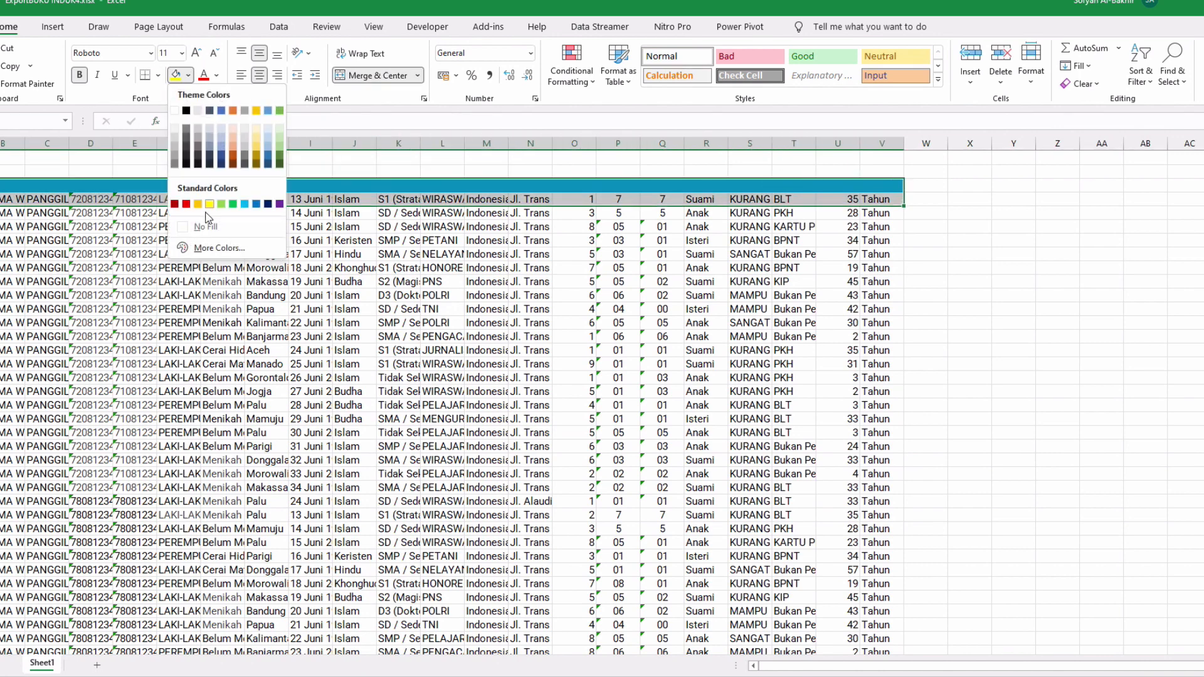
click(202, 228)
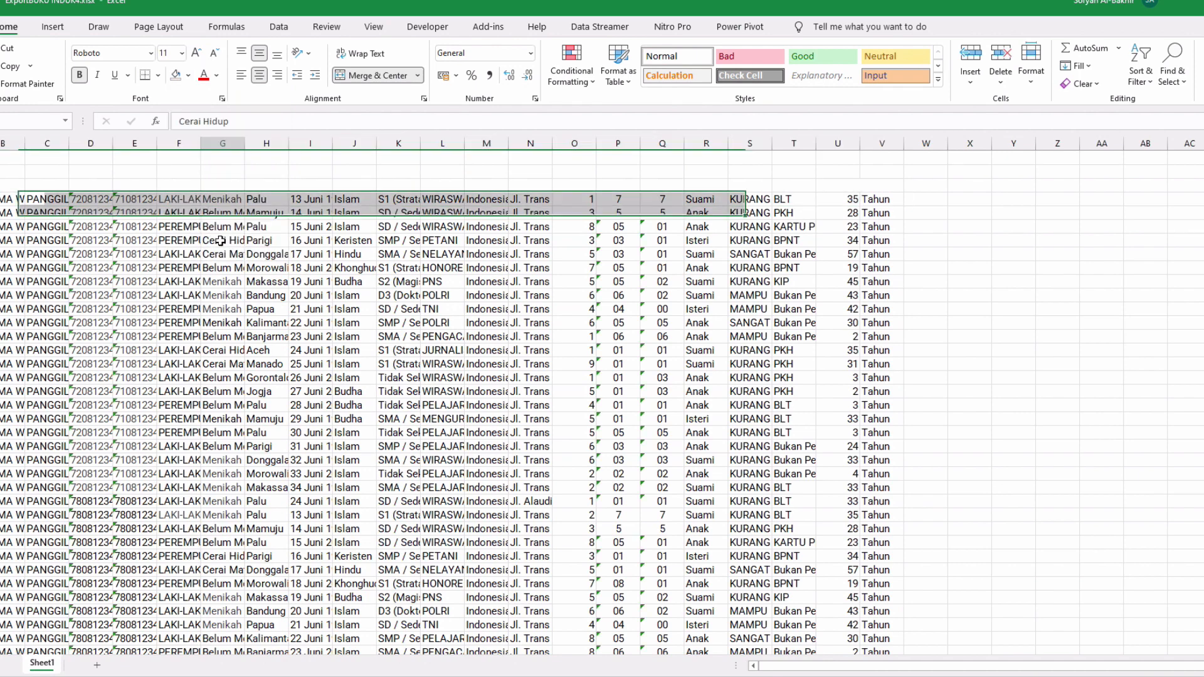
click(220, 241)
Insert two blank rows above the resident data
drag(0, 158, 0, 171)
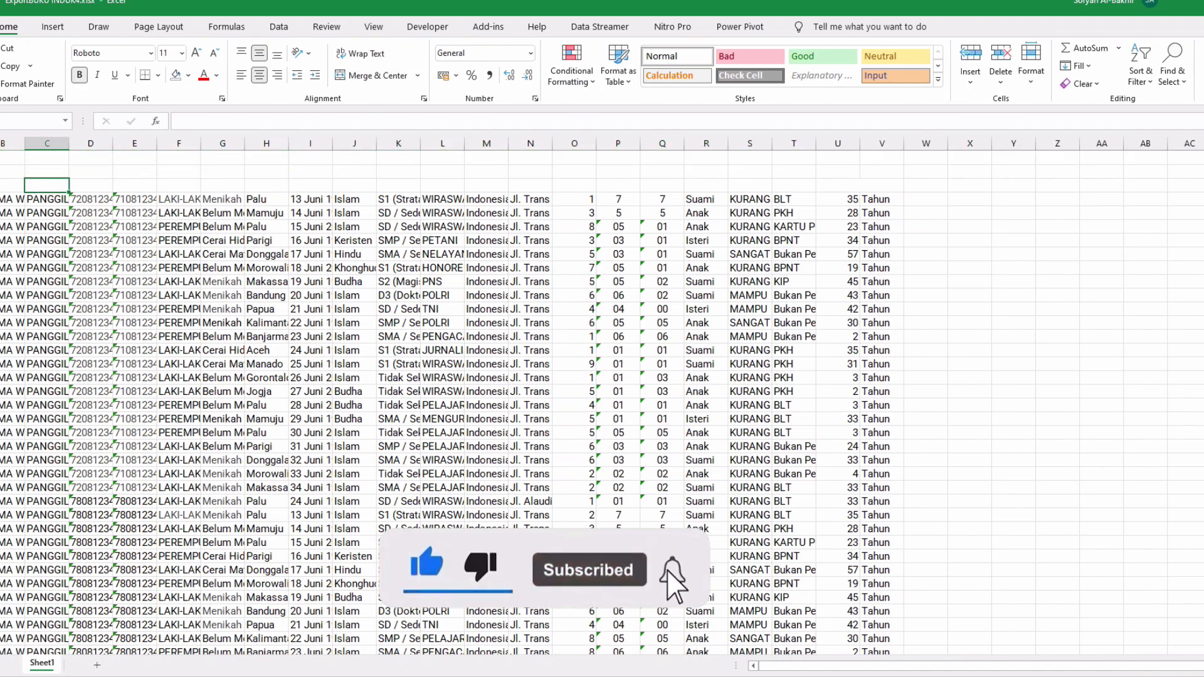
click(12, 199)
drag(0, 158, 0, 171)
right_click(0, 173)
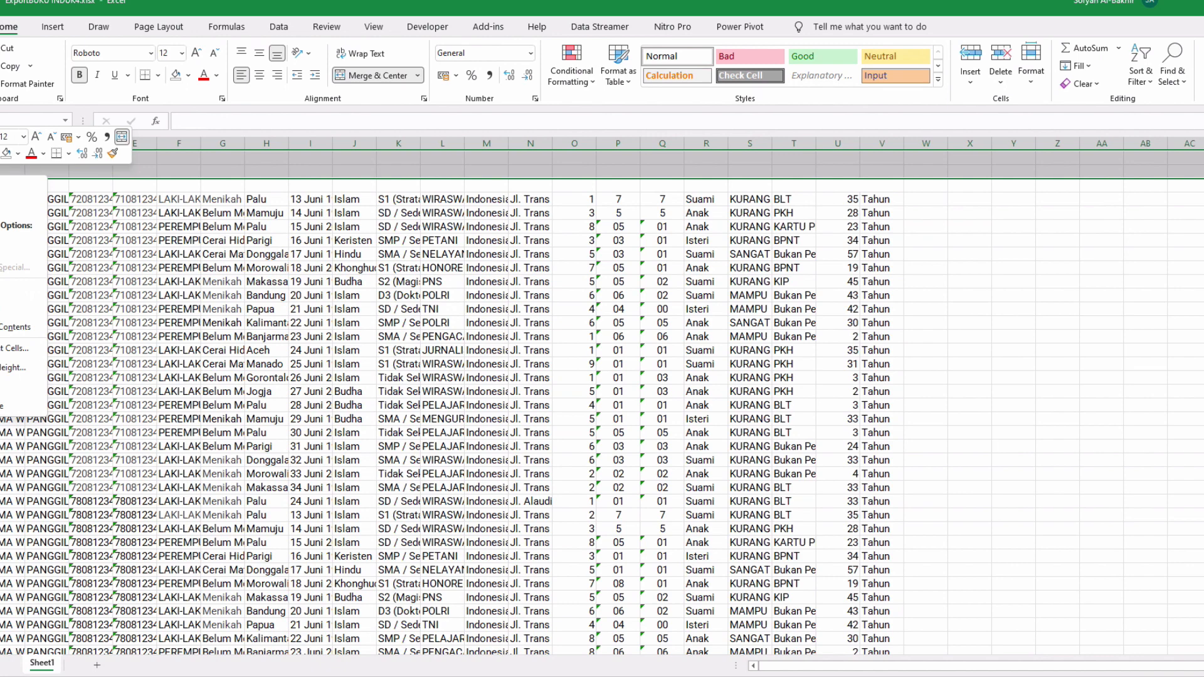
click(12, 289)
click(11, 212)
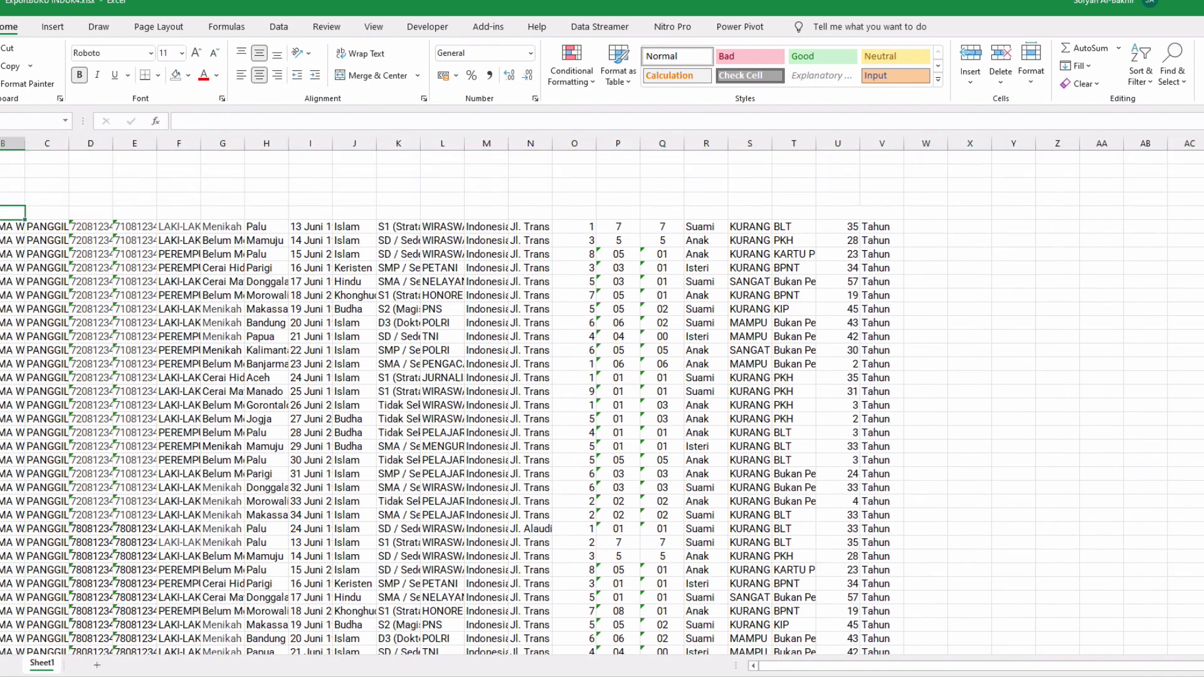
Widen name column B slightly and check the row numbers and names
click(0, 227)
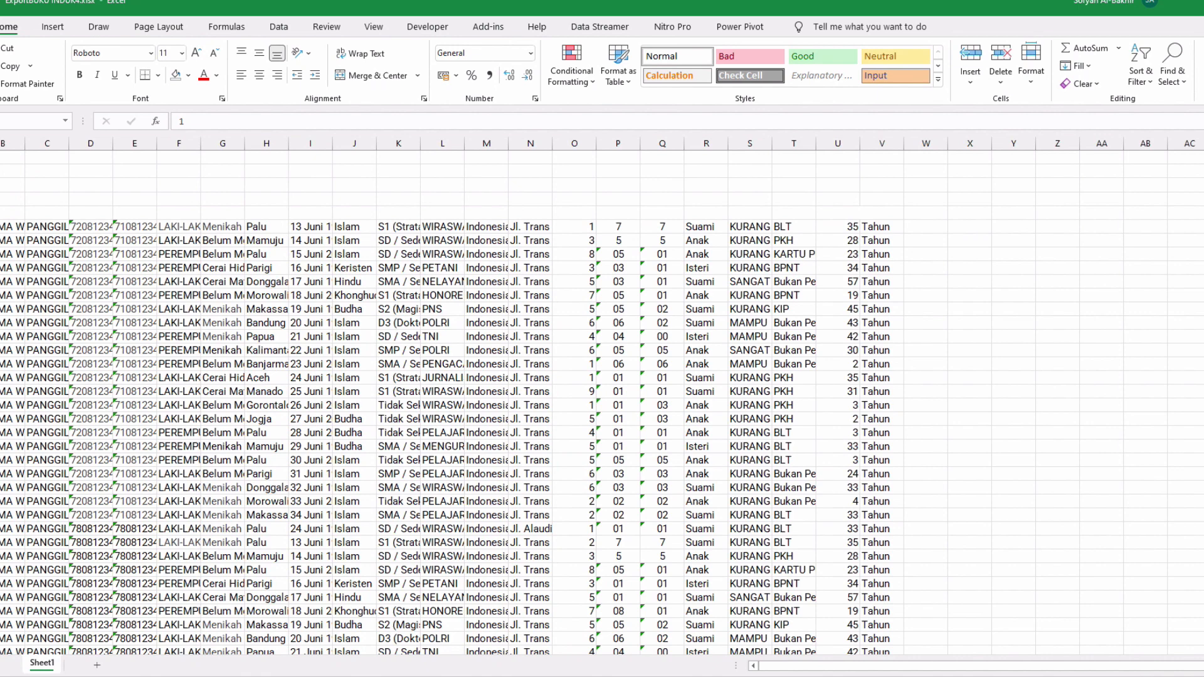
click(222, 282)
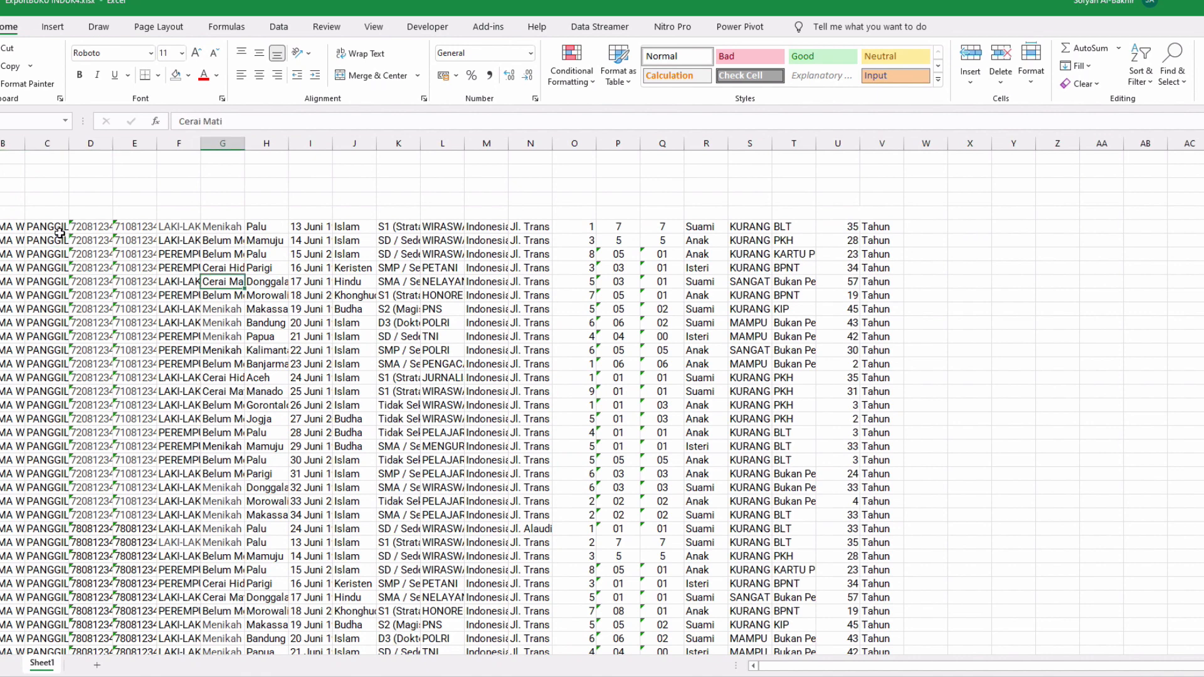
drag(22, 139, 40, 139)
click(196, 240)
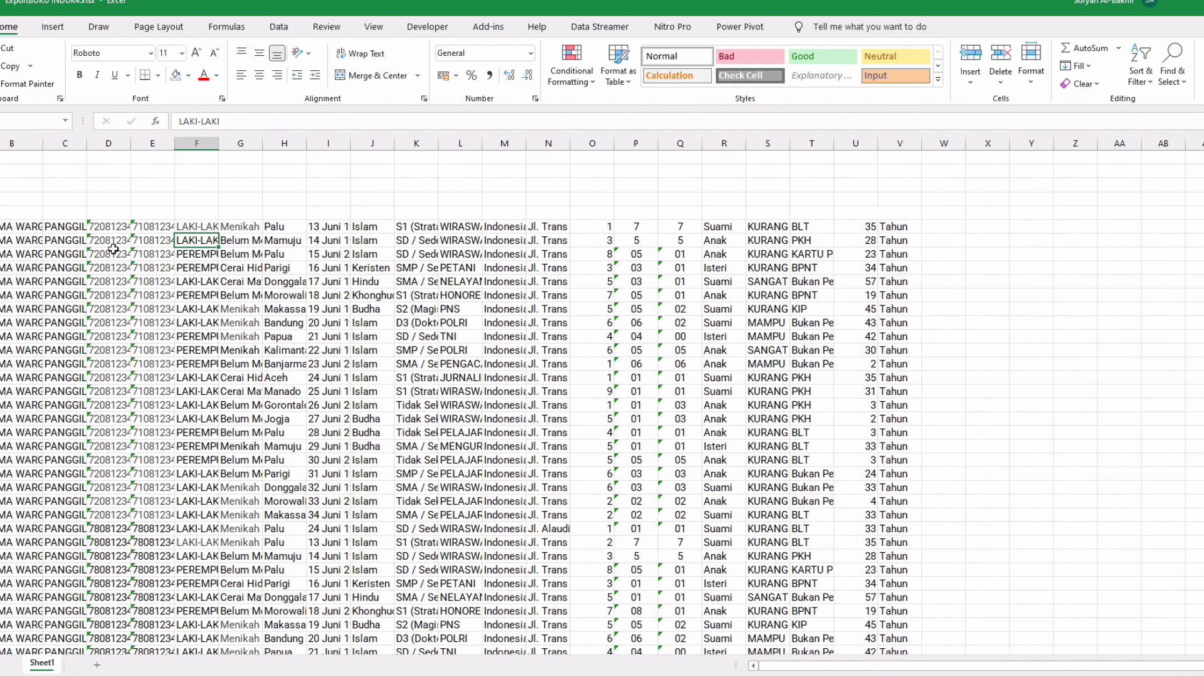
click(1, 227)
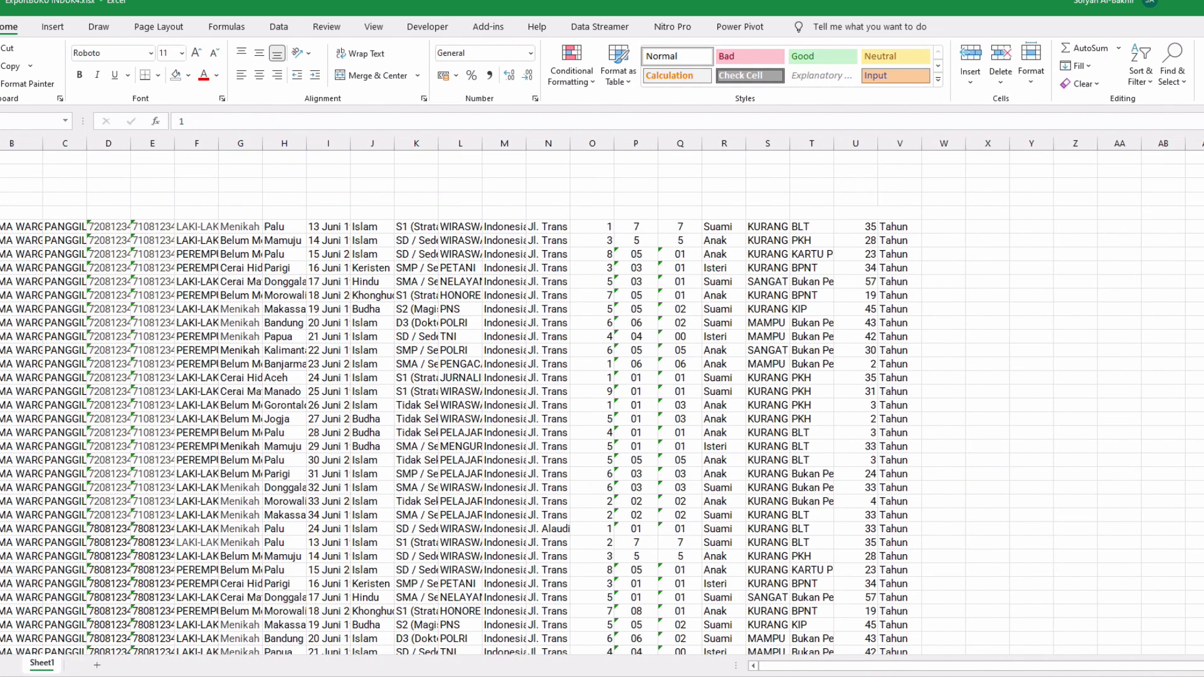
click(8, 252)
click(1, 227)
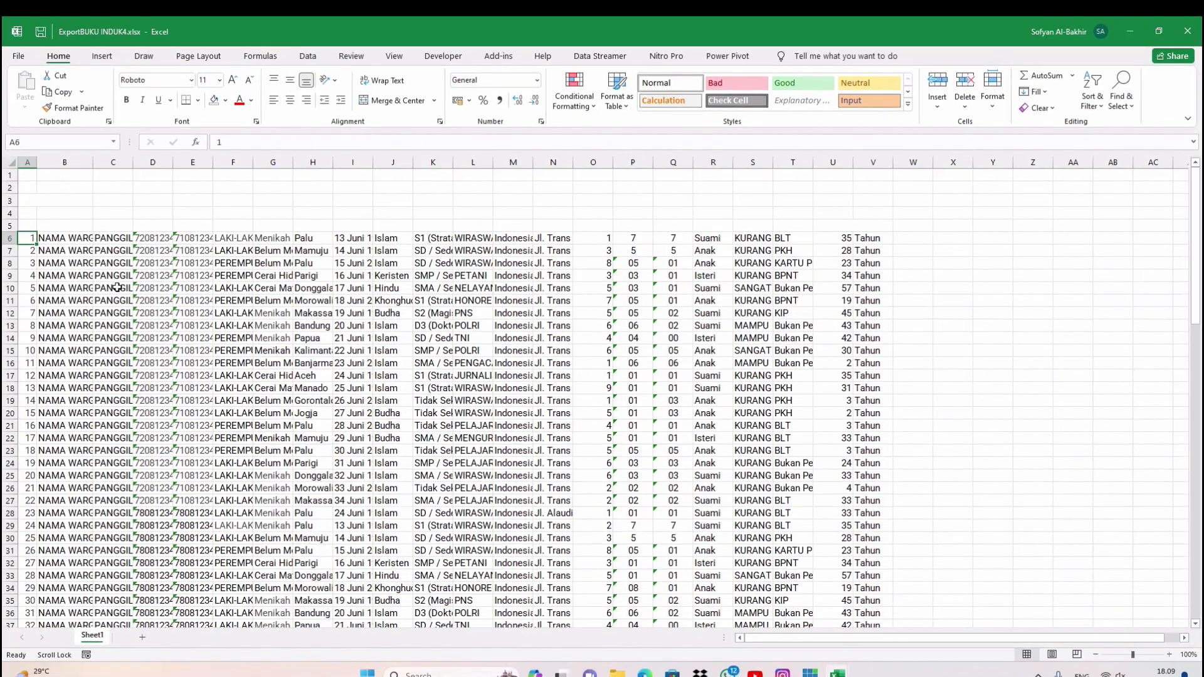
Widen column B further so names like NAMA WARGA 1 show fully, checking the last name in row 54
click(117, 287)
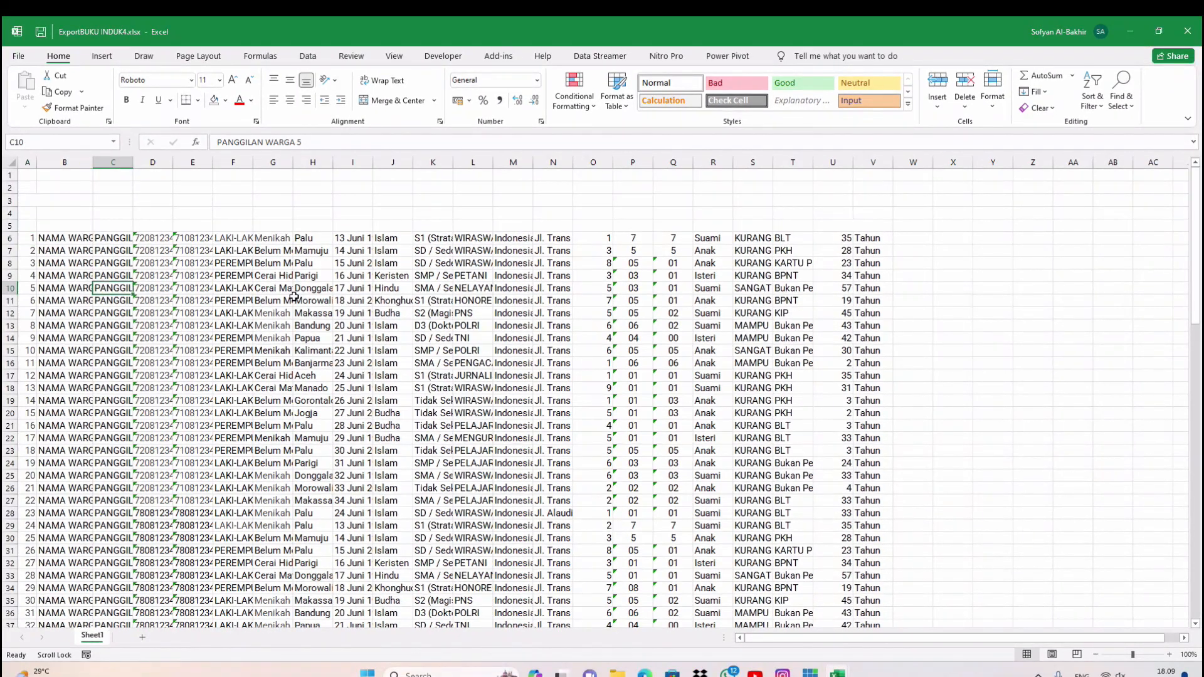
click(294, 299)
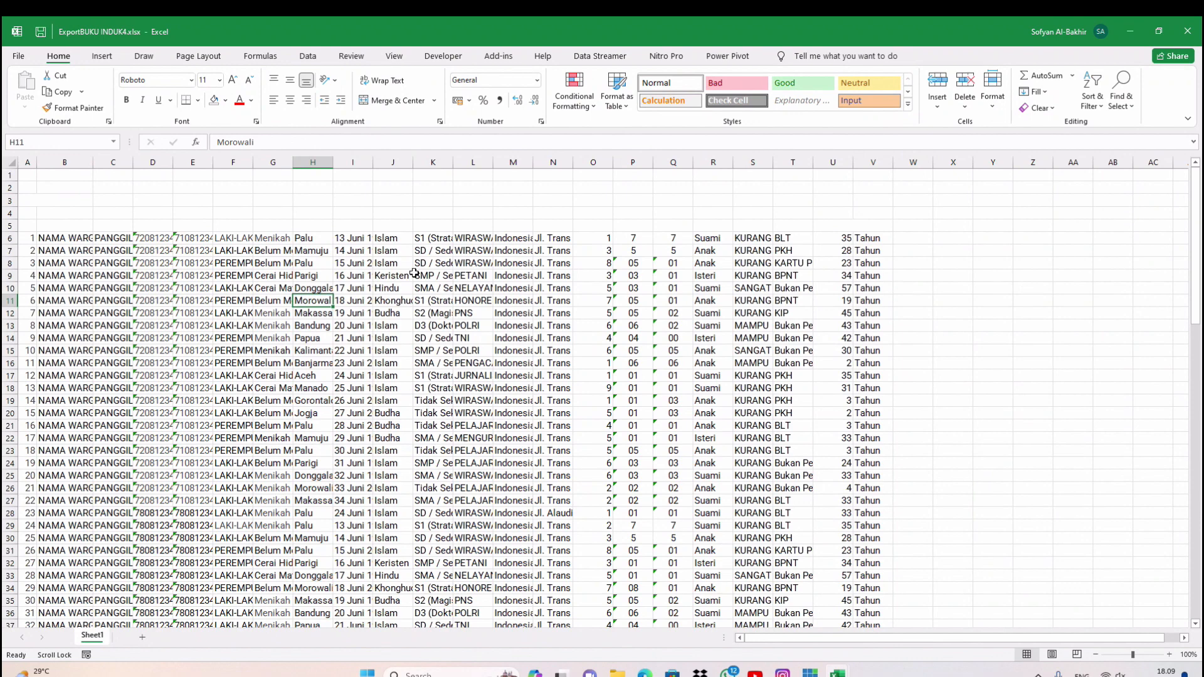
click(87, 238)
drag(89, 160, 158, 163)
scroll(134, 349, down, 11)
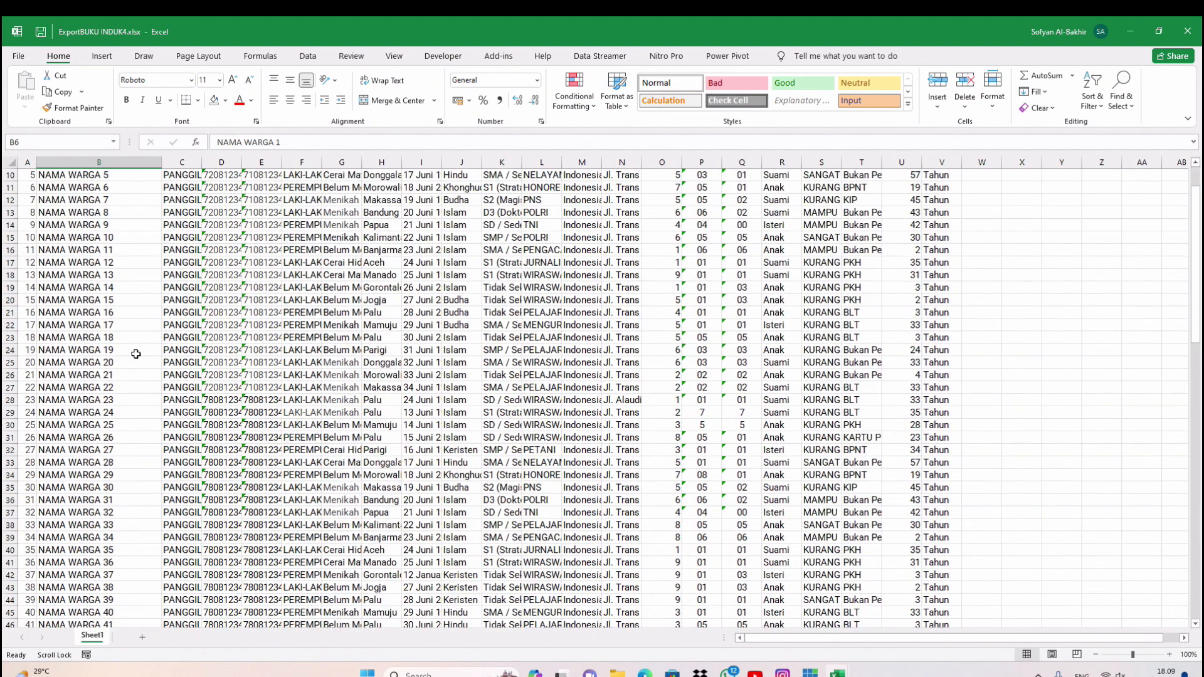
click(116, 354)
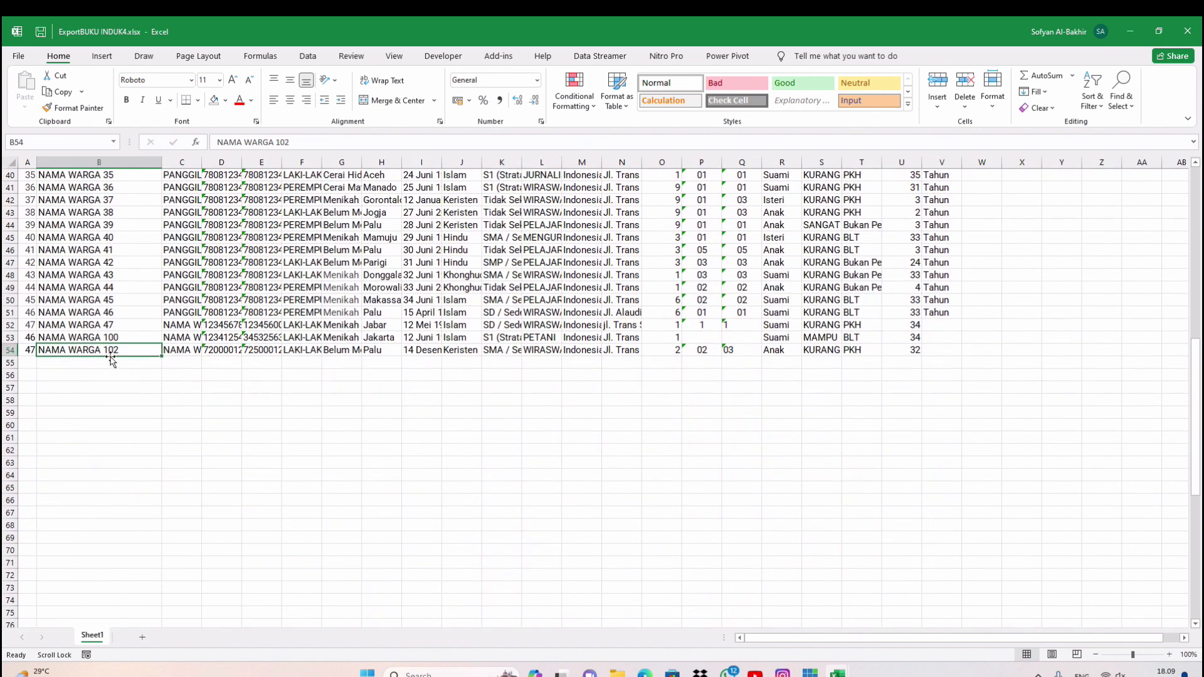
scroll(121, 387, up, 13)
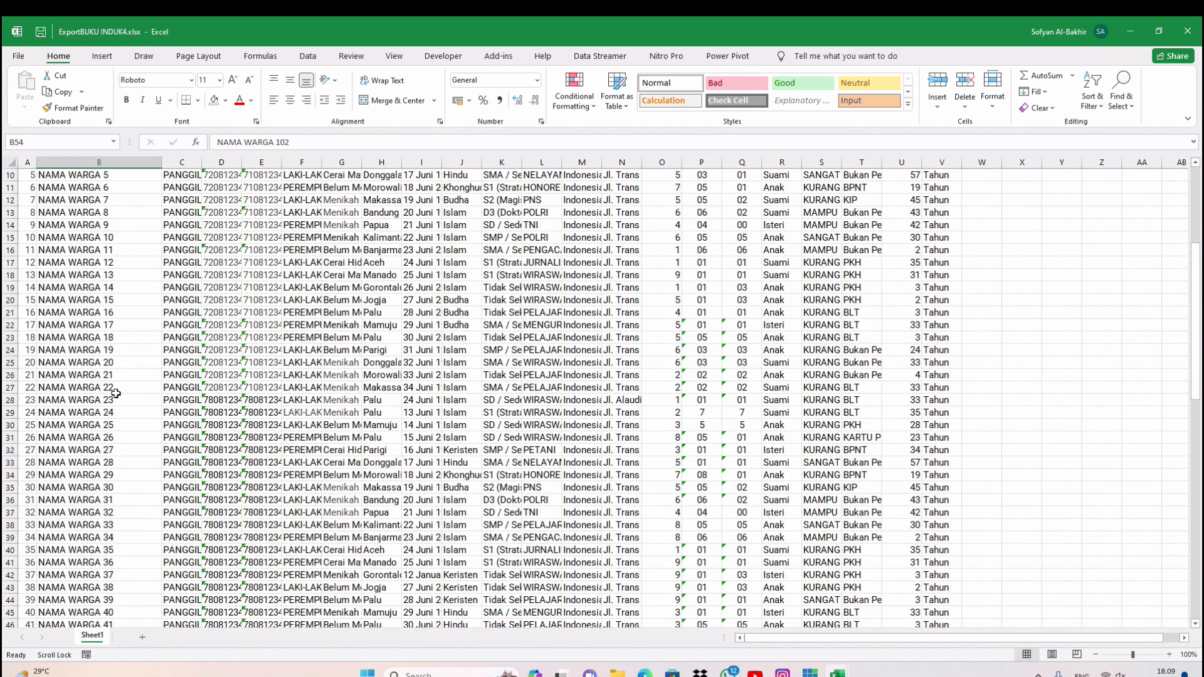
click(109, 238)
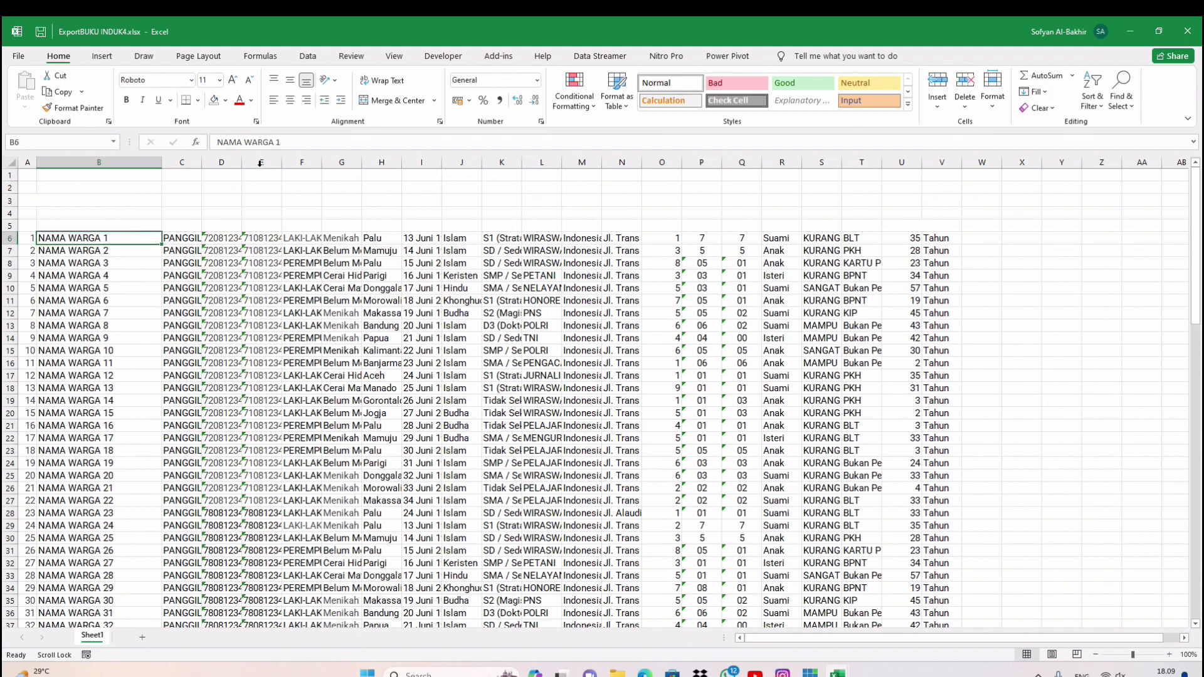
Rename B6 to NAMA WARGA 103 and fill the numbered names down to row 54
click(292, 143)
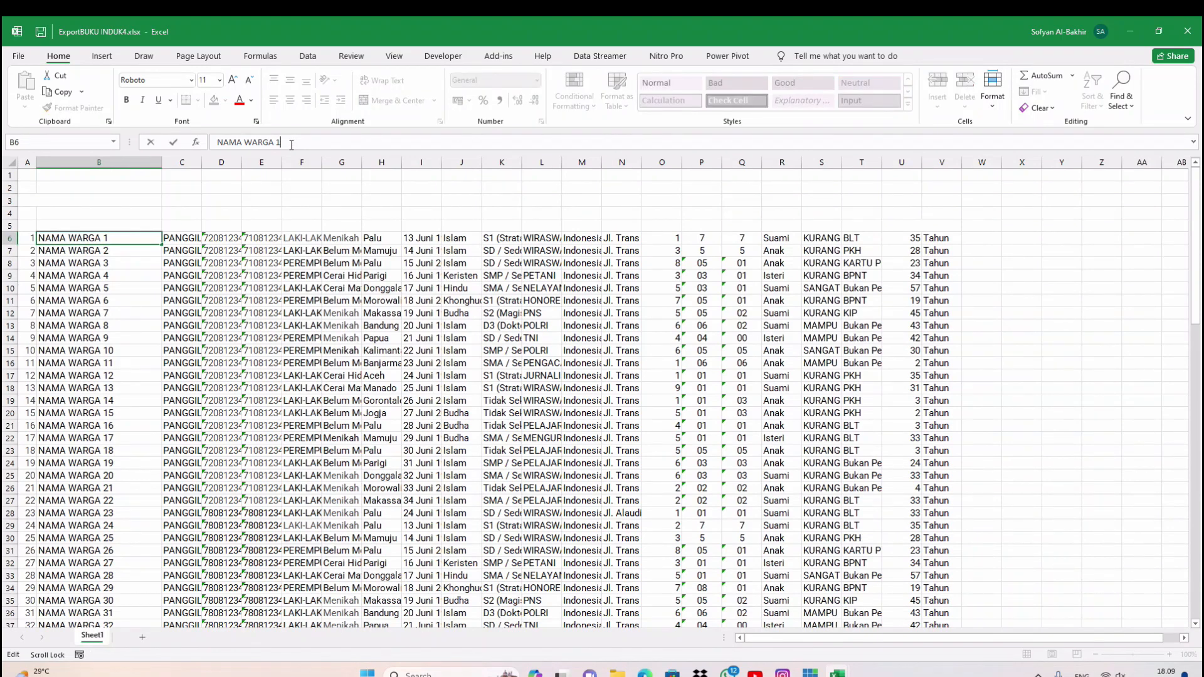
key(Return)
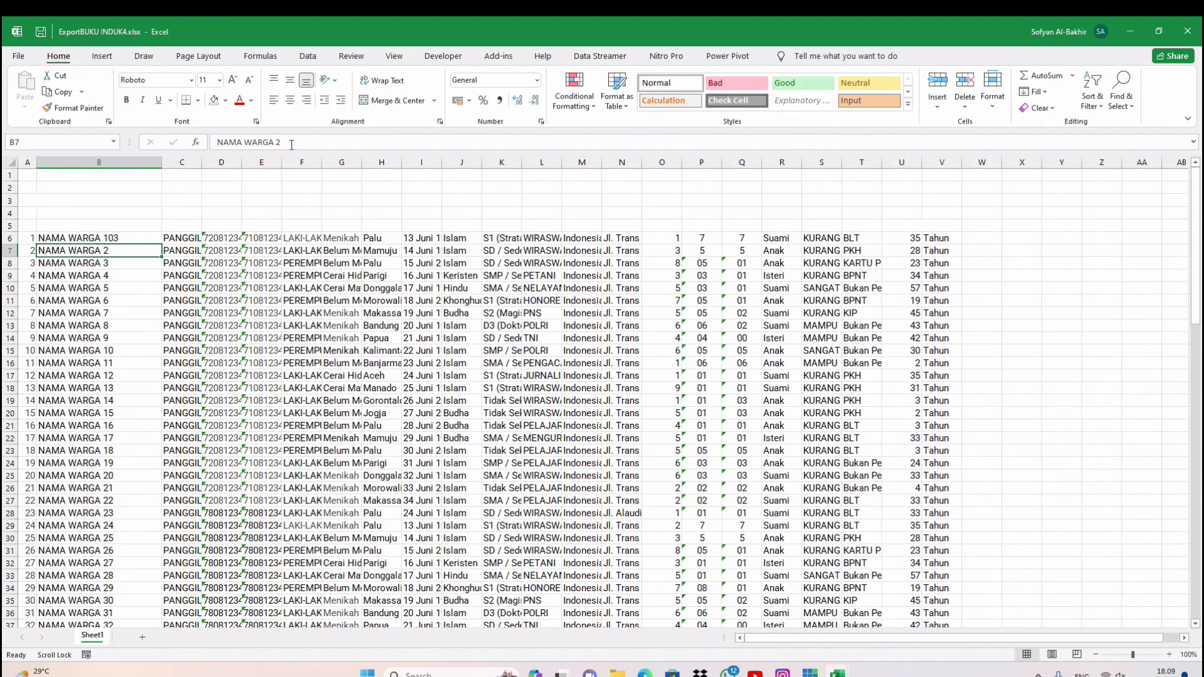
click(131, 240)
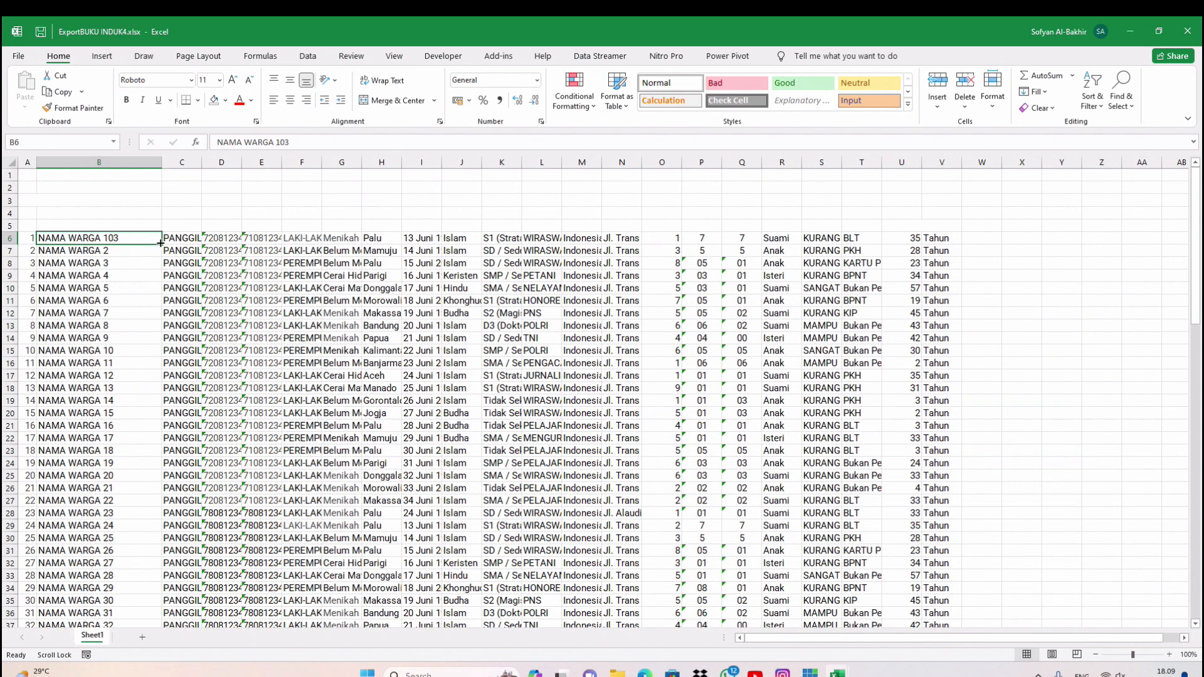
drag(161, 243, 168, 646)
drag(166, 625, 168, 606)
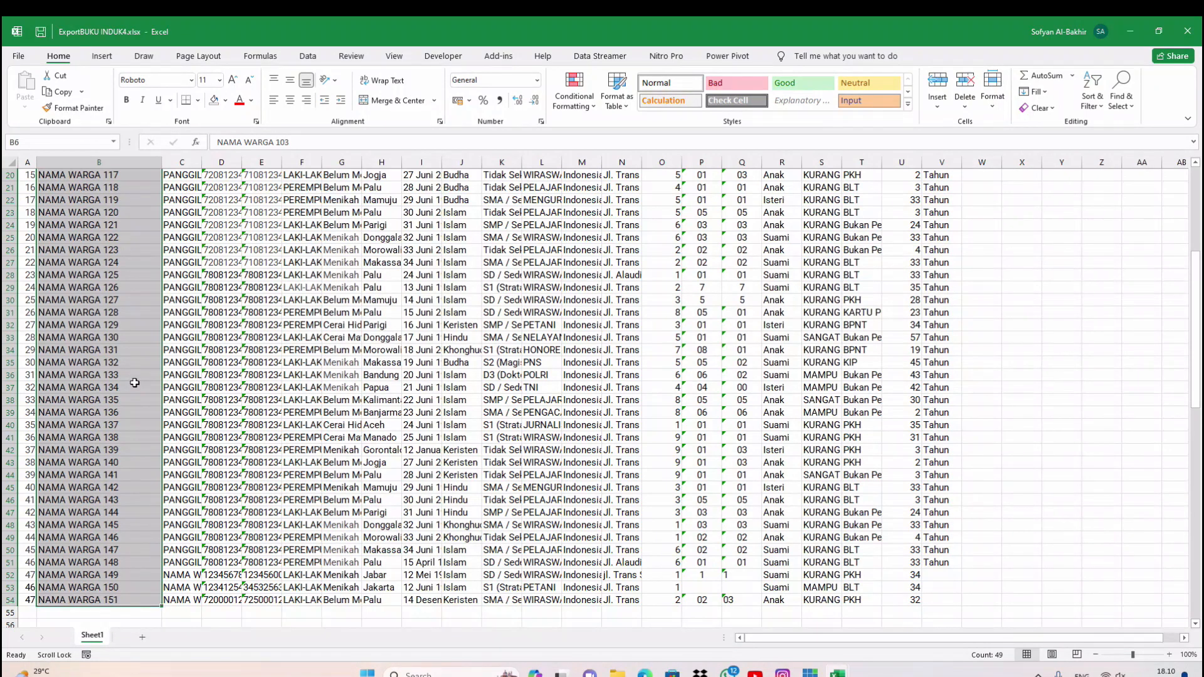
Check the filled names, then clear the old NO numbers from column A
scroll(135, 383, up, 5)
click(116, 186)
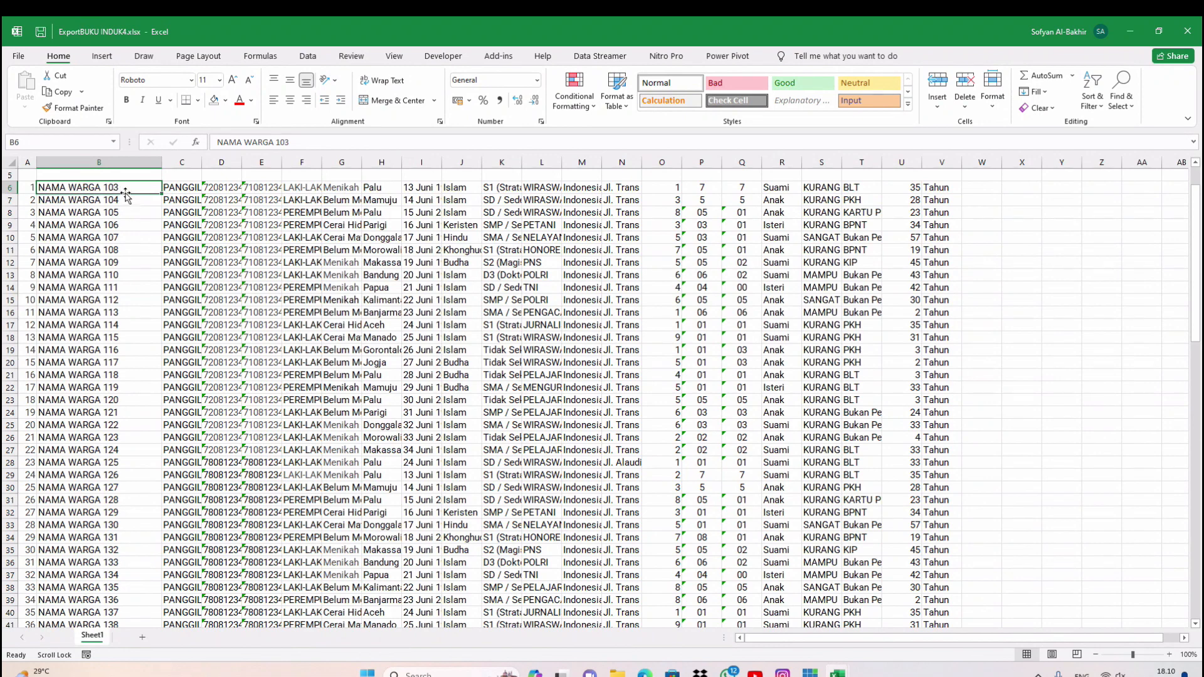
click(133, 223)
drag(29, 187, 32, 604)
key(Delete)
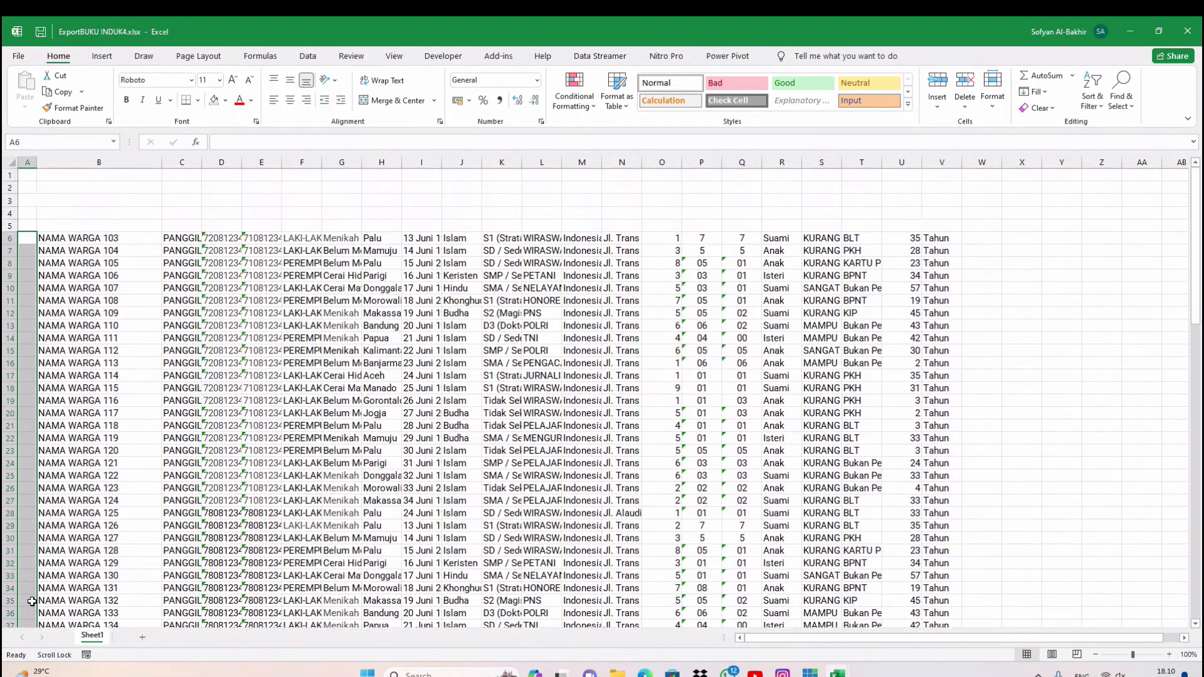
Widen call-name column C and marital status column G, and inspect age column V
click(130, 222)
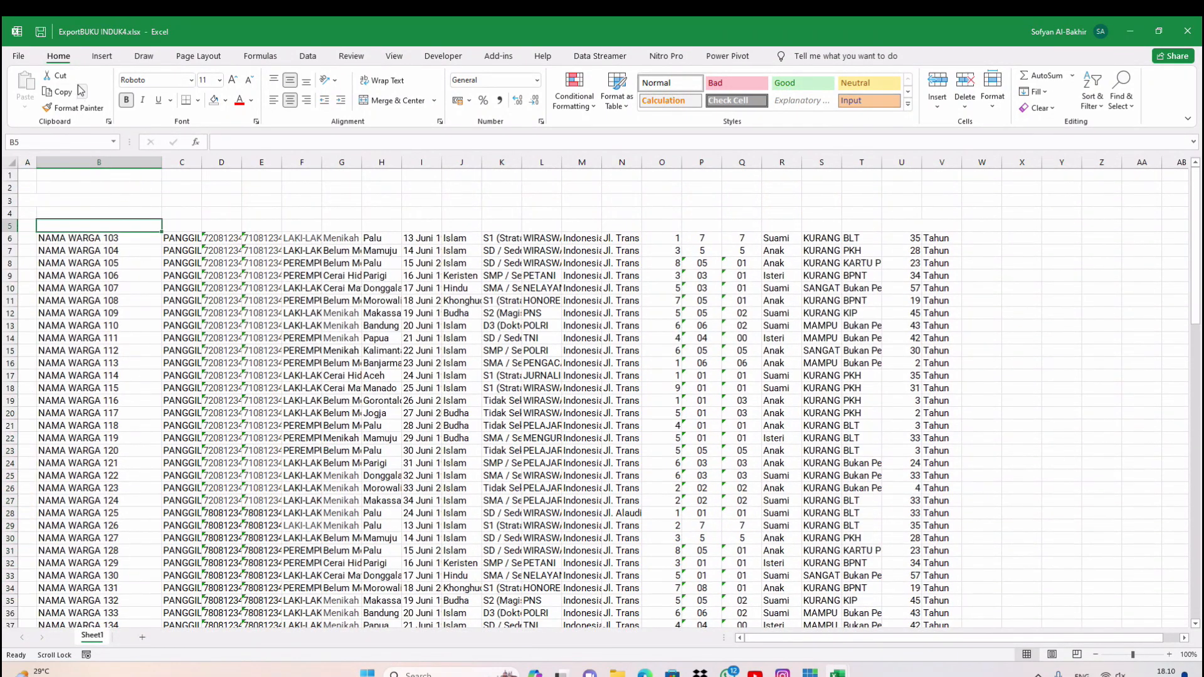
click(182, 249)
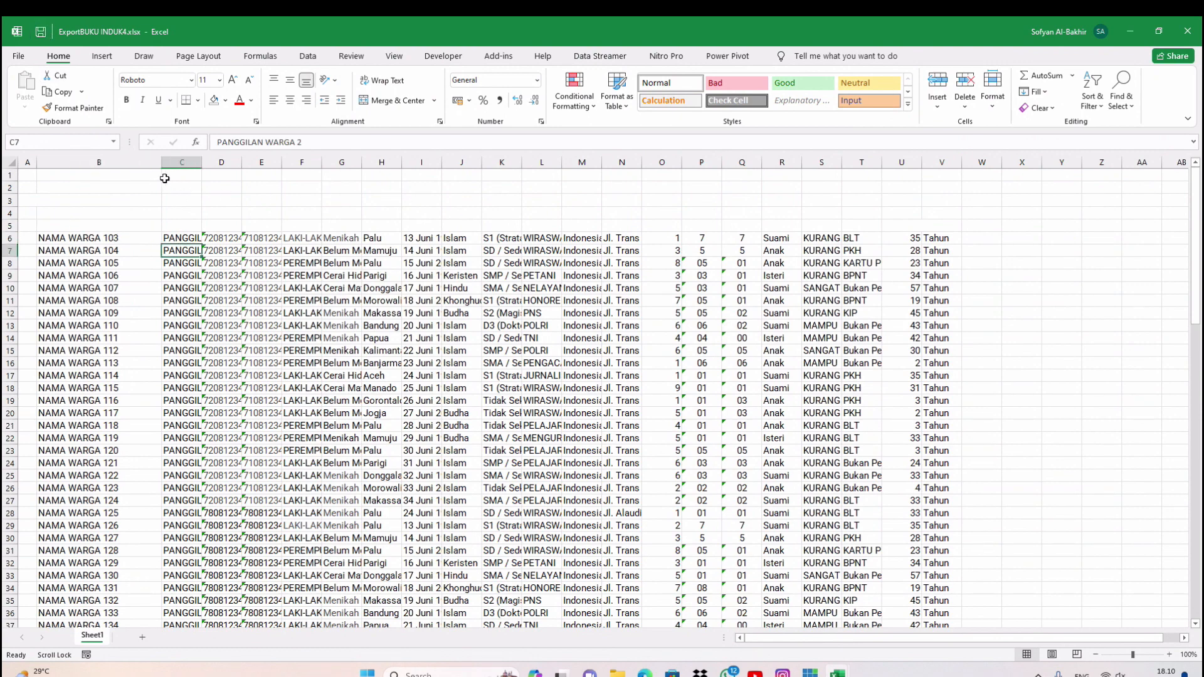
drag(201, 162, 453, 166)
click(1022, 227)
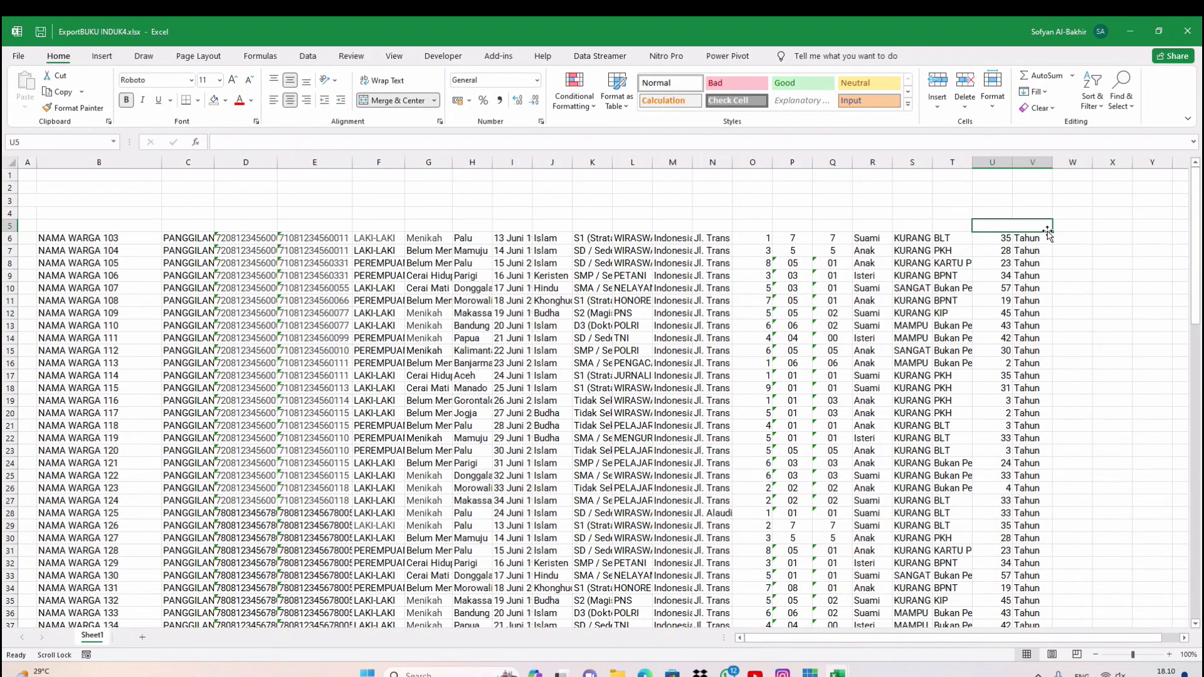
click(1035, 212)
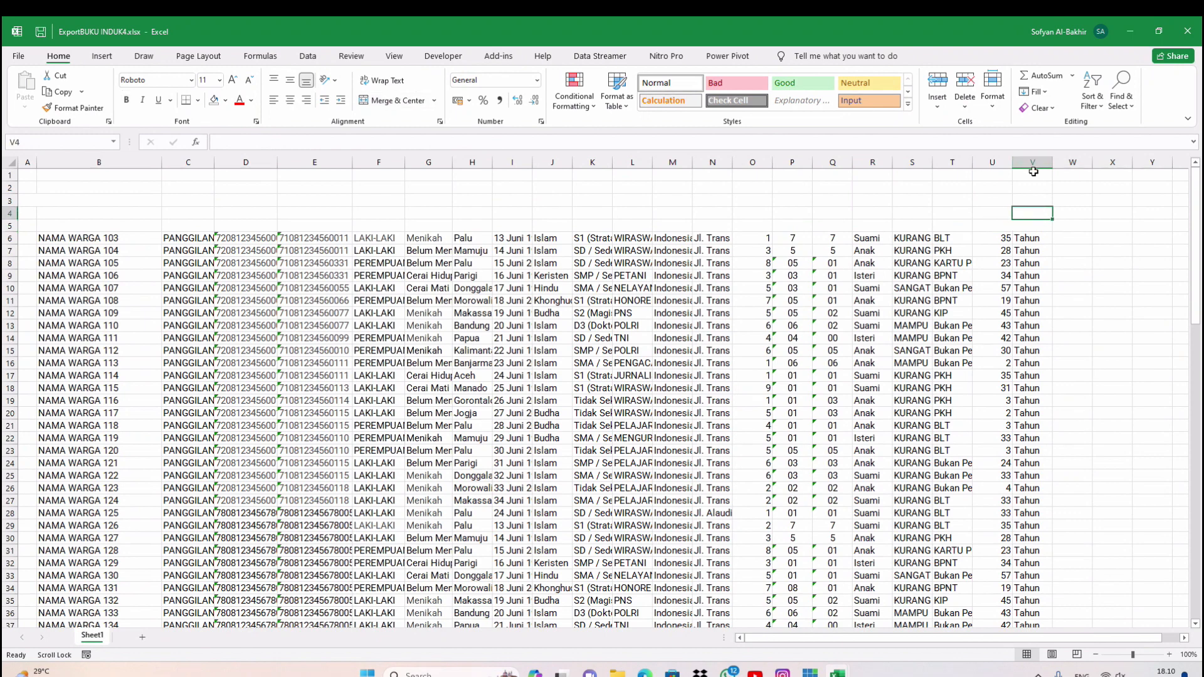
click(1034, 163)
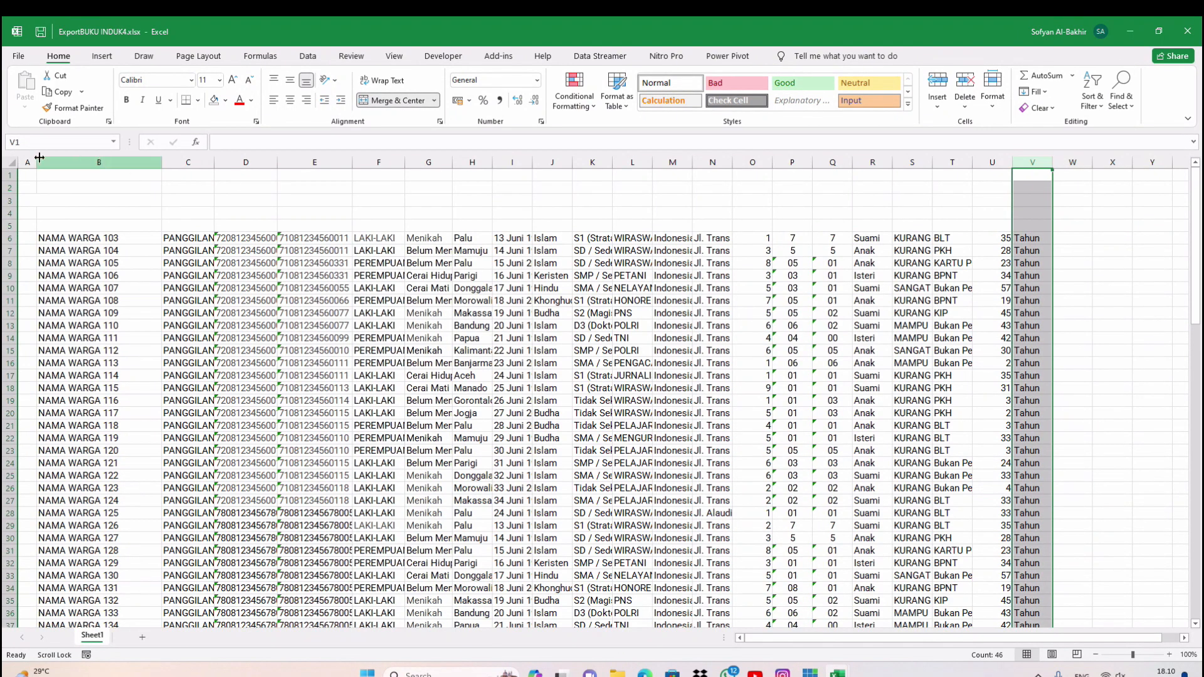
click(953, 287)
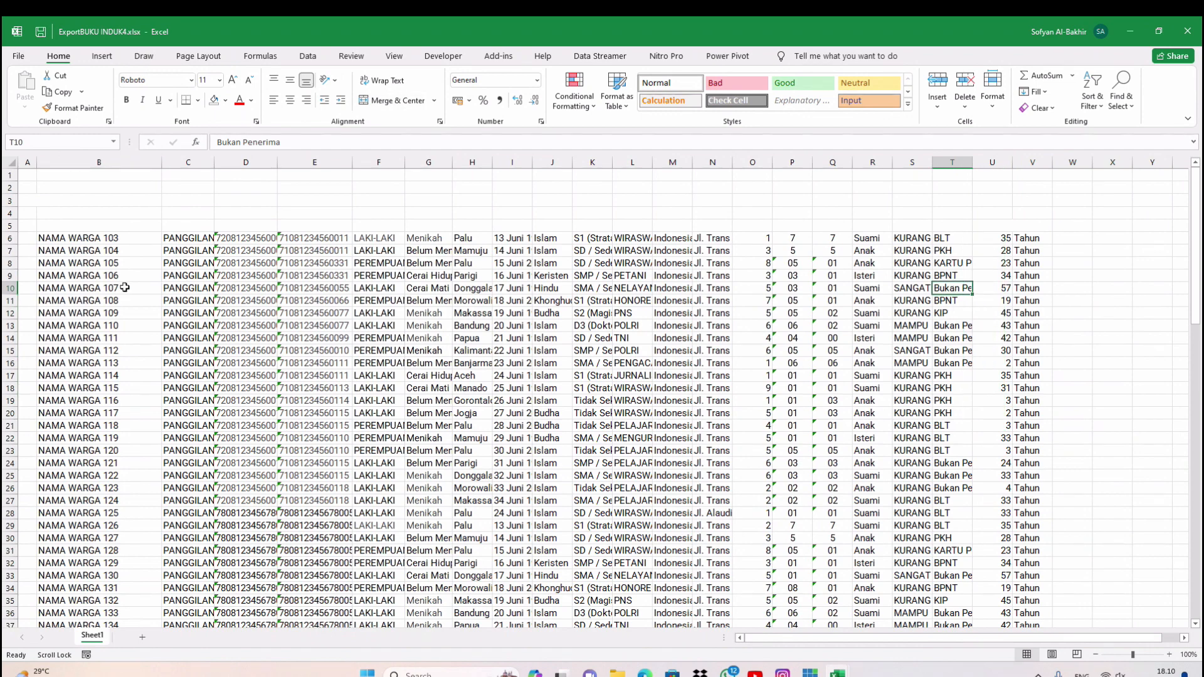
Set column C to 99 pixels wide and check the Cerai Hidup status in G17
click(77, 236)
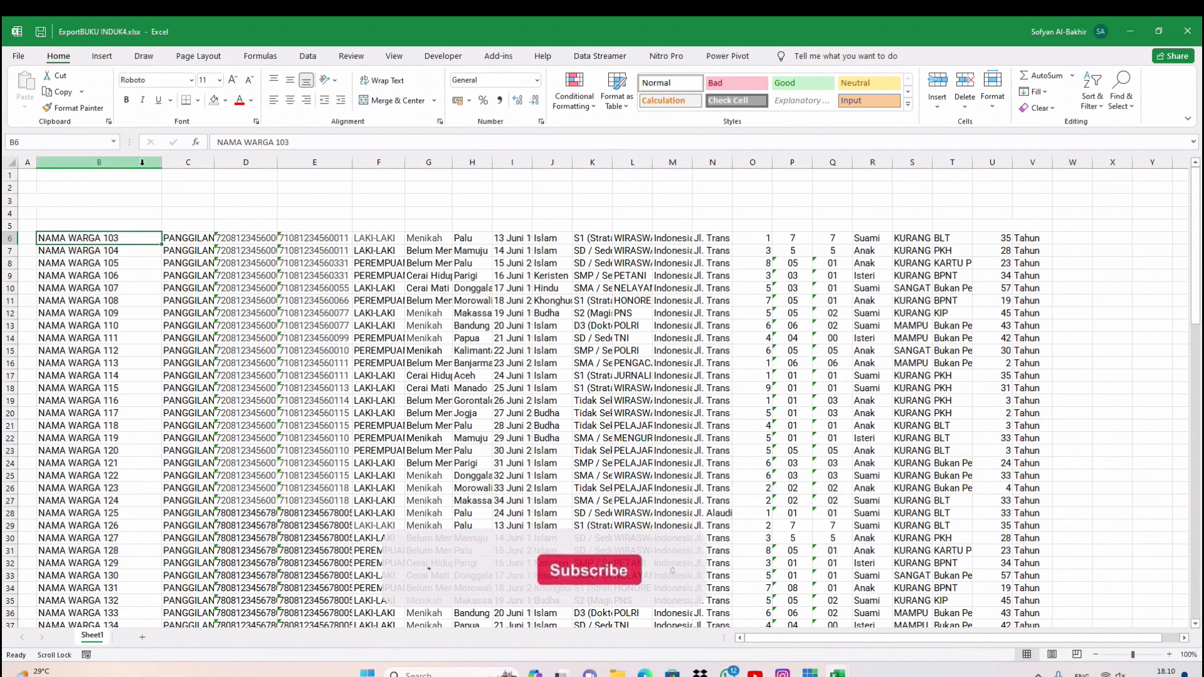
key(Right)
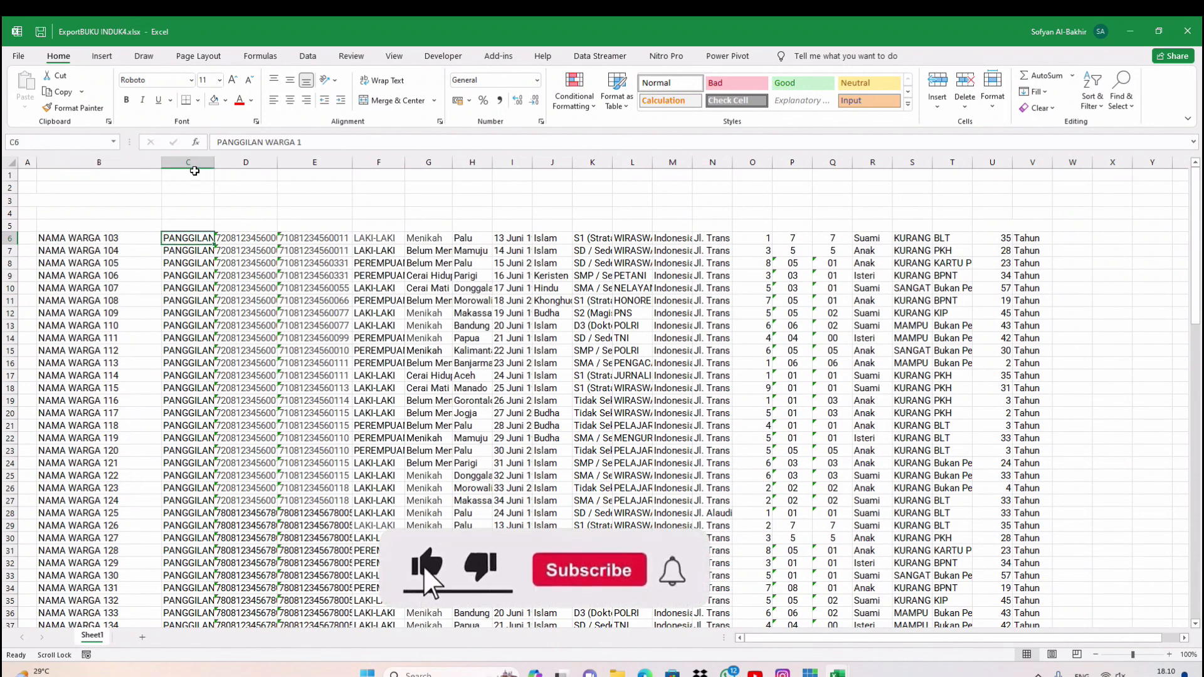
drag(214, 162, 224, 161)
click(252, 237)
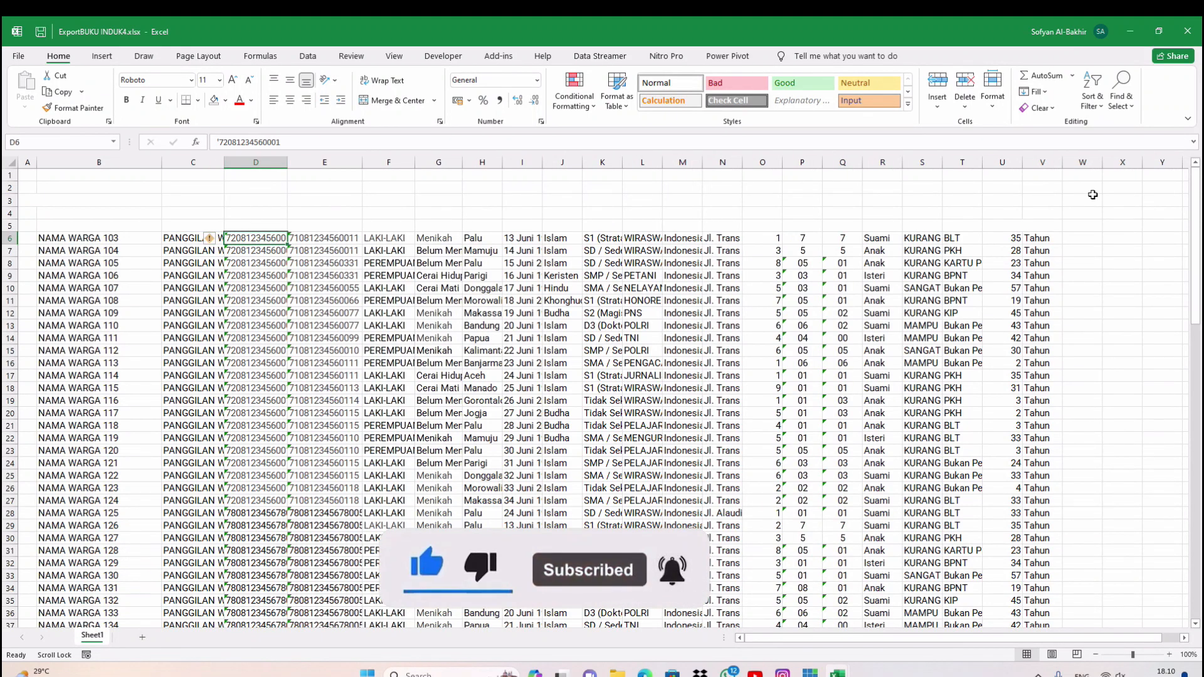
click(446, 374)
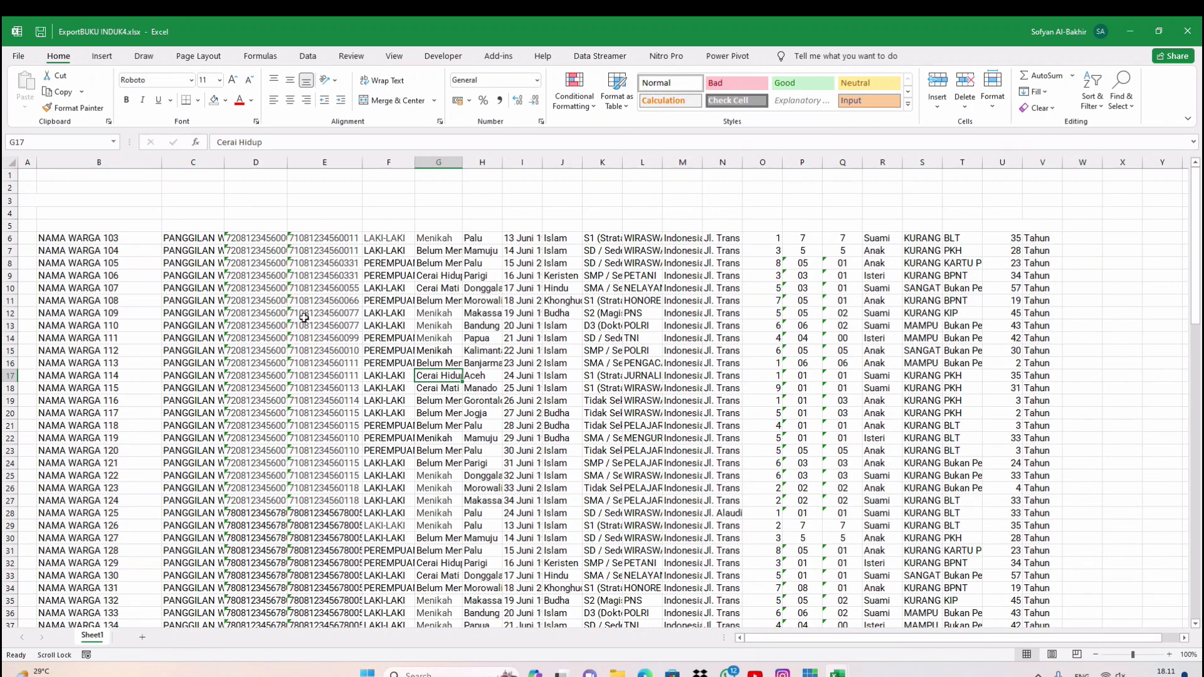
Review the resident rows and save ExportBUKU INDUK4.xlsx
scroll(305, 318, down, 2)
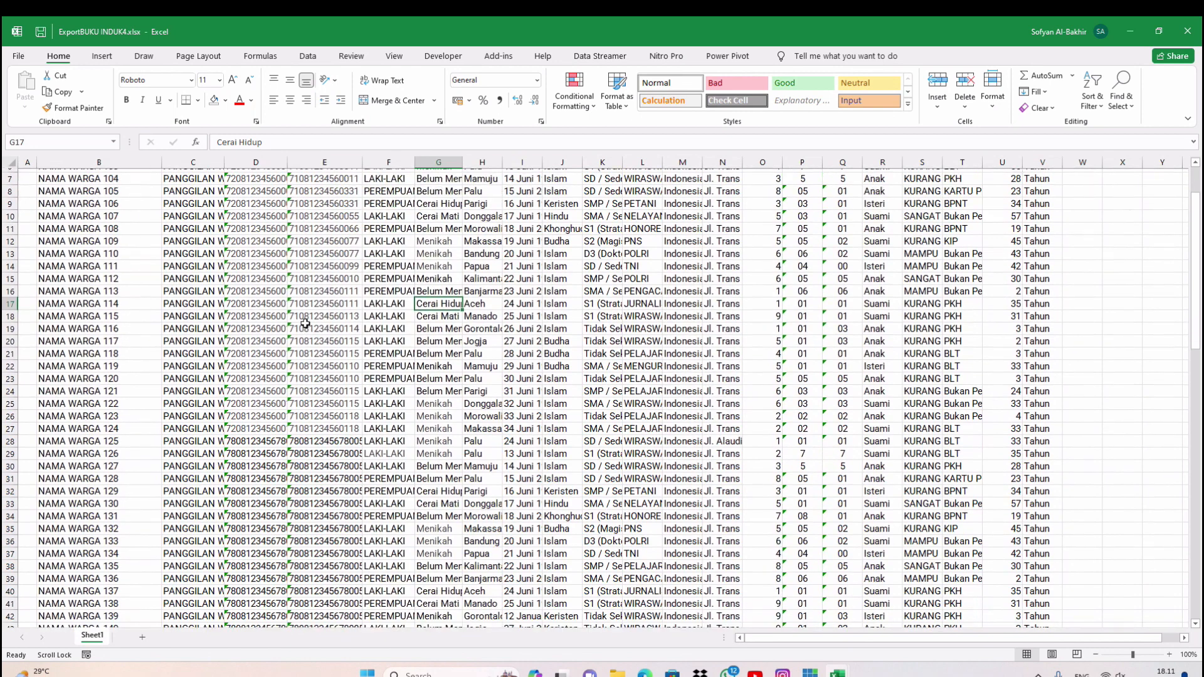
scroll(306, 323, up, 2)
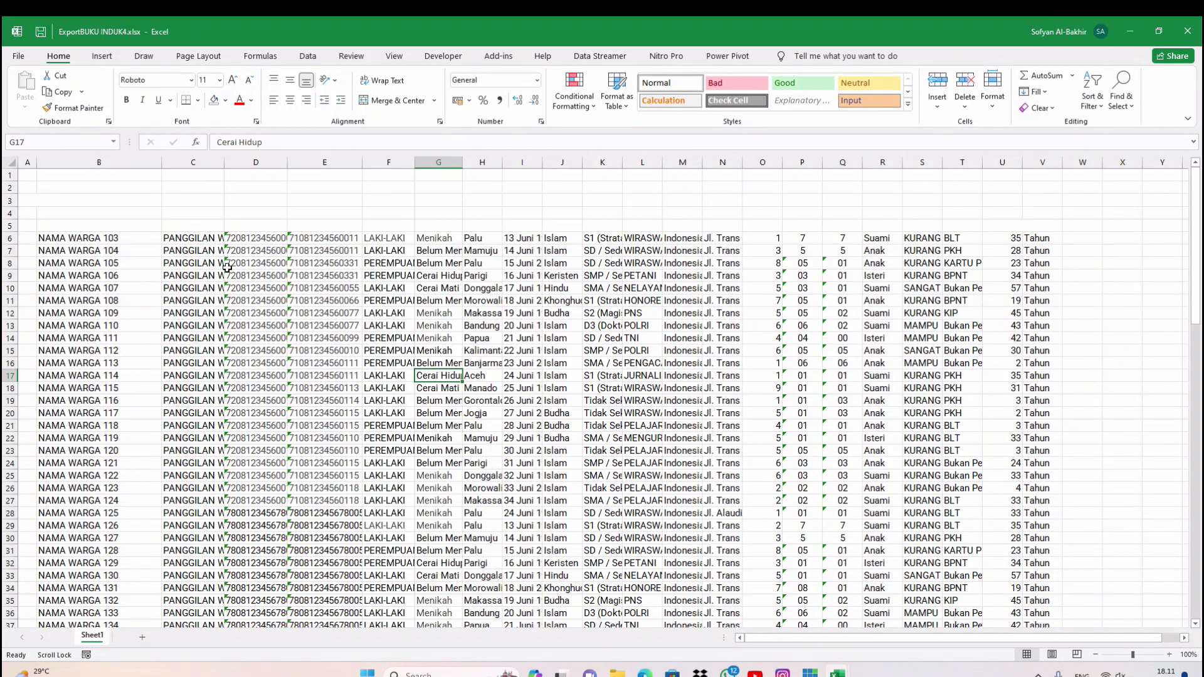
click(40, 33)
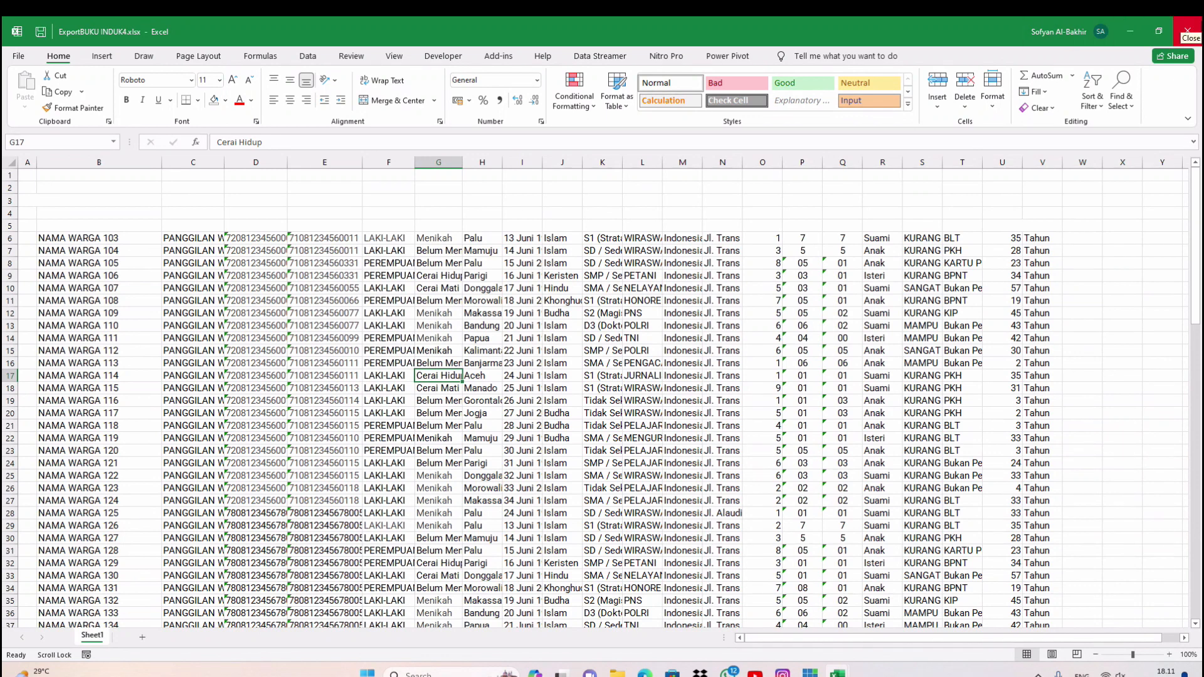
Close Excel after saving and bring up the Downloads > BUKU INDUK folder
click(1187, 32)
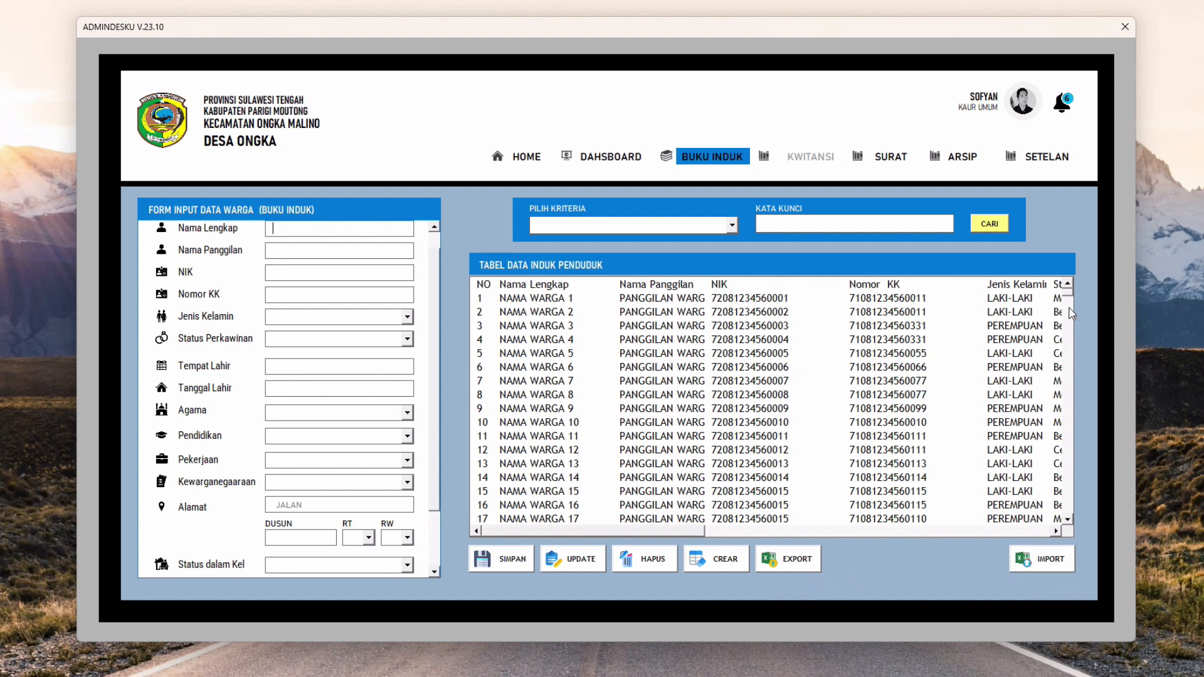
mouse_move(1069, 295)
mouse_down()
mouse_move(1067, 312)
mouse_move(1068, 292)
mouse_up()
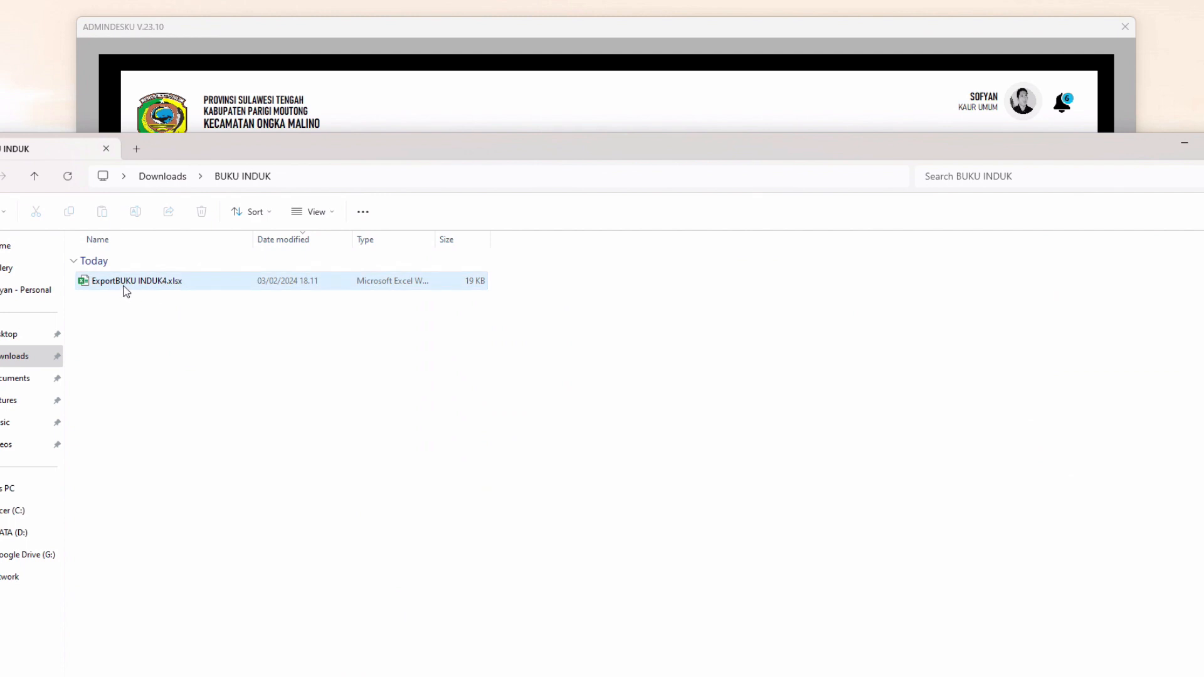
Select ExportBUKU INDUK4.xlsx in the folder, then minimize File Explorer
click(141, 285)
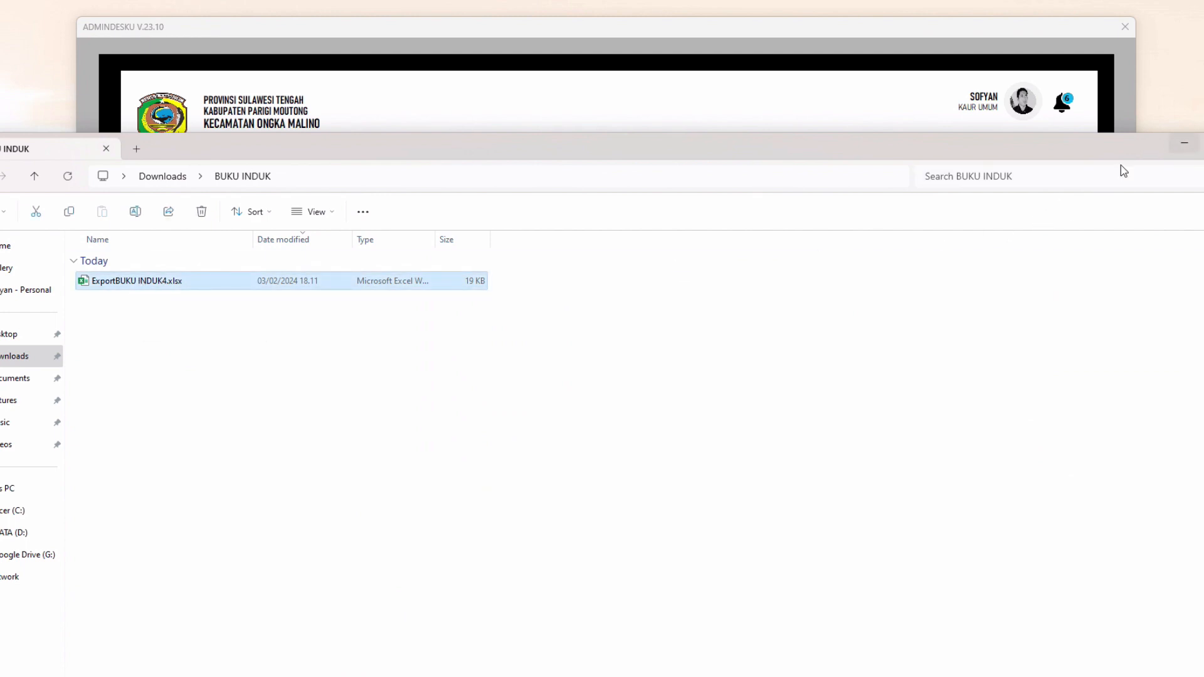
click(1186, 144)
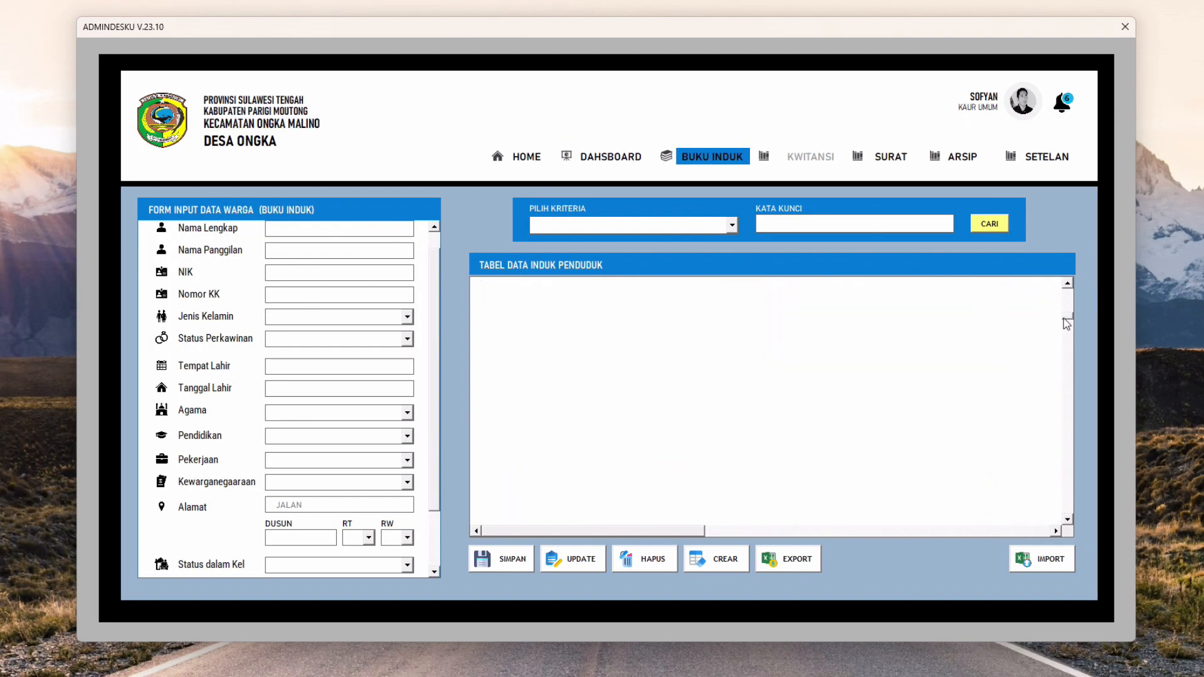
Import ExportBUKU INDUK4.xlsx from Downloads > BUKU INDUK into the Buku Induk table
click(490, 439)
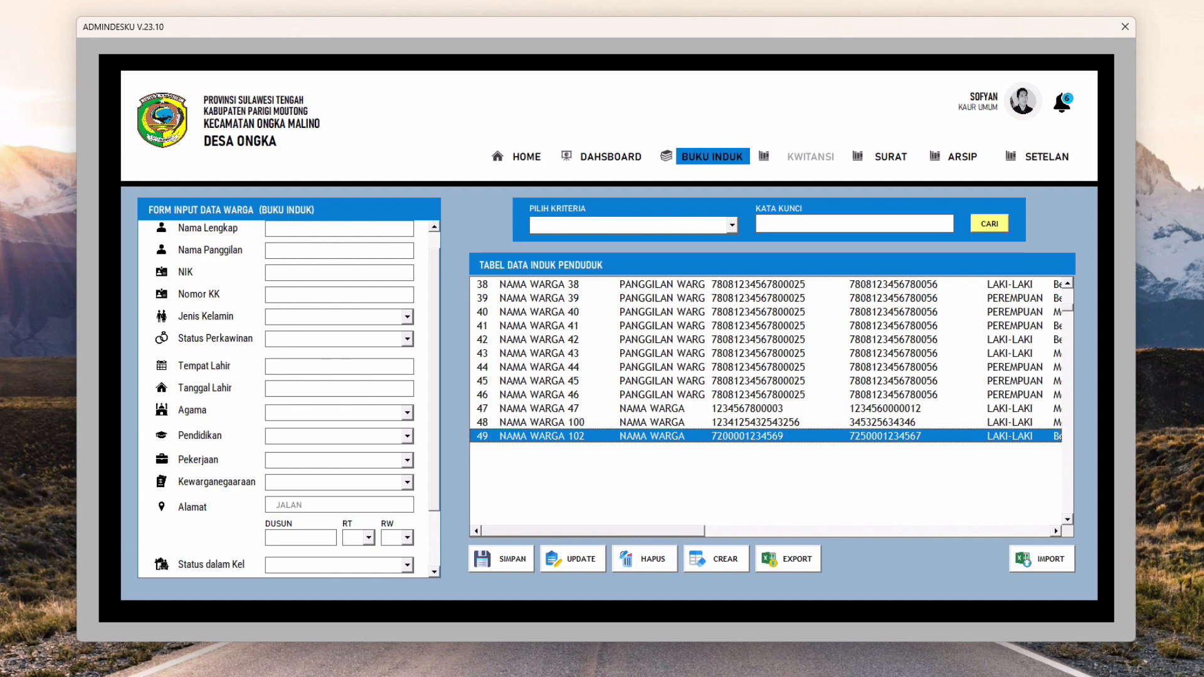
click(1041, 560)
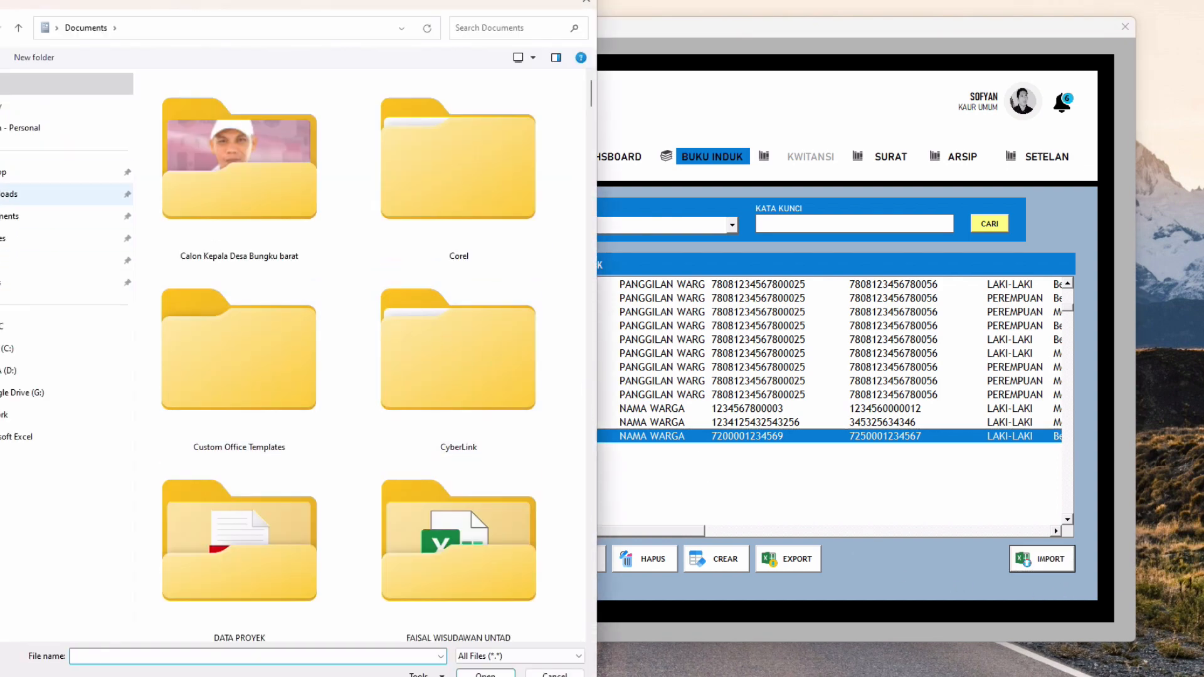
click(9, 194)
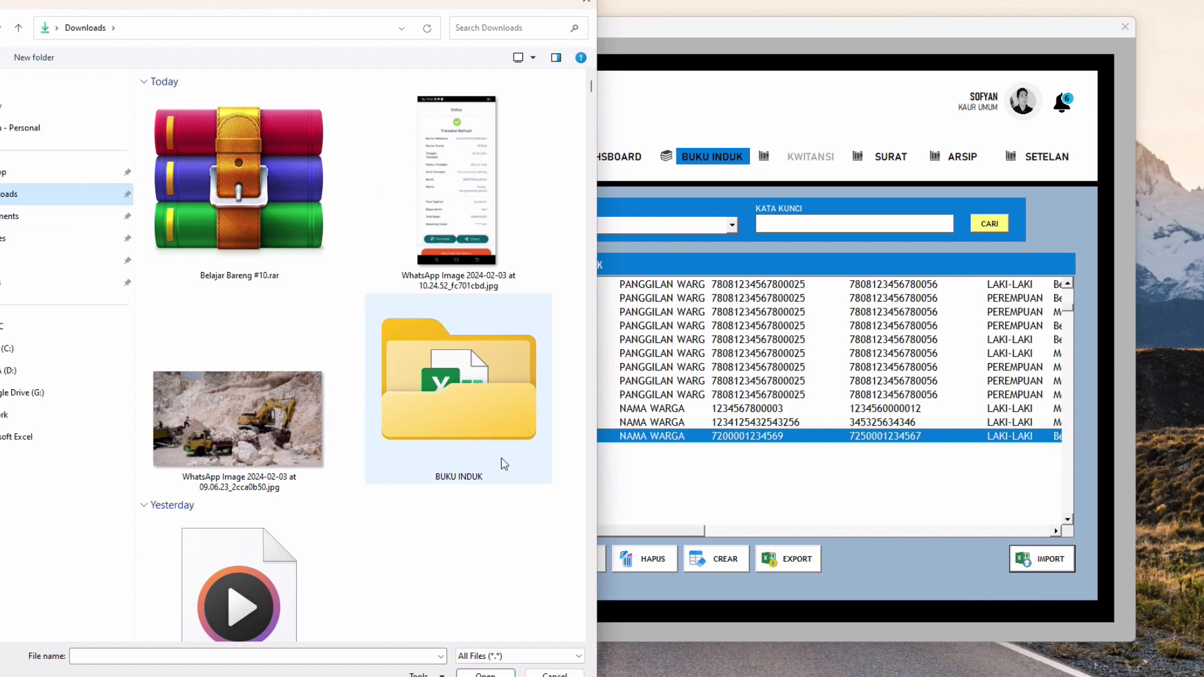
double_click(480, 439)
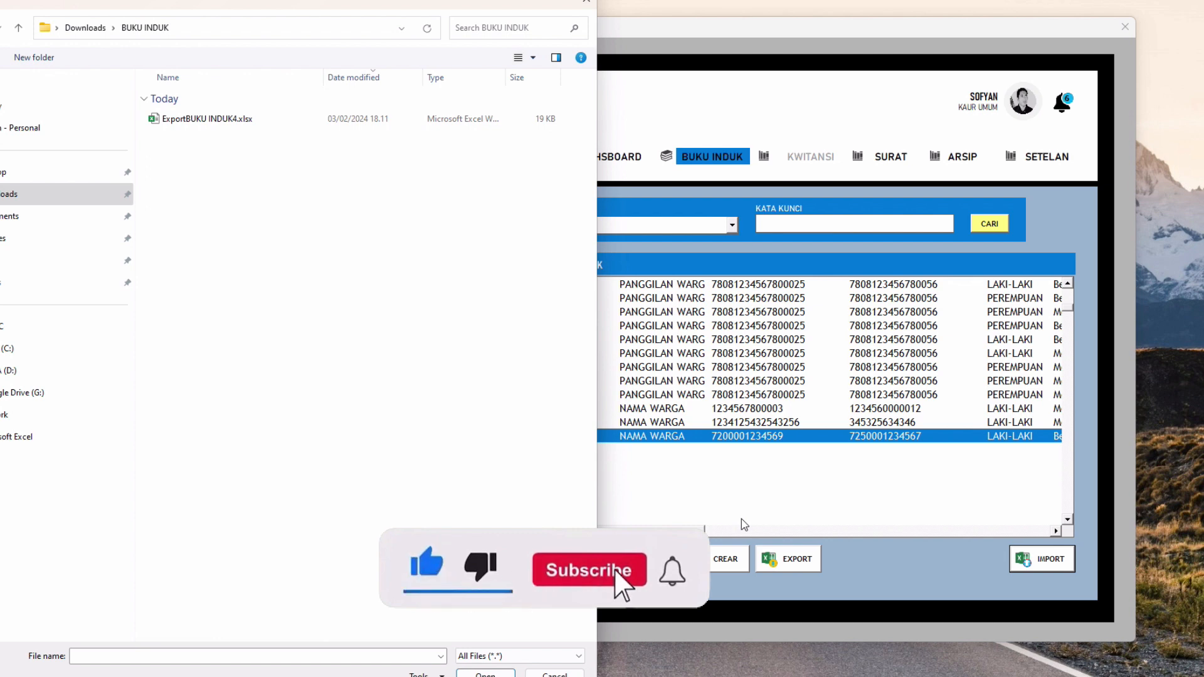
double_click(205, 123)
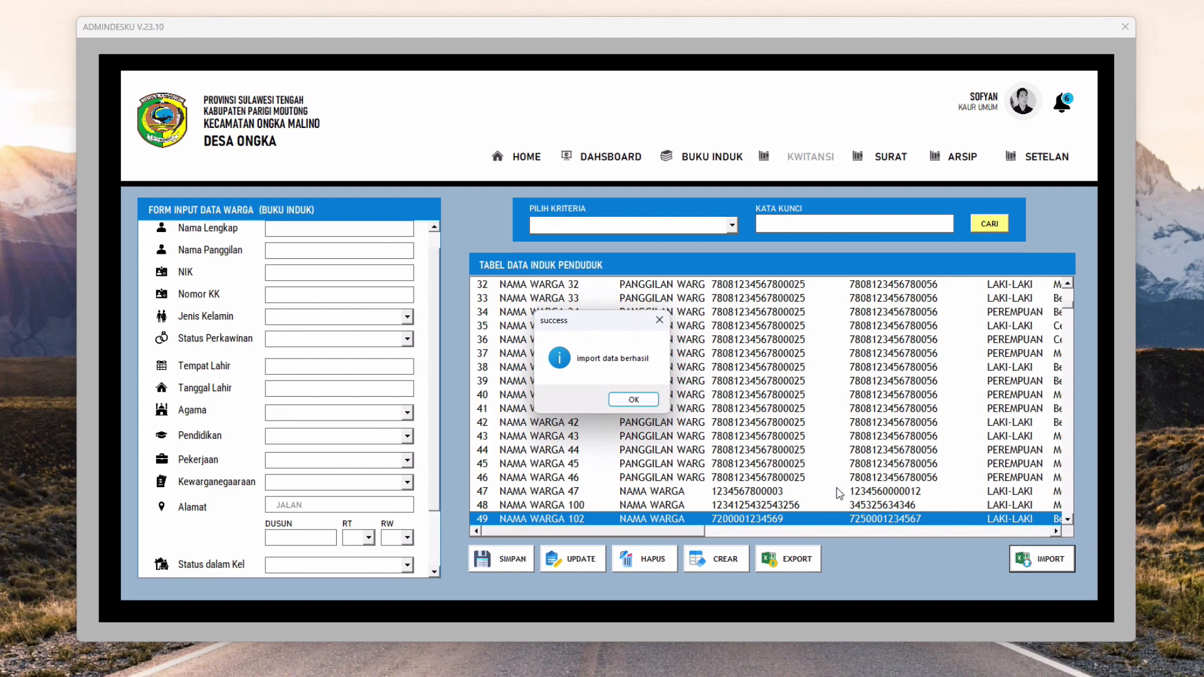
Dismiss the import message and confirm the table ends at row 98, NAMA WARGA 151
click(630, 402)
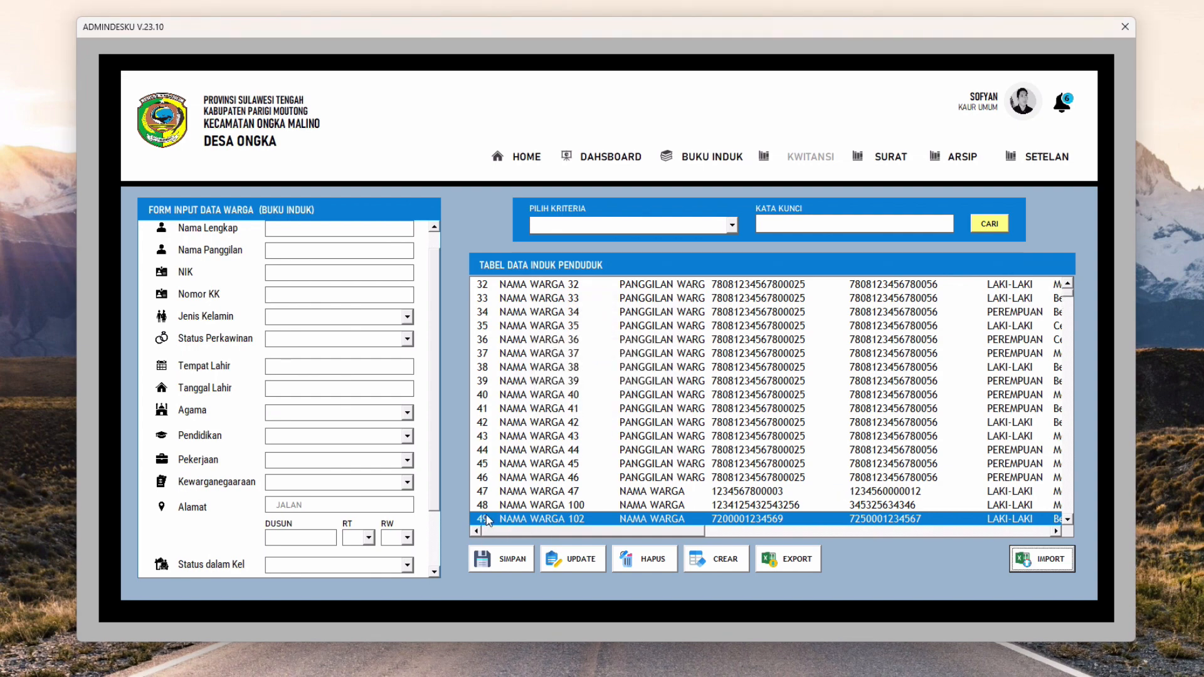
click(1068, 520)
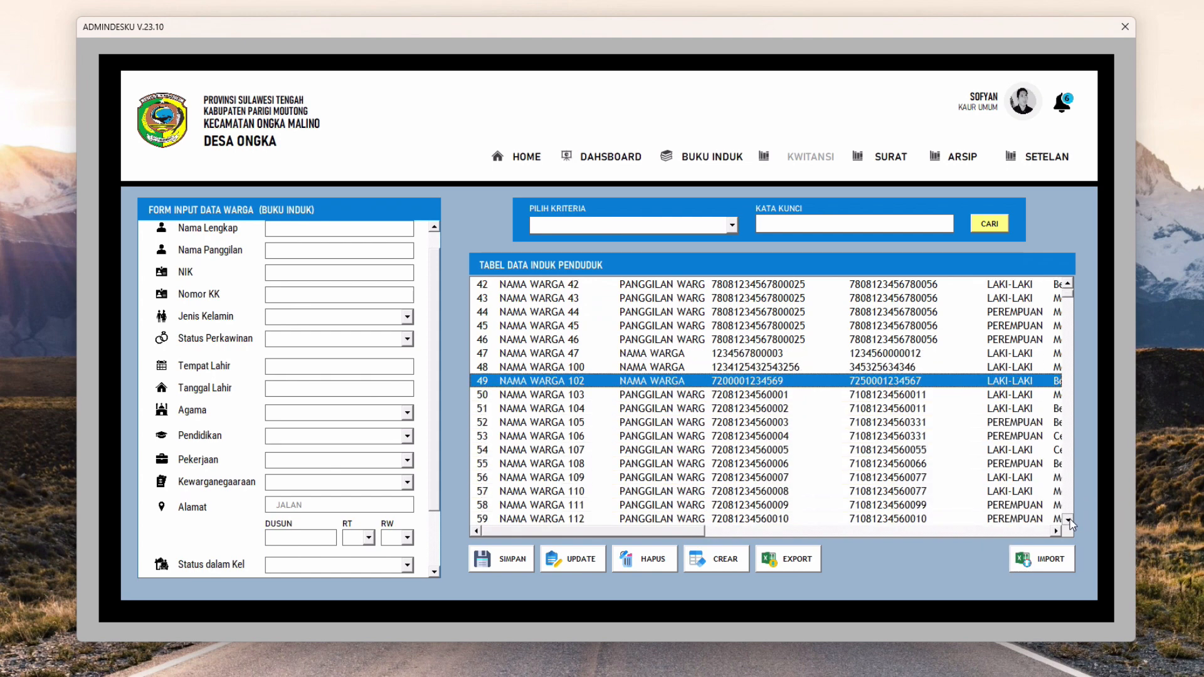
click(1069, 520)
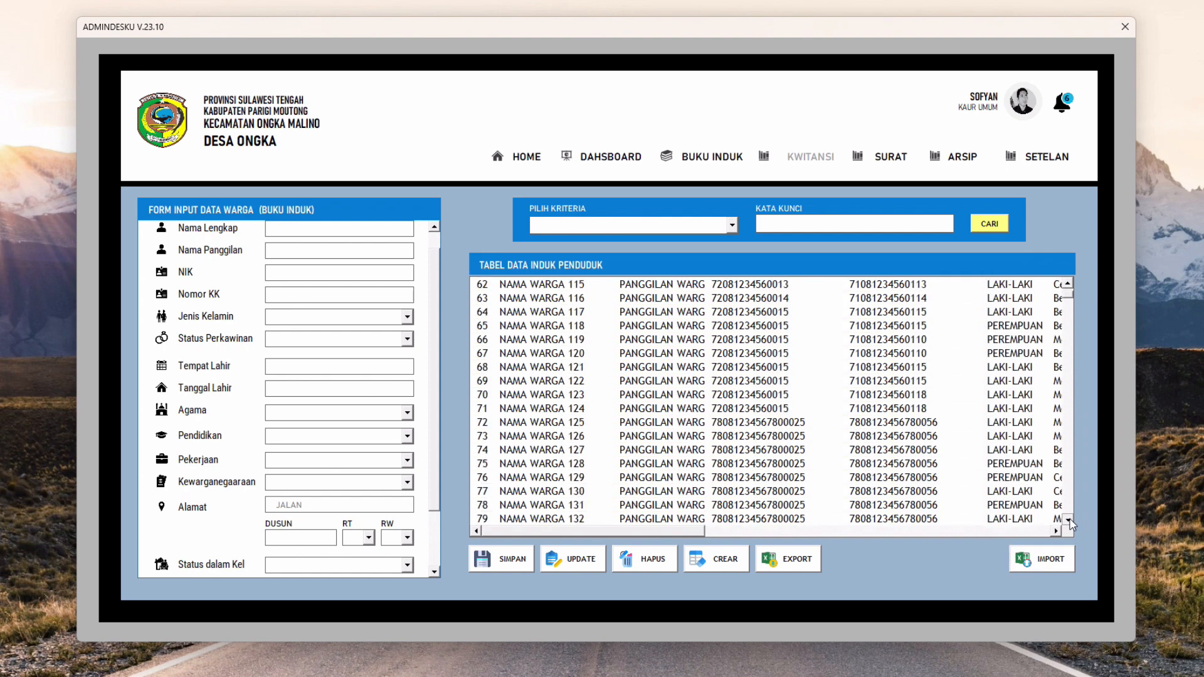
click(1068, 520)
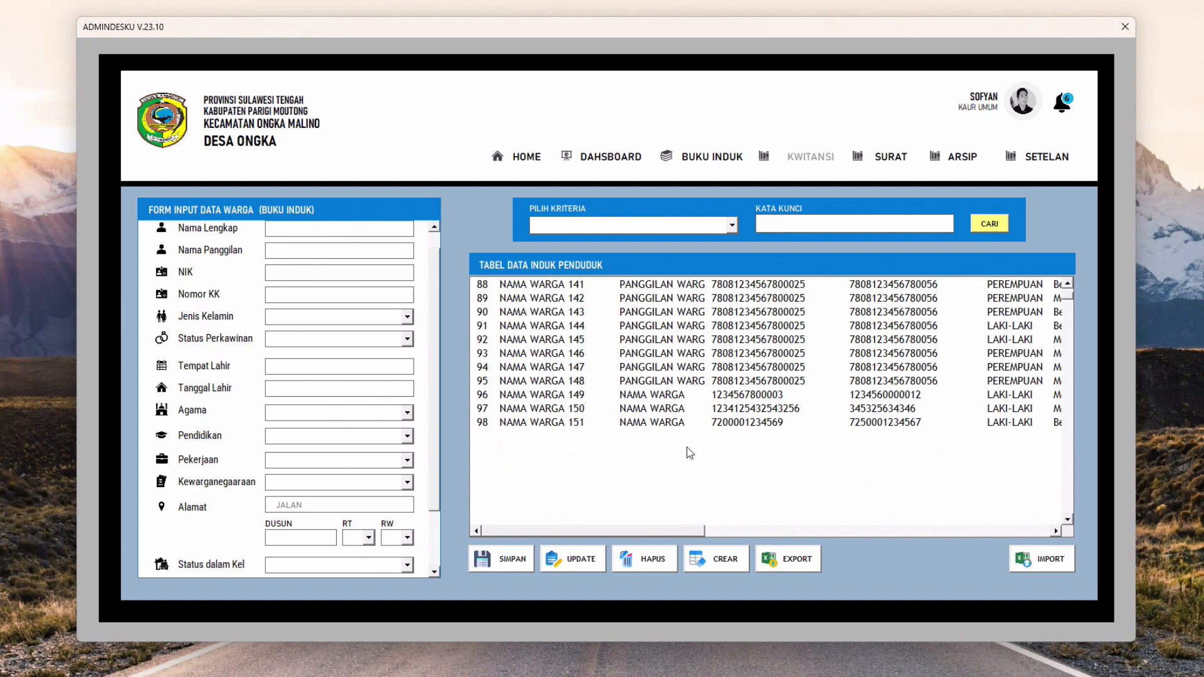
click(557, 425)
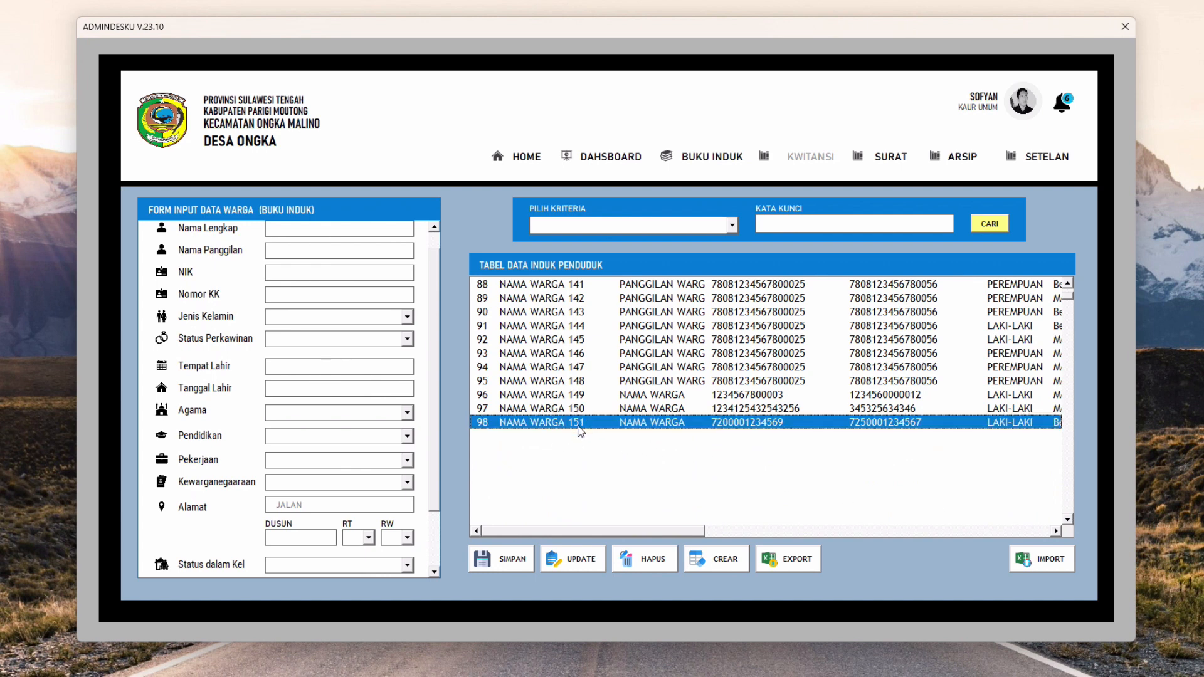
click(1069, 283)
click(1069, 283)
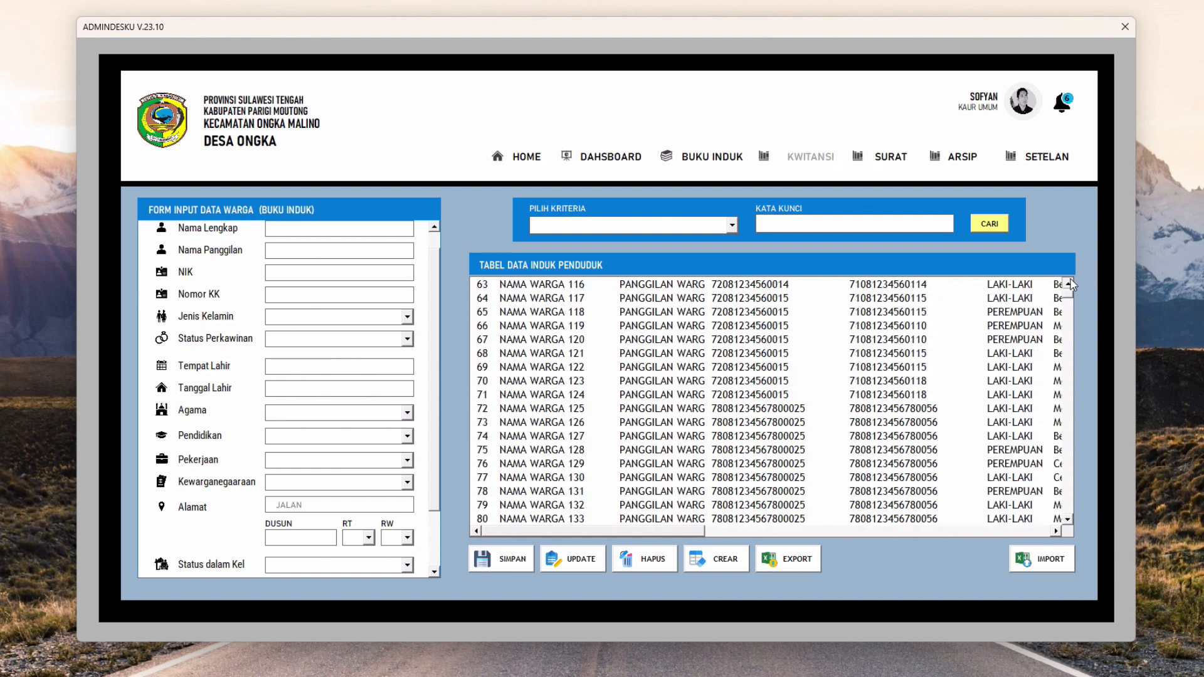
click(616, 159)
click(1073, 207)
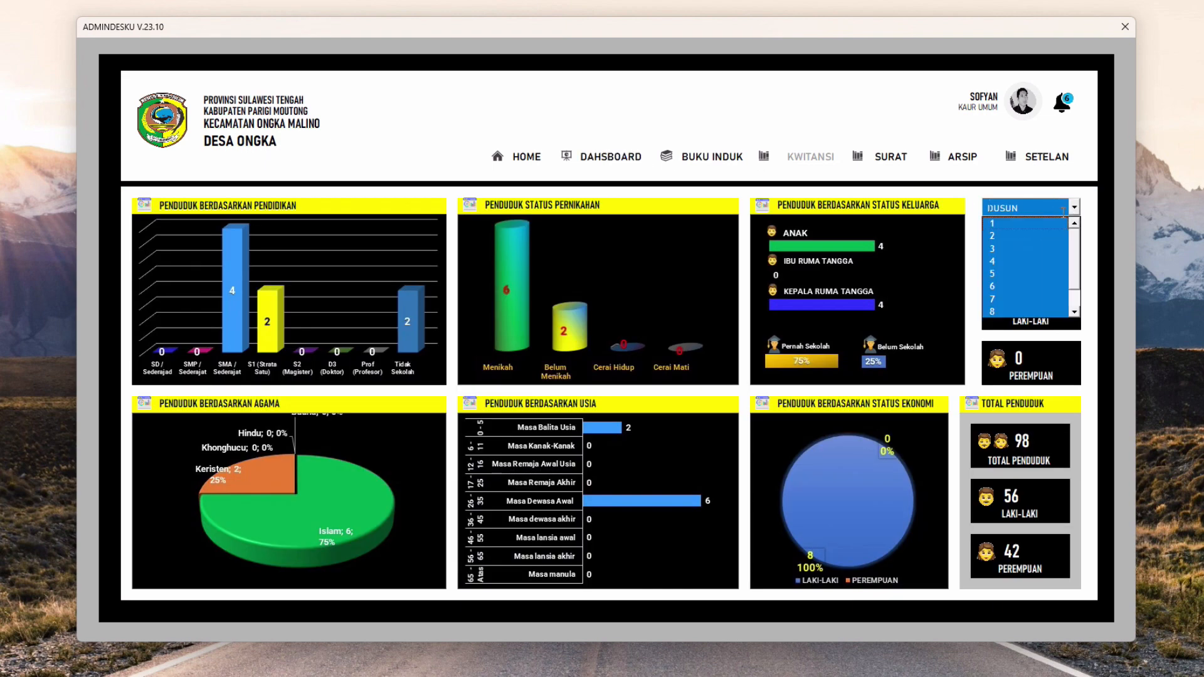
click(1047, 221)
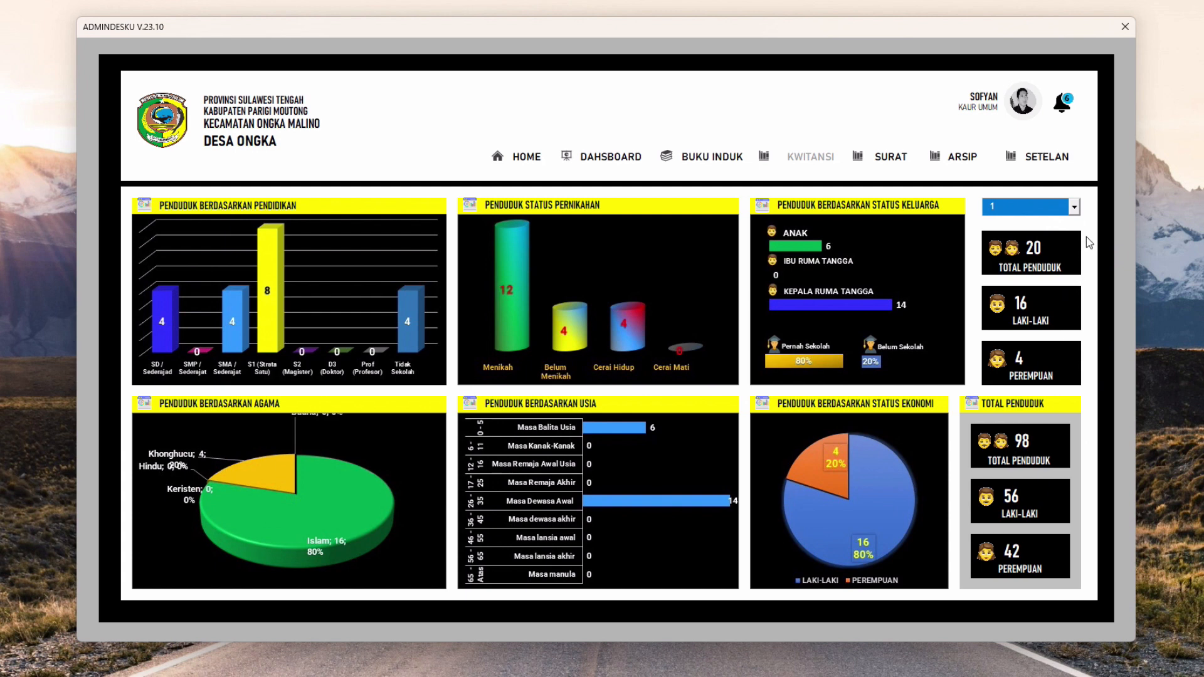
click(1075, 207)
click(1051, 237)
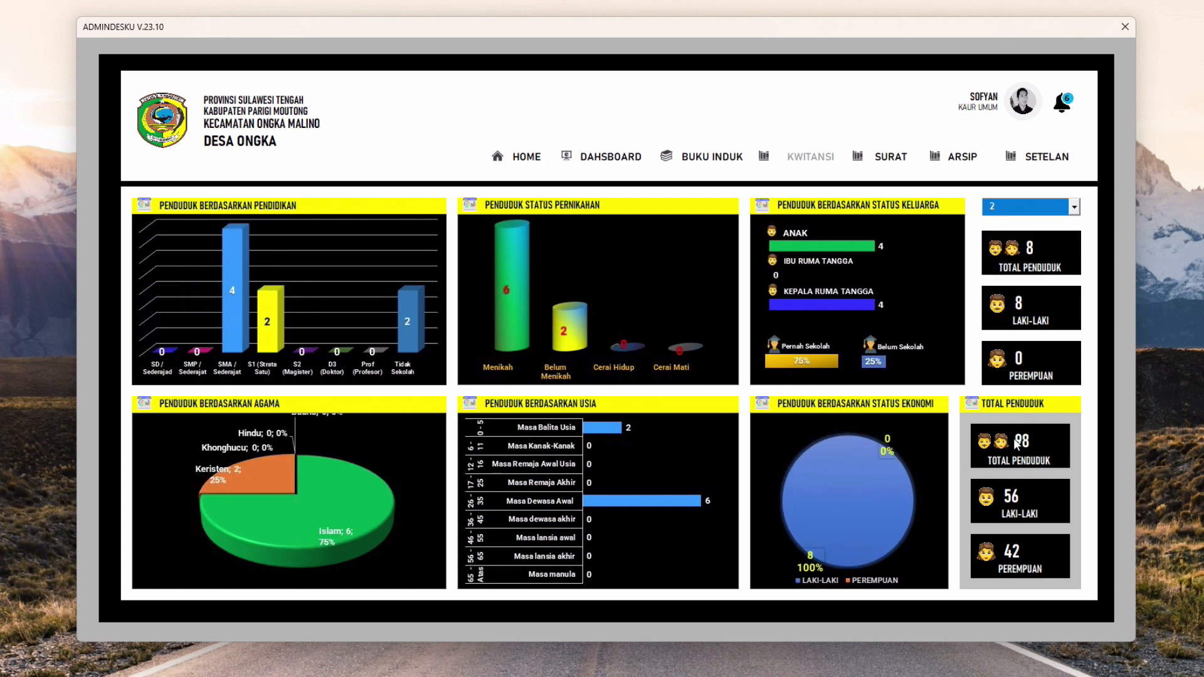
click(1074, 206)
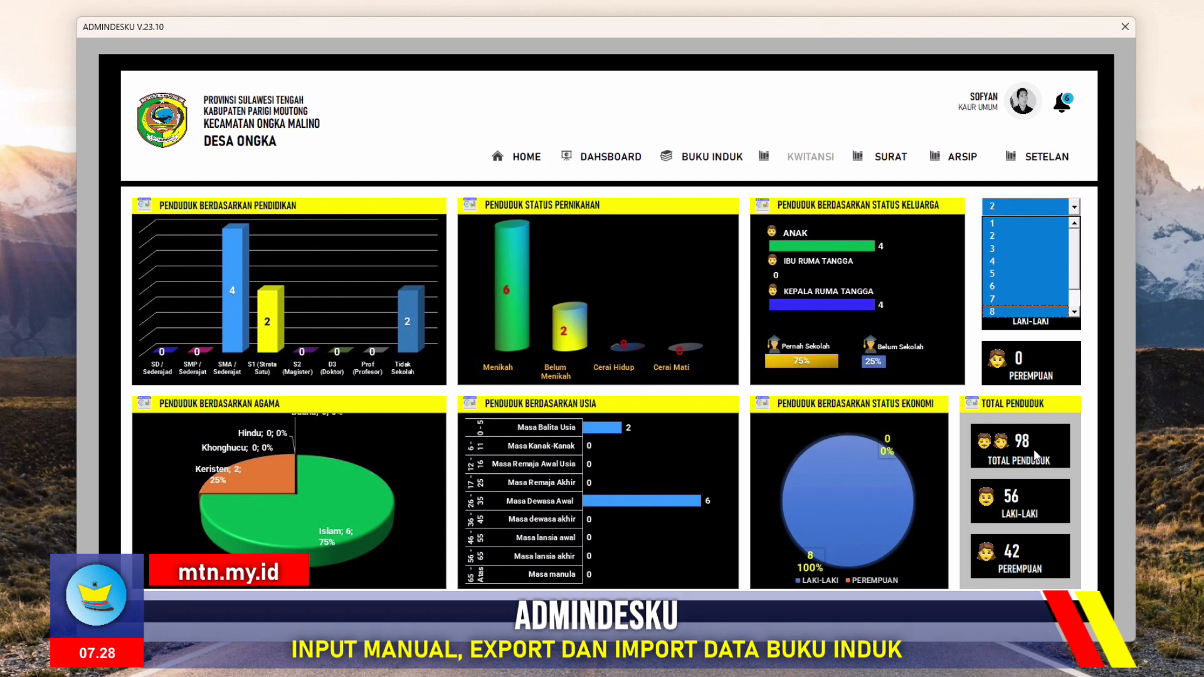
click(1007, 290)
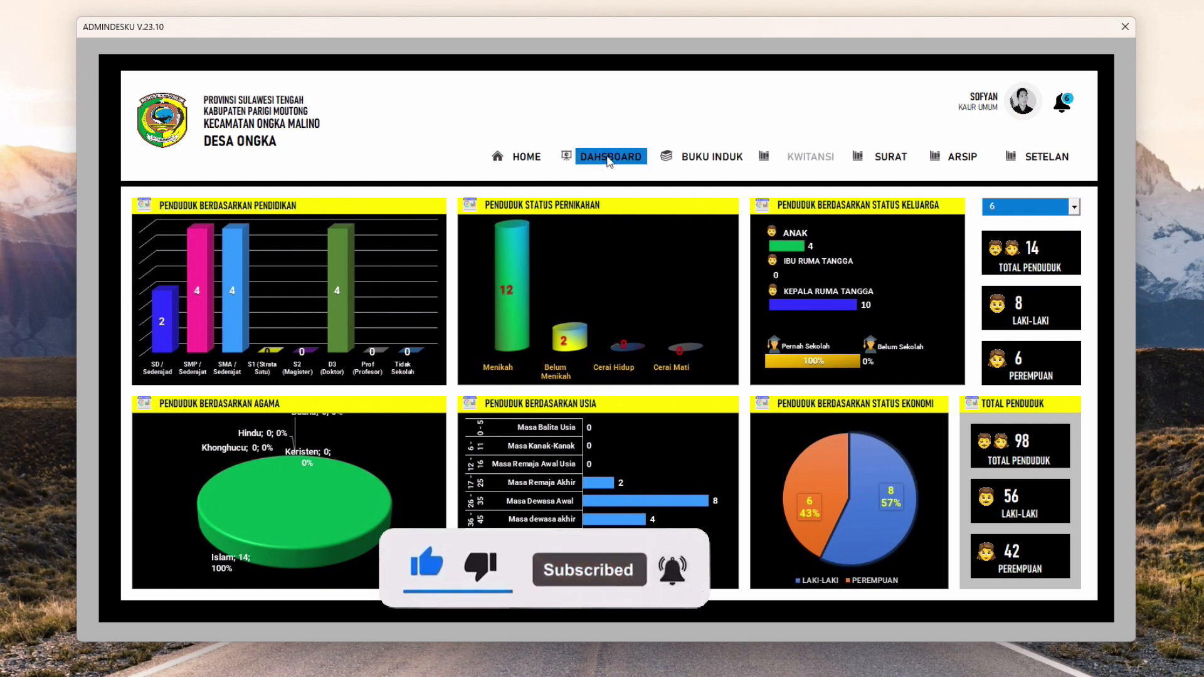
click(711, 157)
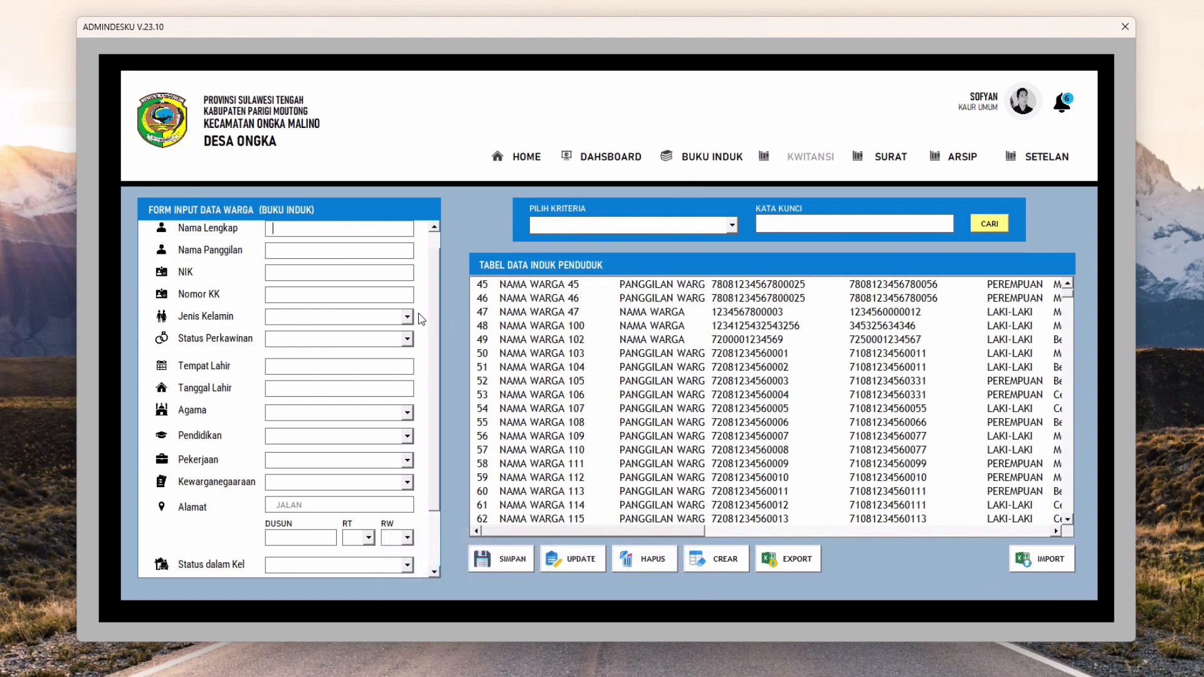
scroll(433, 326, down, 2)
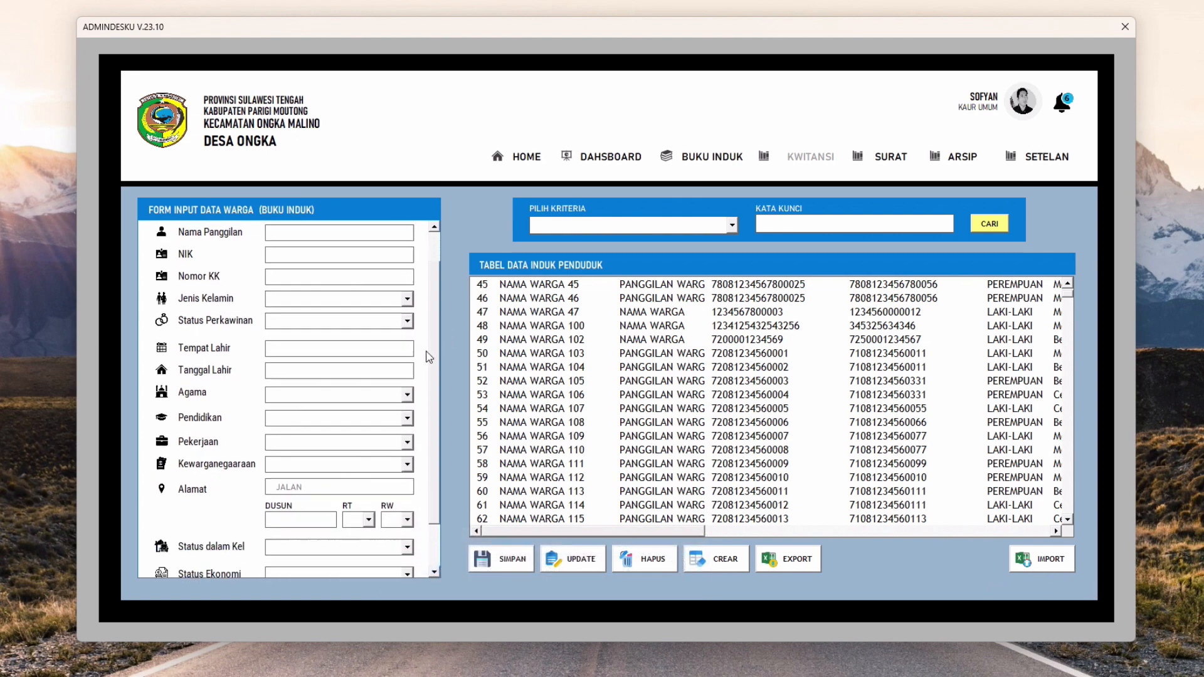
scroll(430, 363, up, 2)
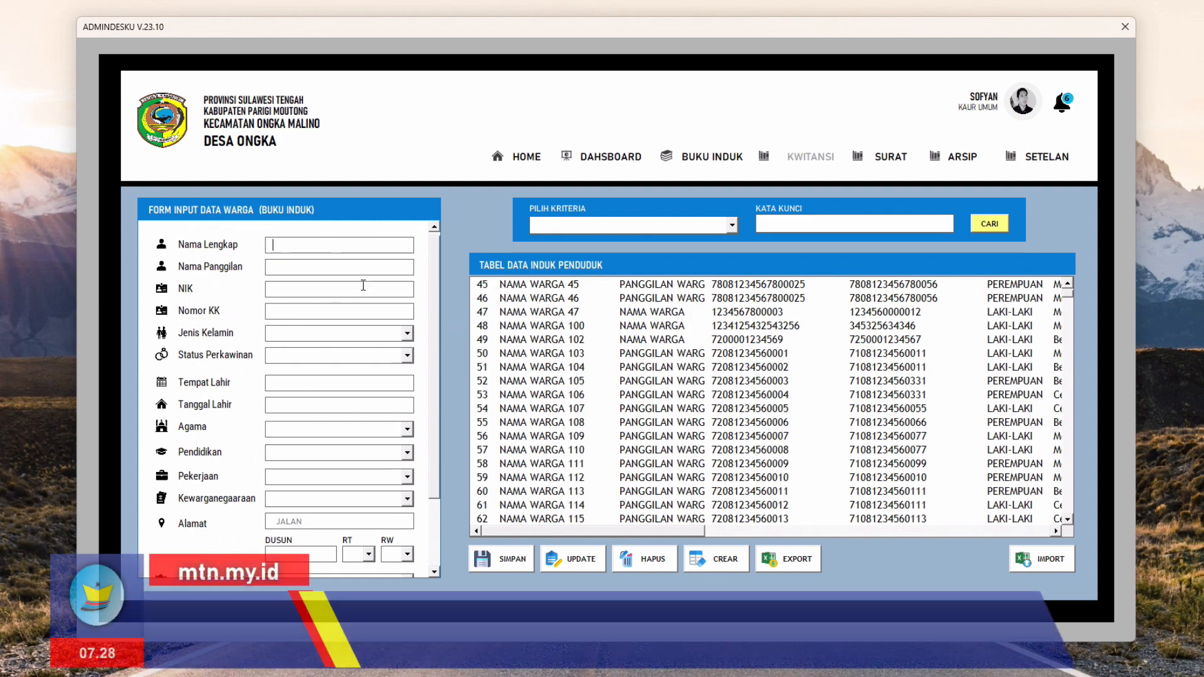
scroll(438, 263, up, 1)
scroll(439, 270, down, 3)
scroll(446, 298, up, 3)
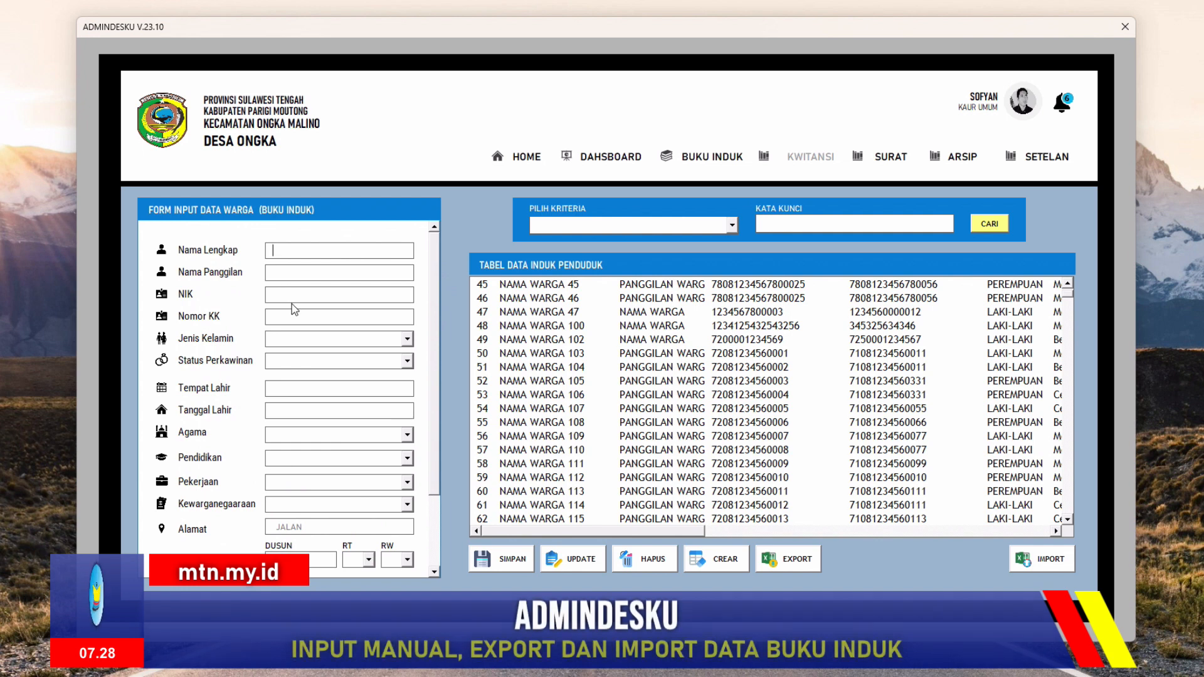